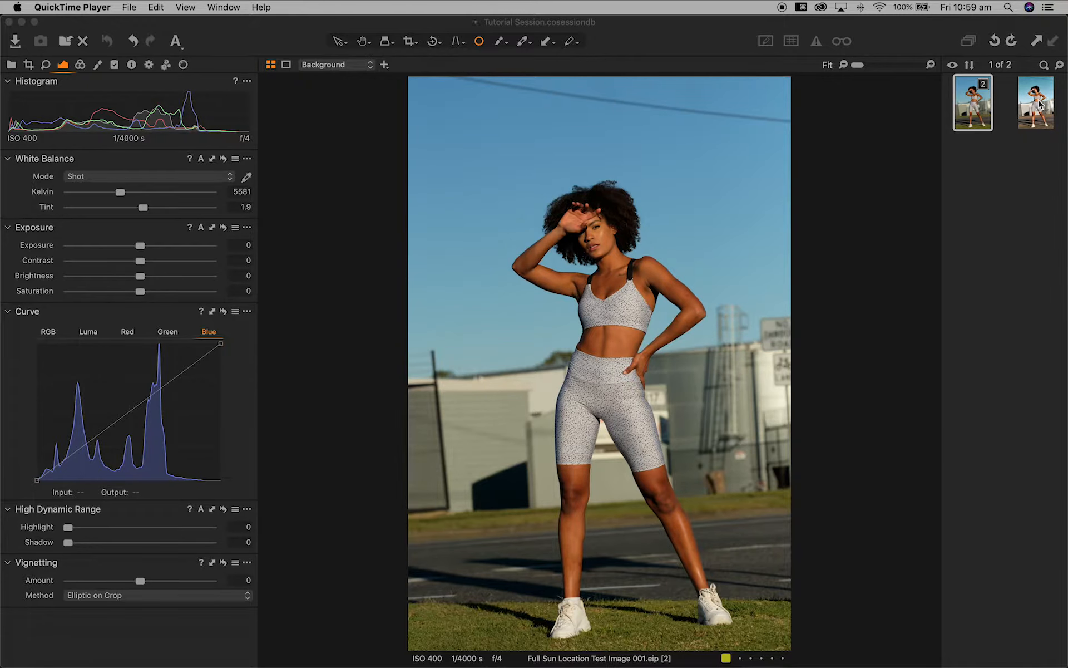
Step: Compare the raw variant side by side with the finished JPG, and reselect only the raw variant
{"action": "left_click", "coordinate": [1039, 104]}
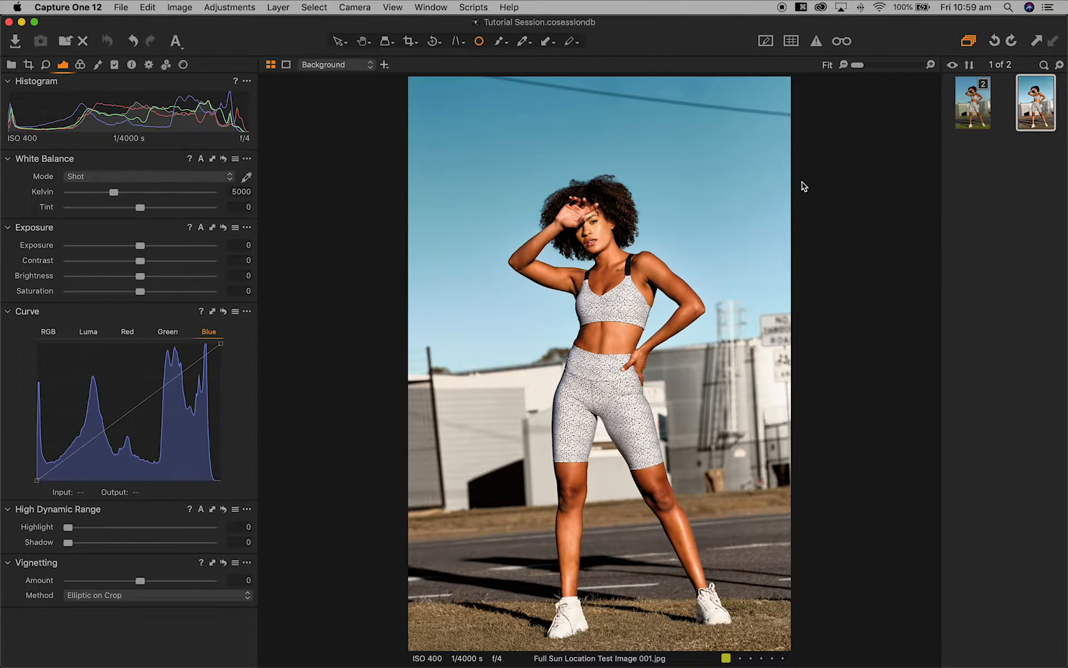
{"action": "left_click", "coordinate": [979, 106], "text": "super"}
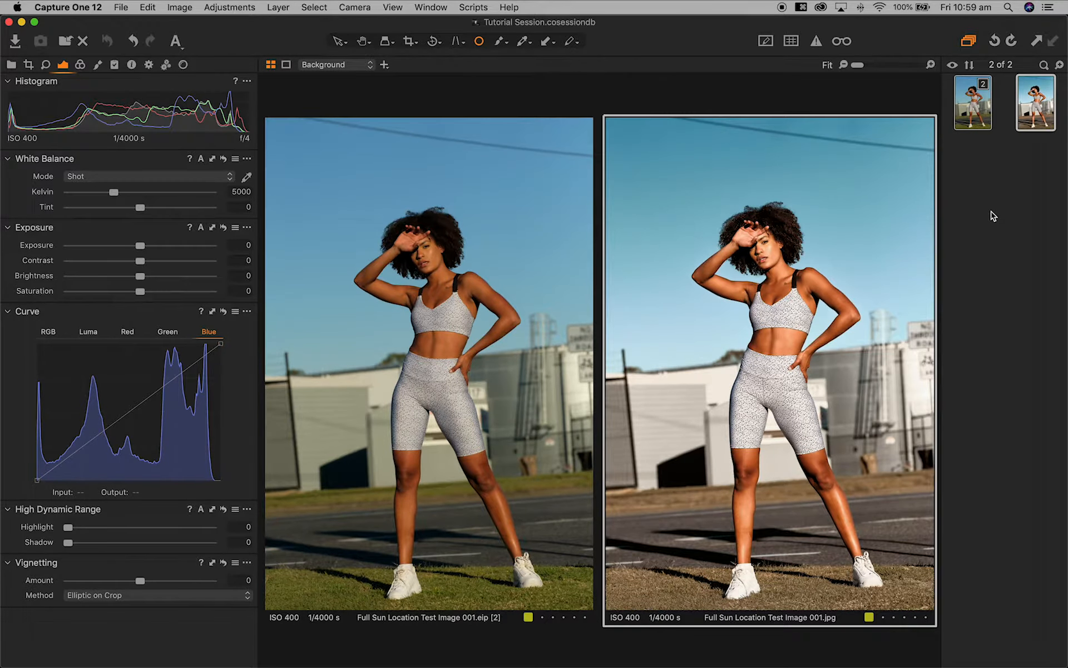
{"action": "left_click", "coordinate": [994, 217]}
{"action": "left_click", "coordinate": [980, 94]}
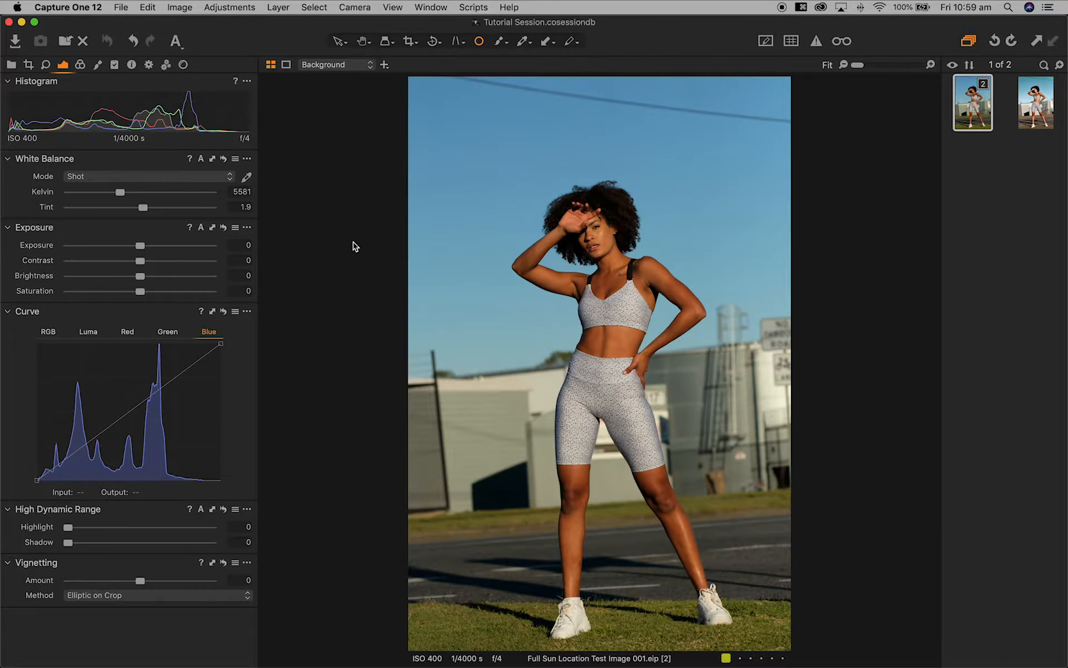
Step: Crop the photo tighter by trimming sky from the upper edge and background from the left edge
{"action": "key", "text": "c"}
{"action": "left_click_drag", "start_coordinate": [407, 82], "coordinate": [428, 108]}
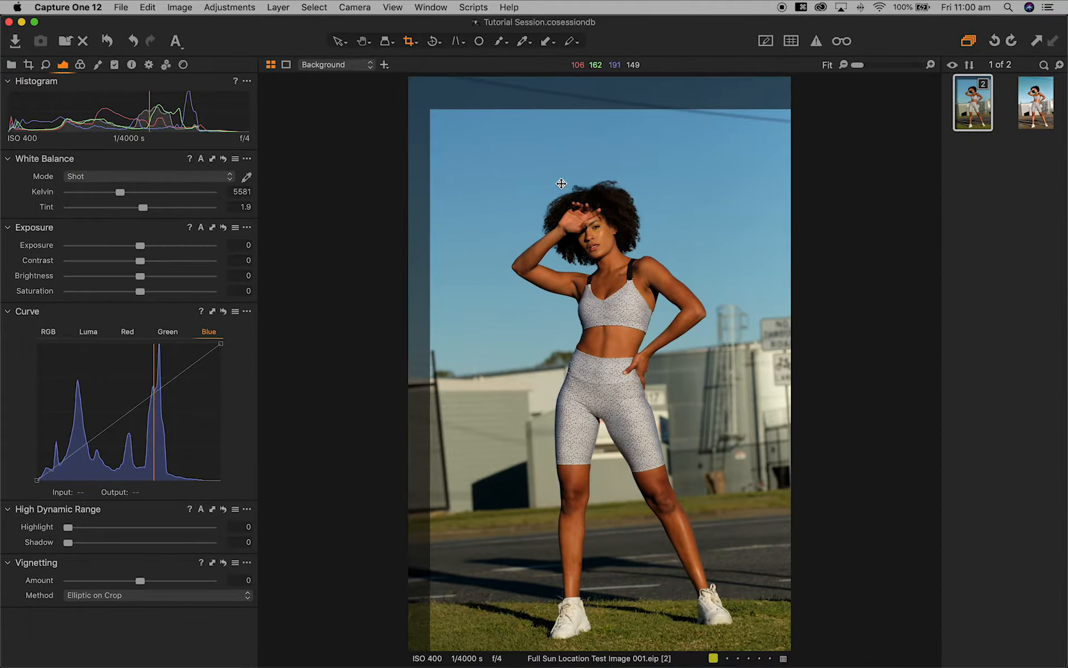
{"action": "key", "text": "v"}
{"action": "key", "text": "c"}
{"action": "left_click_drag", "start_coordinate": [434, 115], "coordinate": [433, 113]}
{"action": "key", "text": "v"}
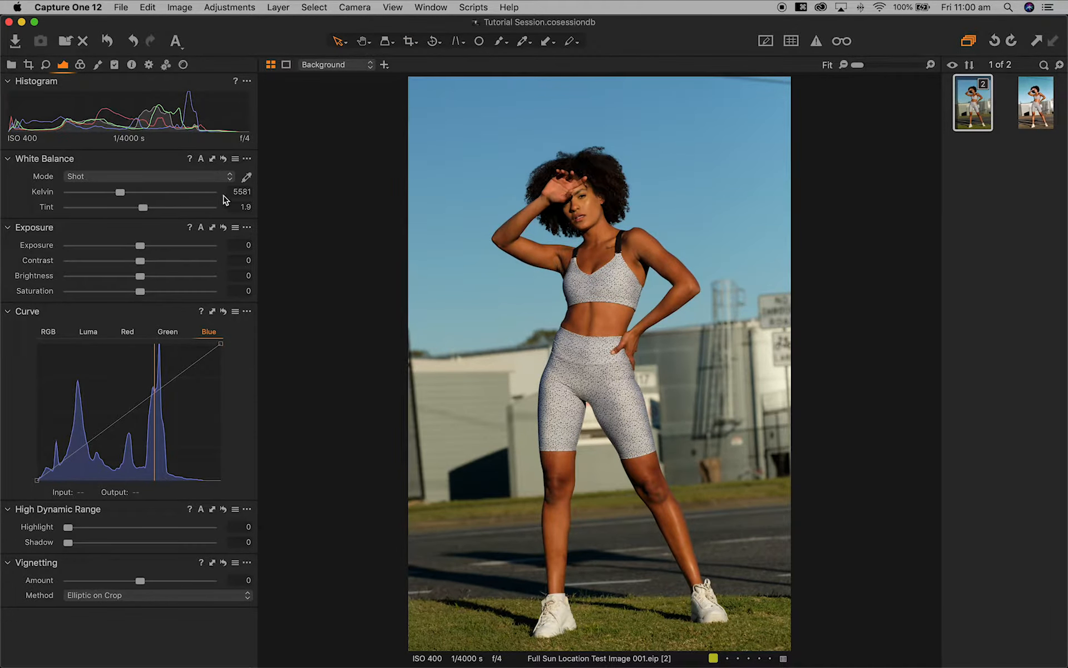
Step: Sharpen the photo with an amount of 300 and a radius of 1.5, using a close-up of the face as focus preview
{"action": "left_click", "coordinate": [45, 65]}
{"action": "left_click_drag", "start_coordinate": [113, 116], "coordinate": [189, 96]}
{"action": "left_click_drag", "start_coordinate": [173, 143], "coordinate": [147, 158]}
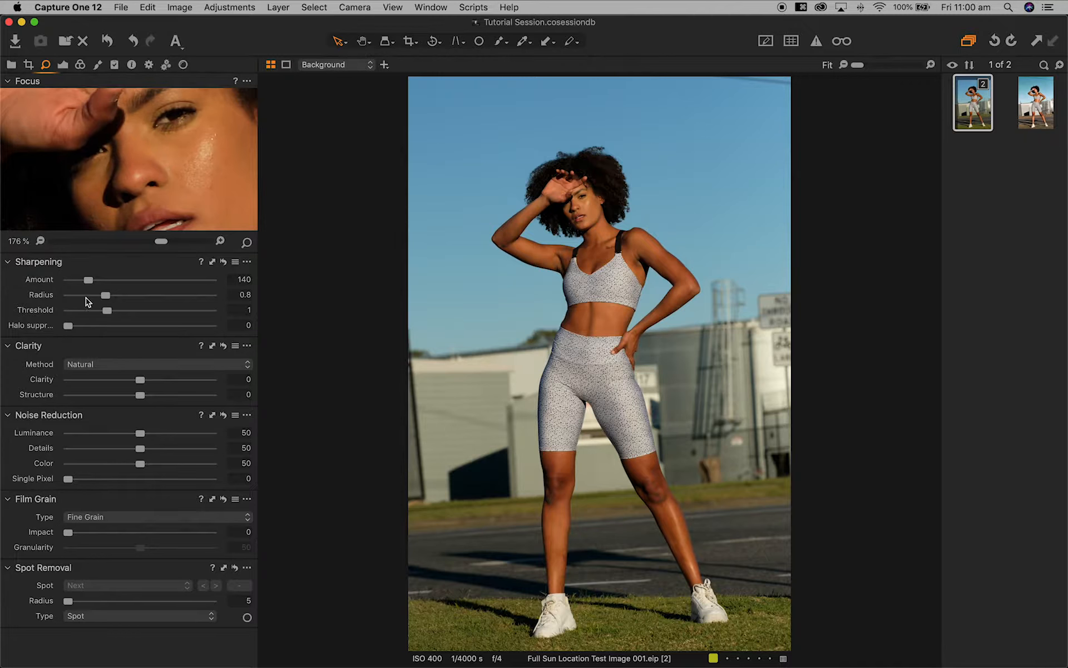
{"action": "left_click", "coordinate": [235, 279]}
{"action": "type", "text": "300"}
{"action": "key", "text": "Tab"}
{"action": "type", "text": "1.5"}
{"action": "key", "text": "Return"}
Step: Add Silver Rich film grain with an impact of 25 and check it on the face close-up
{"action": "left_click", "coordinate": [196, 525]}
{"action": "left_click", "coordinate": [196, 529]}
{"action": "type", "text": "25"}
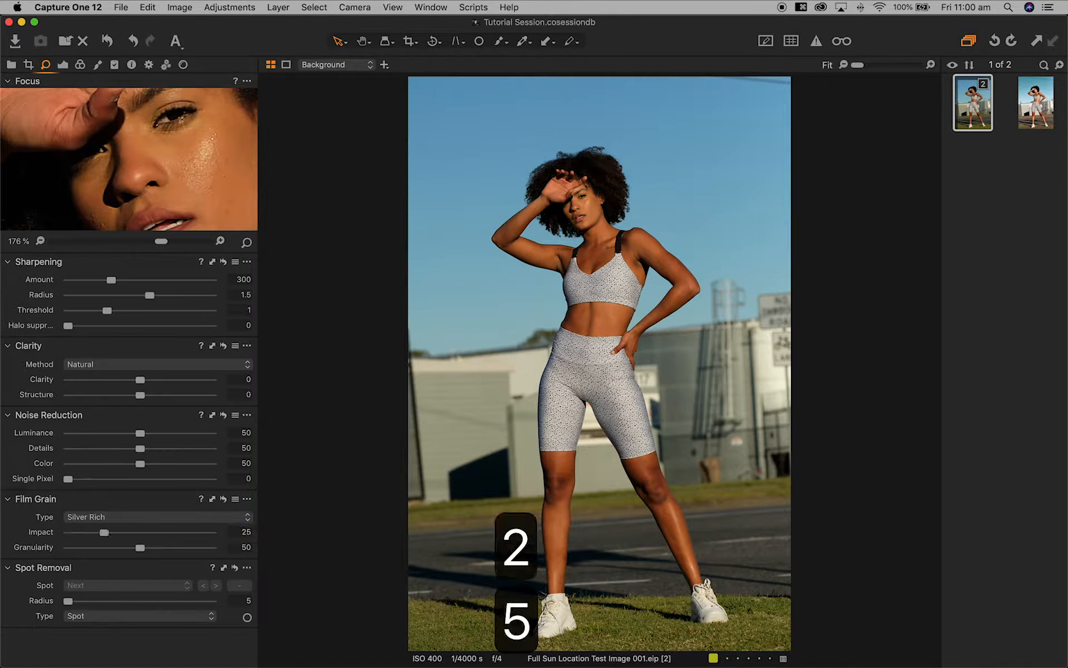
{"action": "key", "text": "Return"}
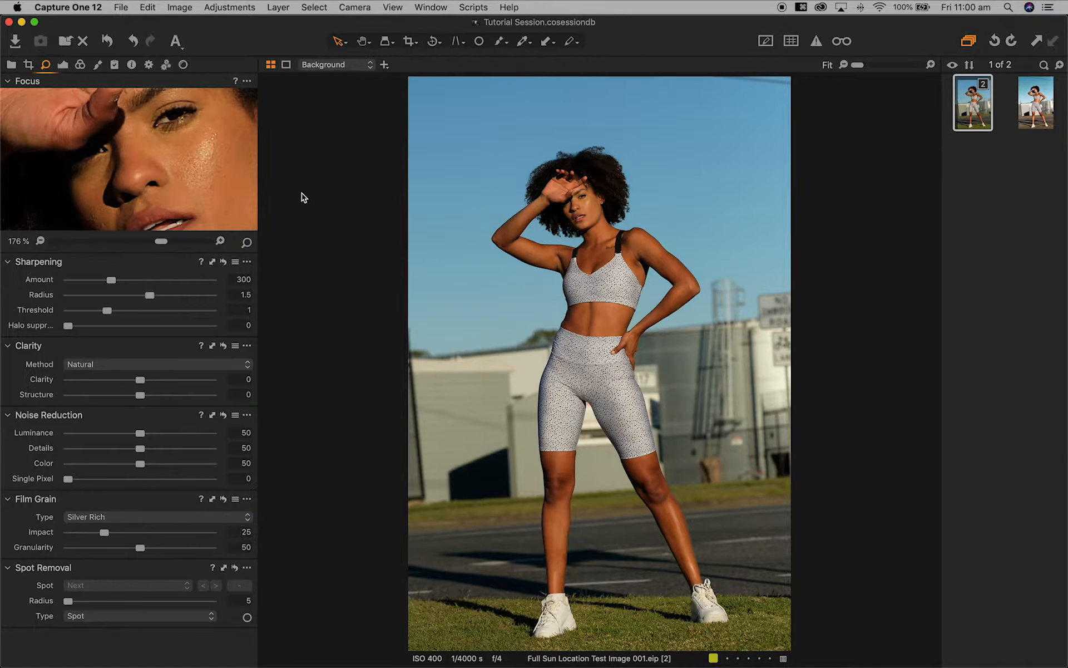
{"action": "left_click_drag", "start_coordinate": [210, 115], "coordinate": [132, 136]}
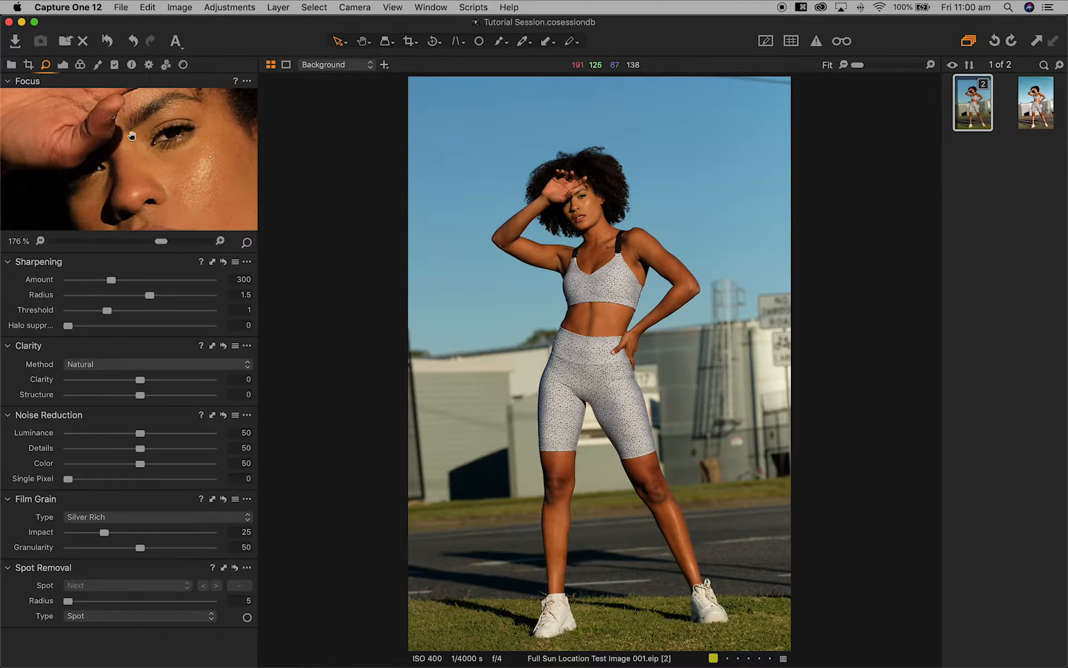
Step: Remove the small bright spots on the model's sunlit cheek with the Spot Removal tool
{"action": "left_click", "coordinate": [63, 65]}
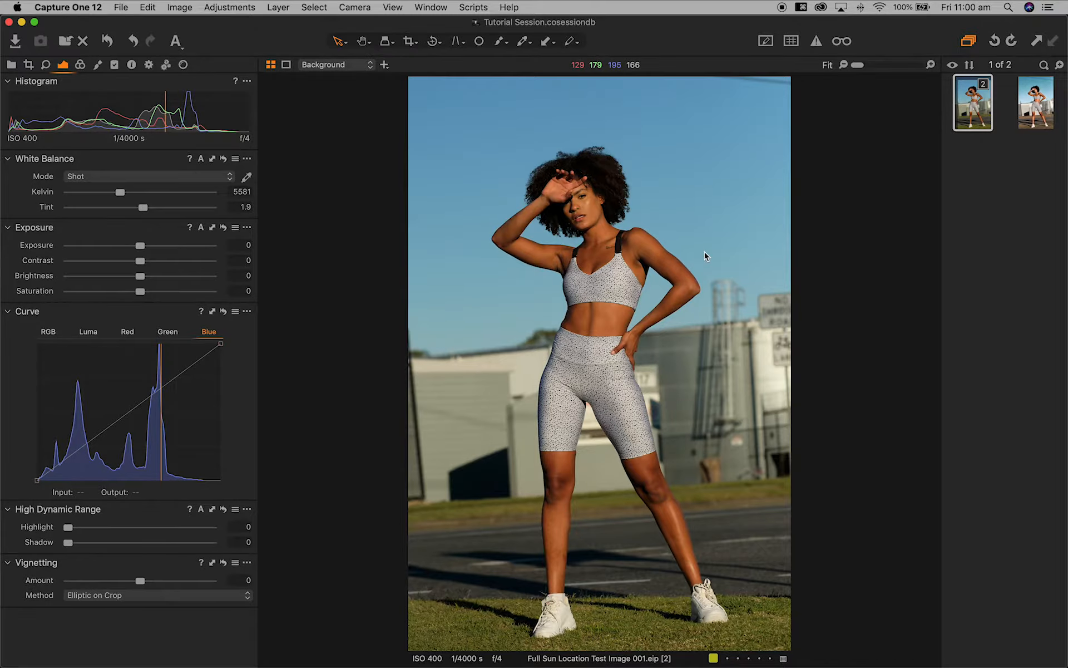
{"action": "key", "text": "super+equal"}
{"action": "key", "text": "super+equal"}
{"action": "key", "text": "super+equal"}
{"action": "key", "text": "super+equal"}
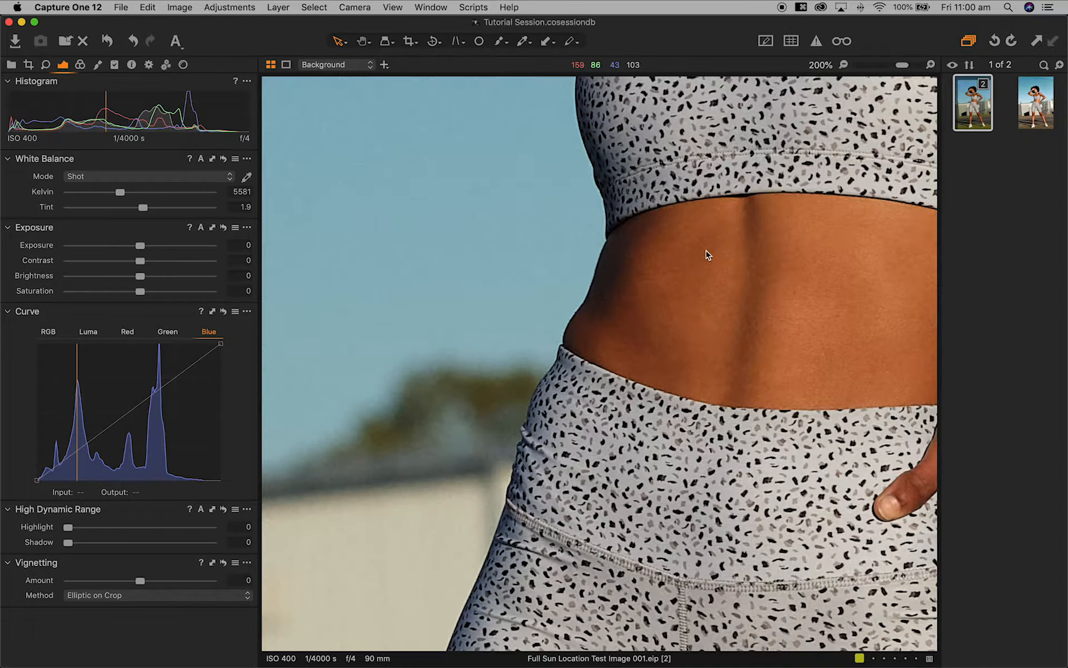
{"action": "key", "text": "o"}
{"action": "scroll", "coordinate": [704, 247], "scroll_direction": "up", "scroll_amount": 15}
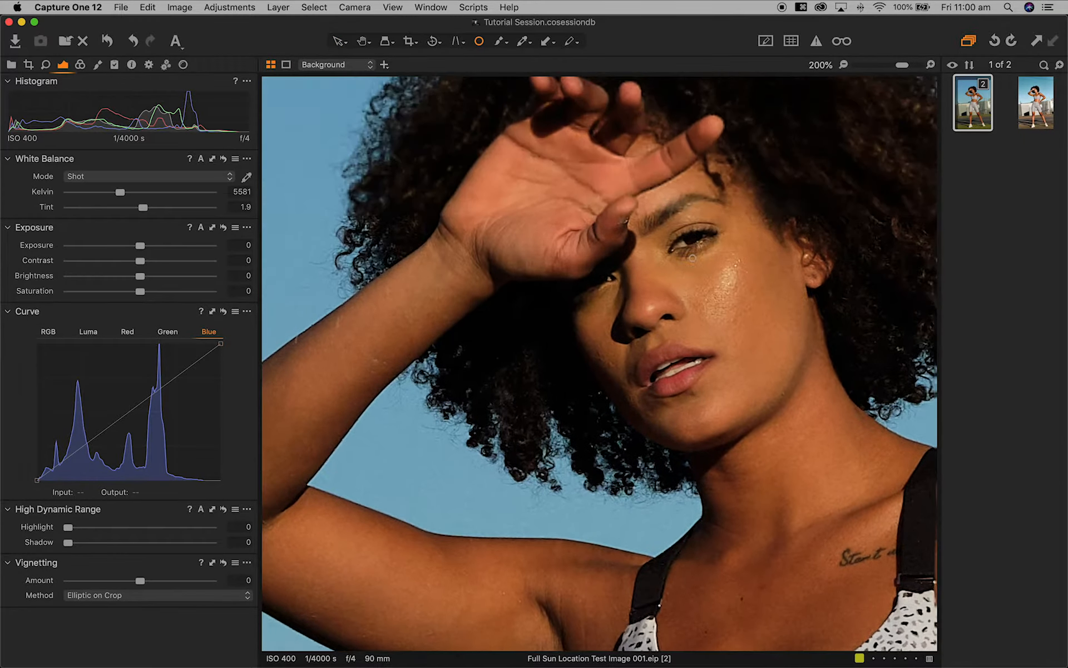
{"action": "scroll", "coordinate": [692, 258], "scroll_direction": "down", "scroll_amount": 5}
{"action": "scroll", "coordinate": [692, 257], "scroll_direction": "right", "scroll_amount": 8}
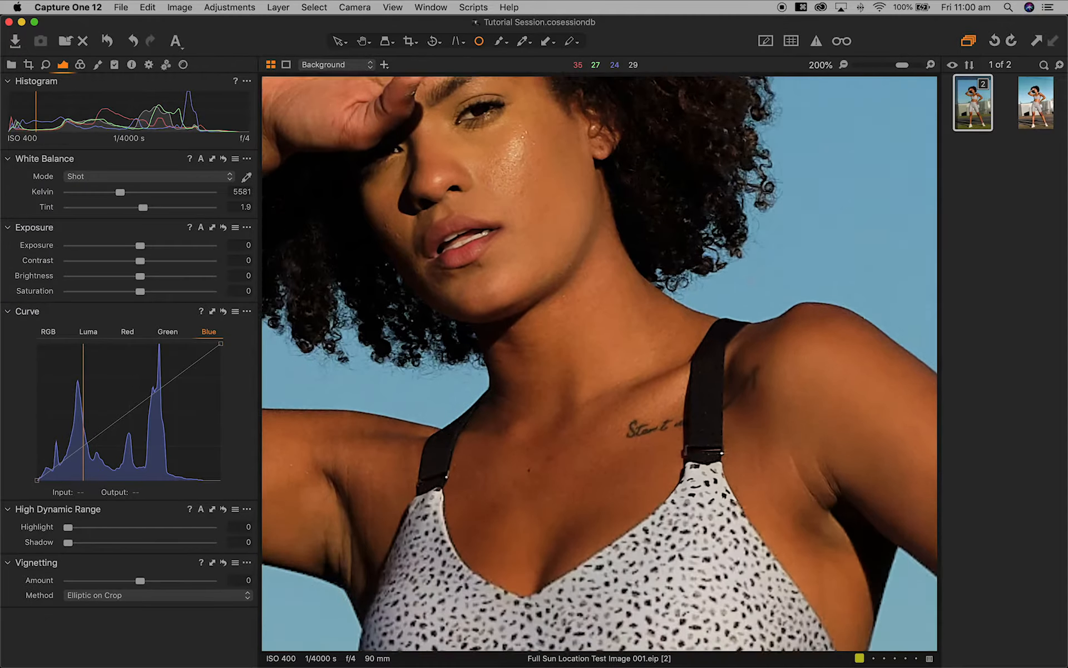
{"action": "scroll", "coordinate": [654, 285], "scroll_direction": "left", "scroll_amount": 6}
{"action": "scroll", "coordinate": [654, 285], "scroll_direction": "up", "scroll_amount": 3}
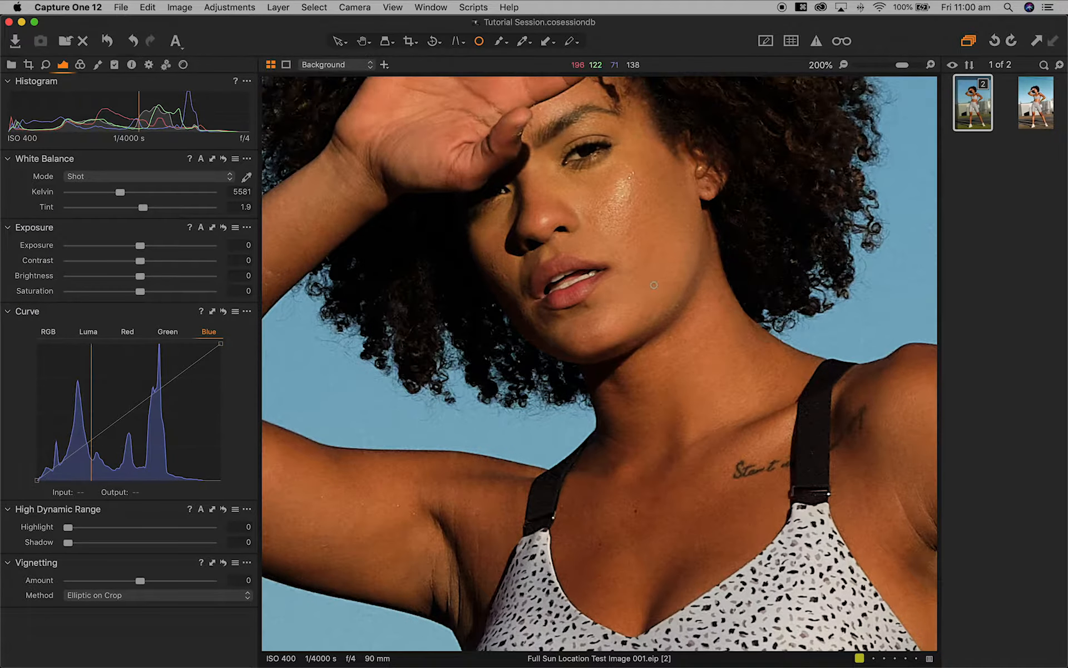
{"action": "scroll", "coordinate": [654, 285], "scroll_direction": "up", "scroll_amount": 3}
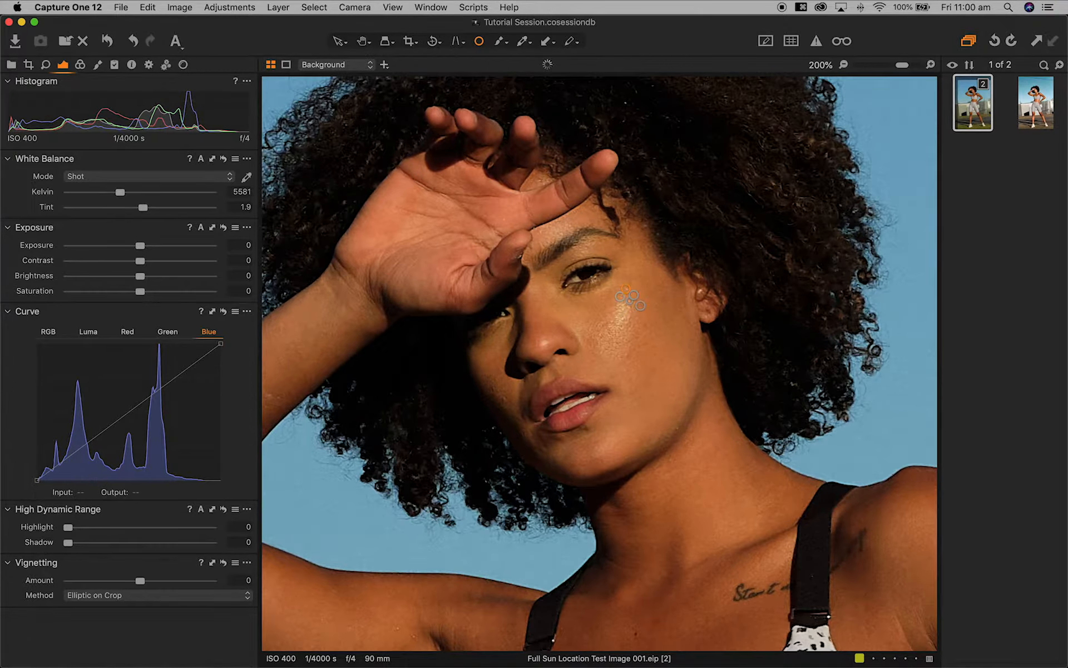
{"action": "left_click", "coordinate": [636, 336]}
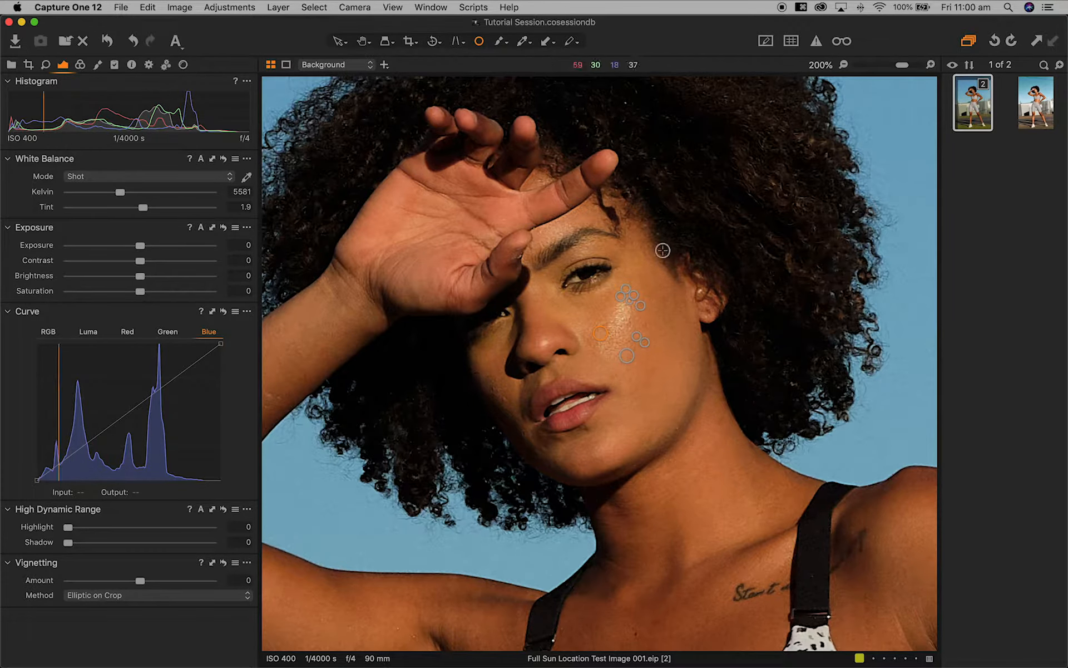
Step: Remove skin spots along the jaw, beside the chin and mouth, on the shaded cheek and around the cheek highlight
{"action": "key", "text": "super+equal"}
{"action": "left_click", "coordinate": [716, 460]}
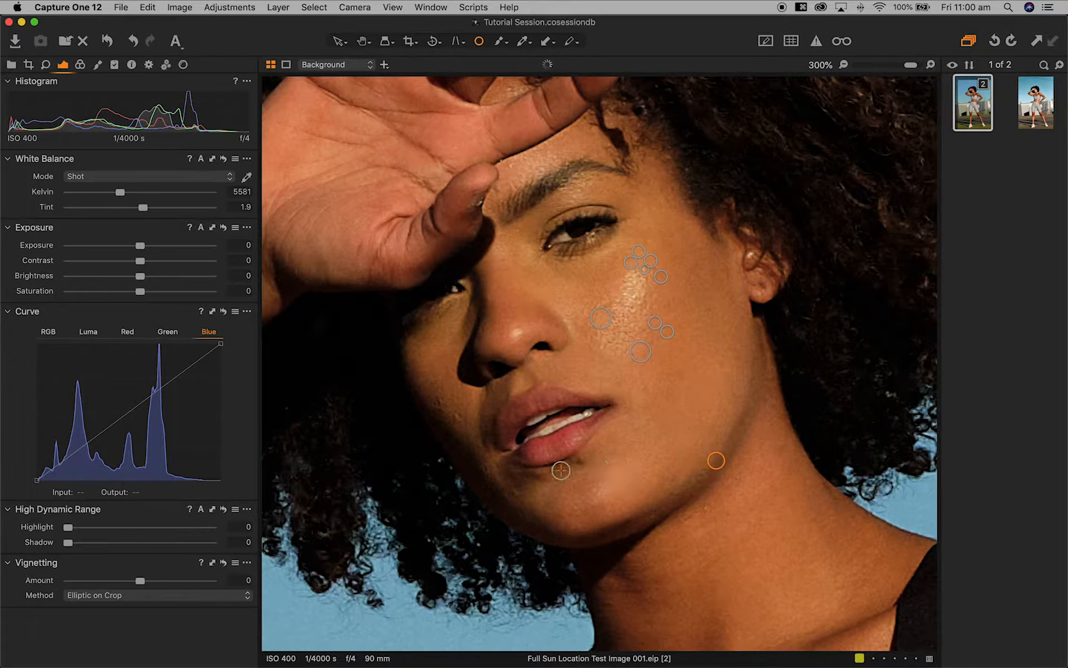
{"action": "left_click", "coordinate": [512, 492]}
{"action": "left_click", "coordinate": [455, 416]}
{"action": "left_click", "coordinate": [436, 398]}
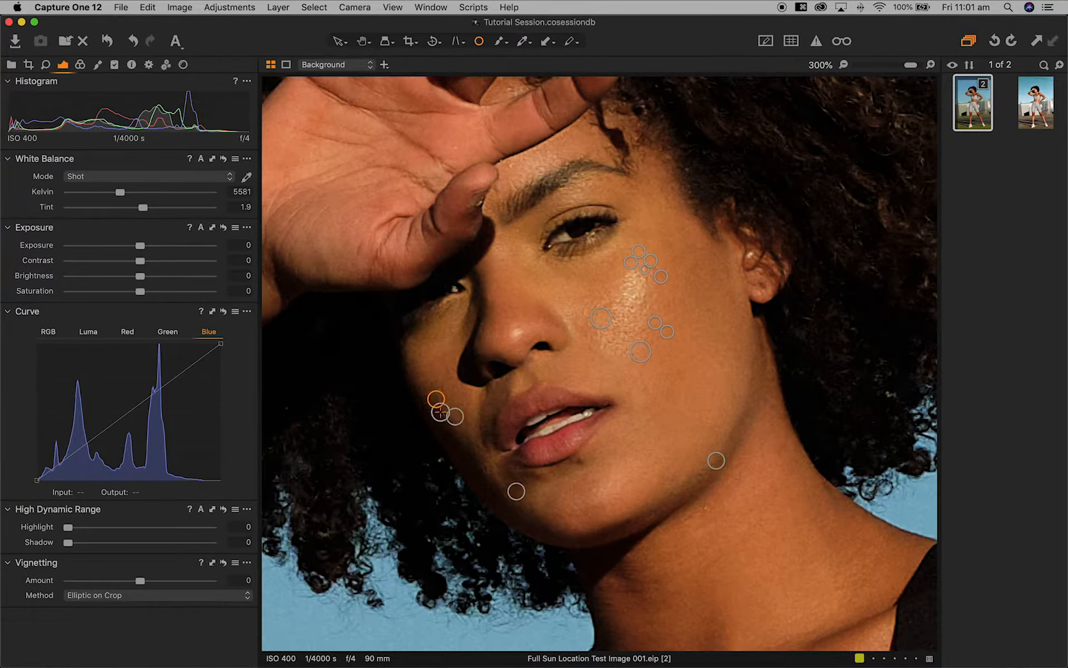
{"action": "left_click", "coordinate": [478, 446]}
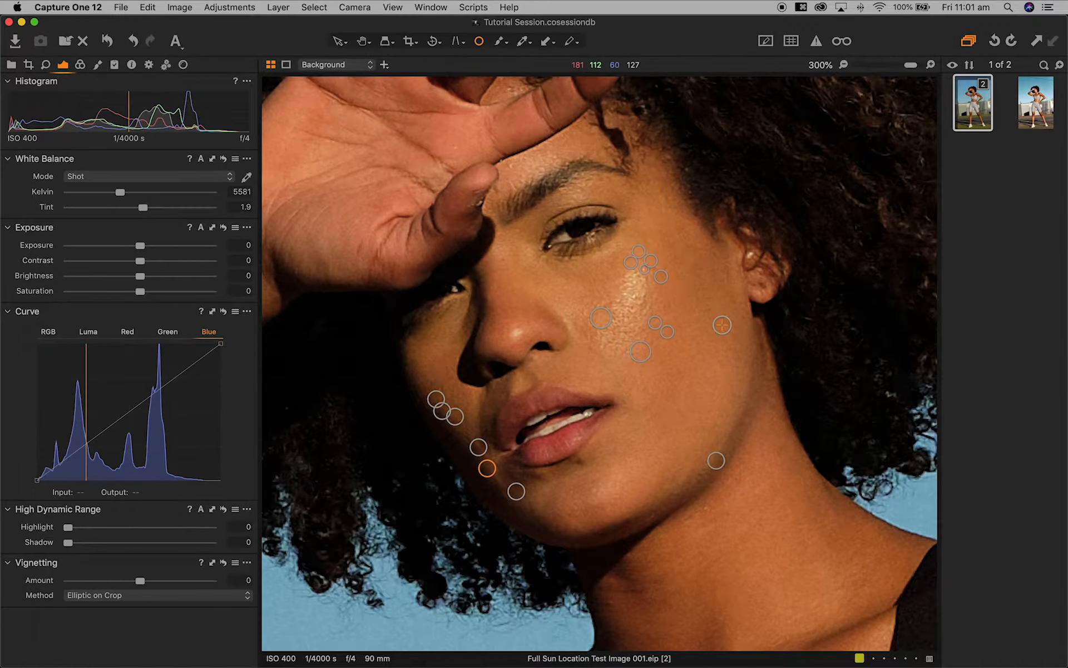
{"action": "left_click", "coordinate": [636, 297]}
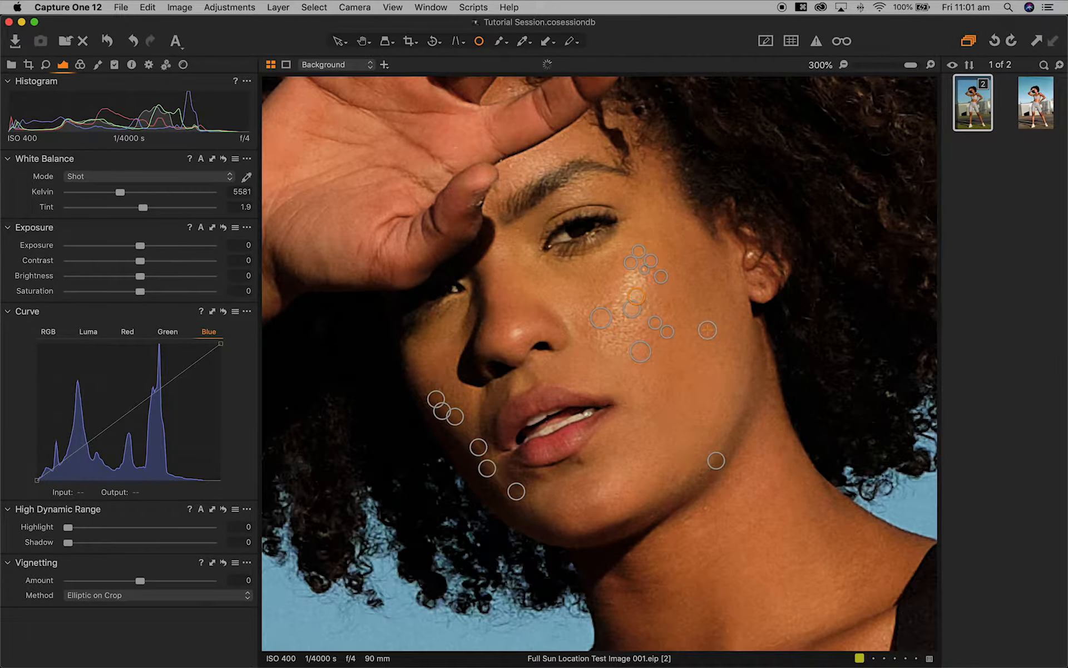
Step: Remove the skin spots along the upper arm and forearm of the model's raised arm
{"action": "scroll", "coordinate": [707, 330], "scroll_direction": "down", "scroll_amount": 10}
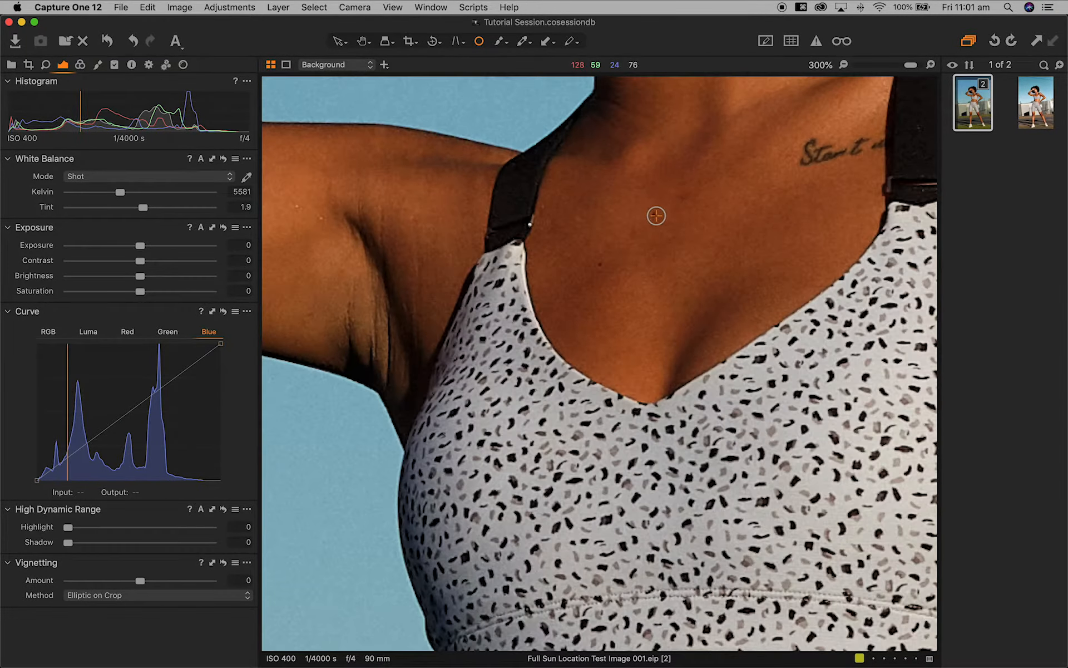
{"action": "scroll", "coordinate": [656, 215], "scroll_direction": "left", "scroll_amount": 5}
{"action": "left_click", "coordinate": [500, 206]}
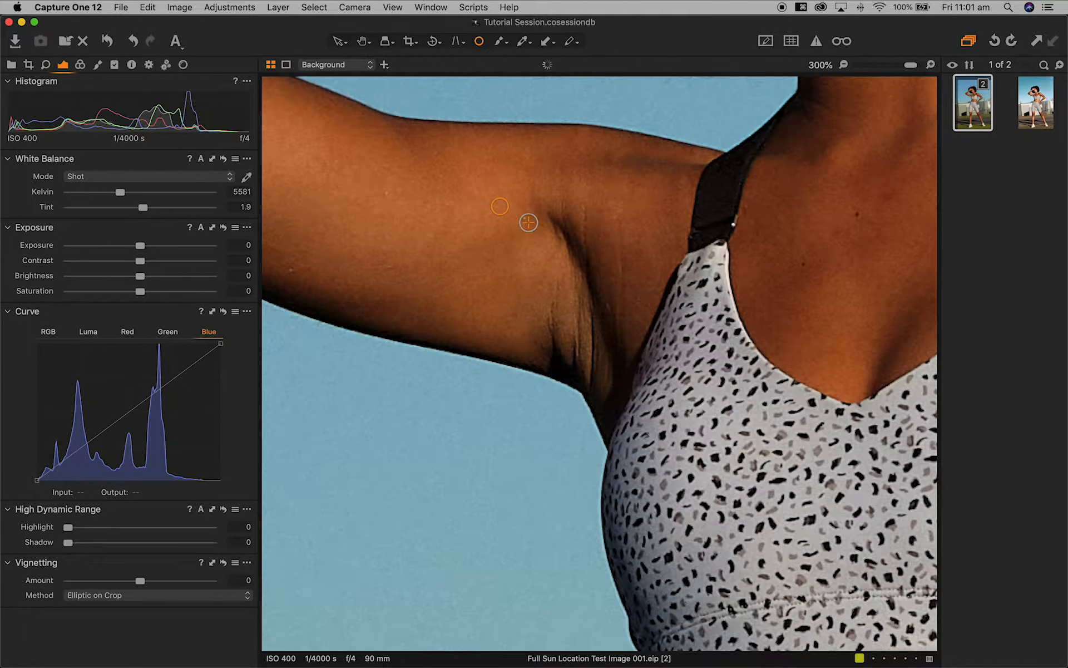
{"action": "scroll", "coordinate": [526, 211], "scroll_direction": "left", "scroll_amount": 5}
{"action": "scroll", "coordinate": [526, 211], "scroll_direction": "up", "scroll_amount": 2}
{"action": "left_click_drag", "start_coordinate": [438, 288], "coordinate": [513, 315]}
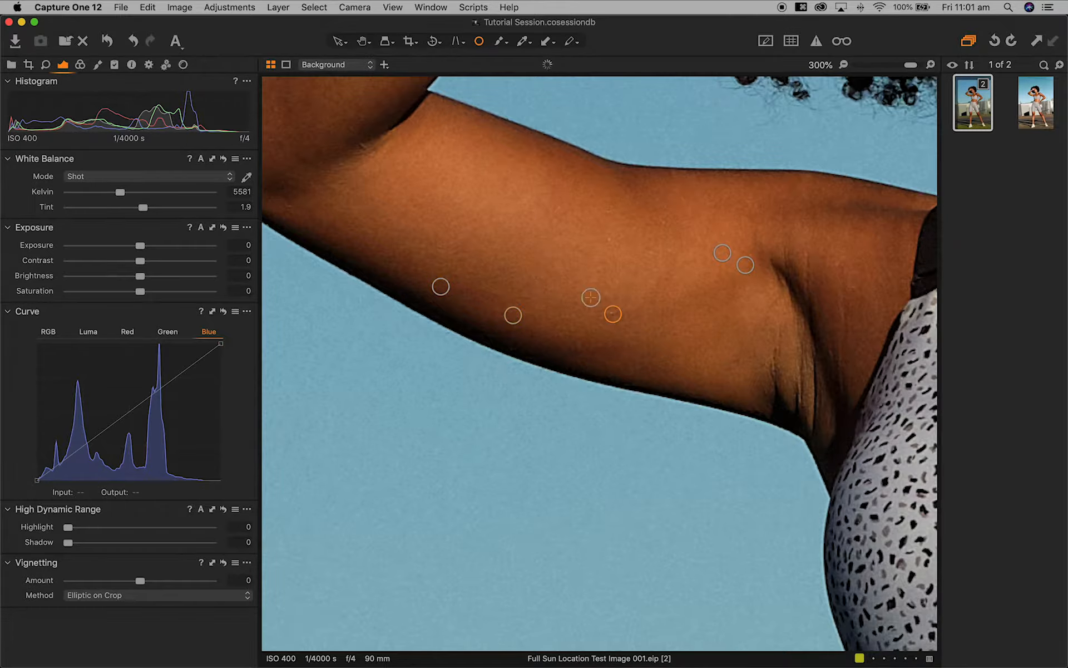
{"action": "scroll", "coordinate": [527, 207], "scroll_direction": "left", "scroll_amount": 10}
{"action": "scroll", "coordinate": [527, 207], "scroll_direction": "up", "scroll_amount": 5}
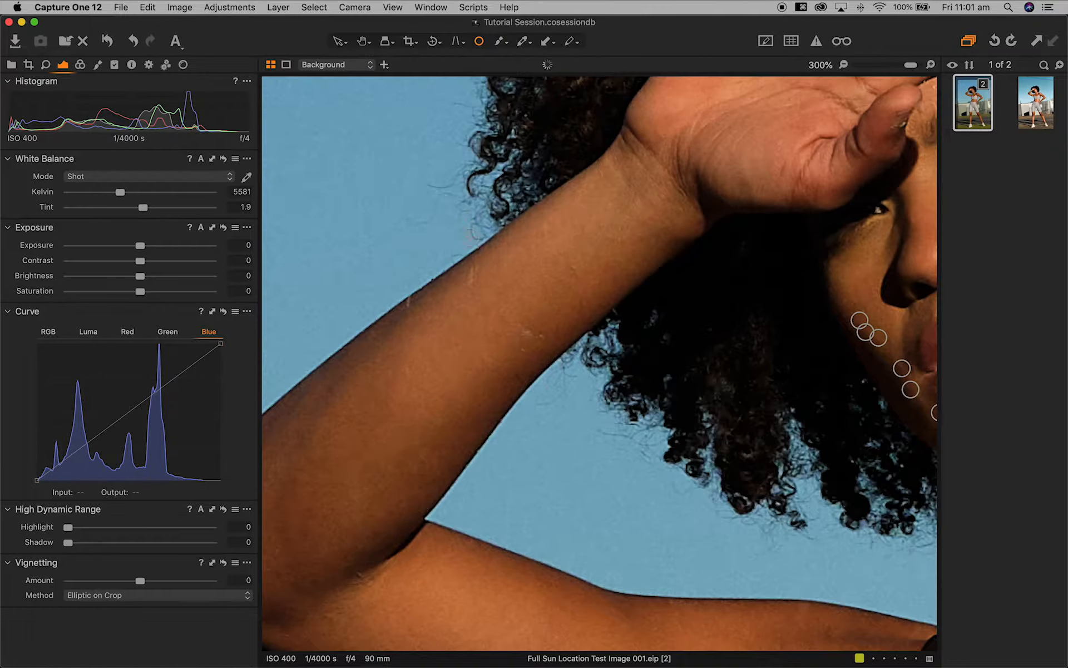
{"action": "left_click", "coordinate": [526, 332]}
Step: Remove two larger skin spots on the knee of the leg at the right of the photo
{"action": "scroll", "coordinate": [737, 236], "scroll_direction": "right", "scroll_amount": 5}
{"action": "scroll", "coordinate": [704, 236], "scroll_direction": "up", "scroll_amount": 8}
{"action": "scroll", "coordinate": [704, 238], "scroll_direction": "down", "scroll_amount": 15}
{"action": "scroll", "coordinate": [704, 238], "scroll_direction": "down", "scroll_amount": 20}
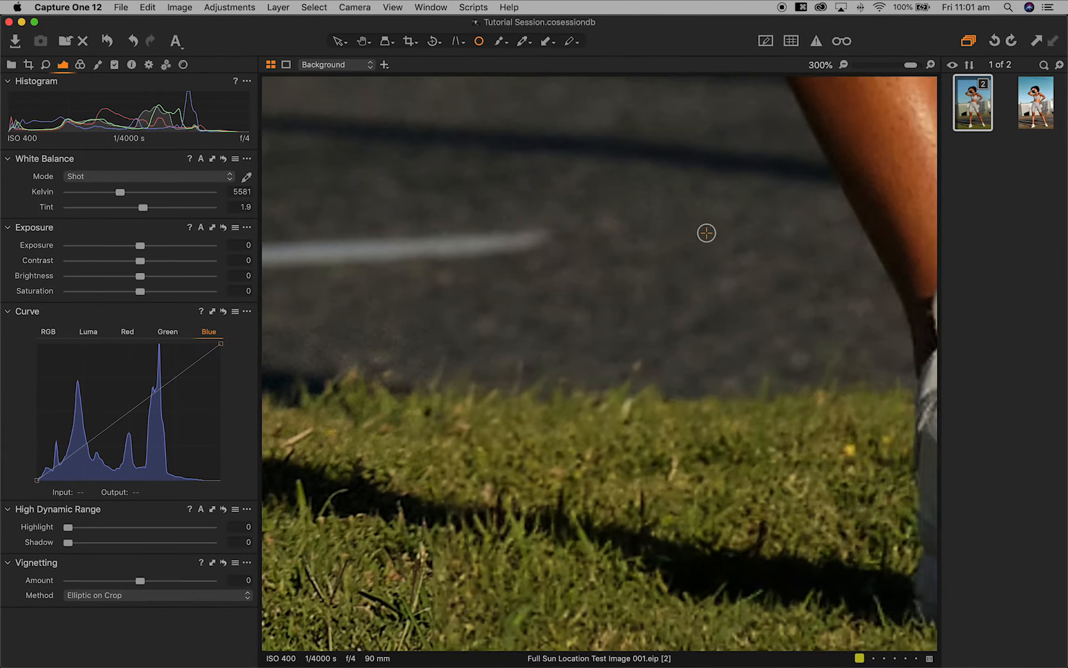
{"action": "scroll", "coordinate": [707, 233], "scroll_direction": "right", "scroll_amount": 3}
{"action": "scroll", "coordinate": [706, 233], "scroll_direction": "up", "scroll_amount": 15}
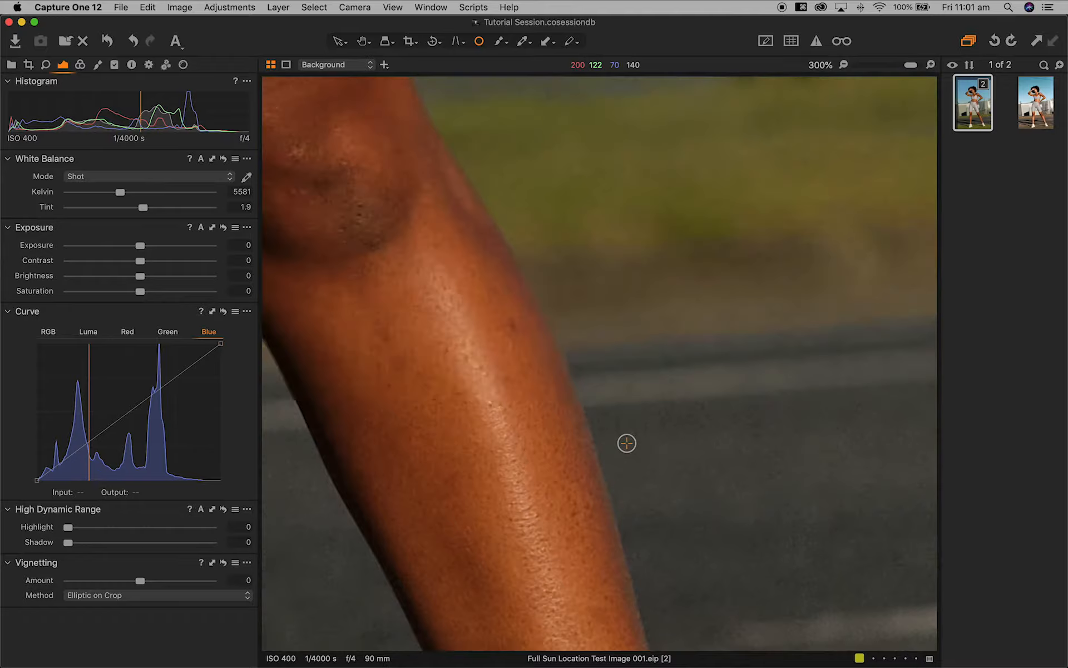
{"action": "scroll", "coordinate": [627, 443], "scroll_direction": "left", "scroll_amount": 3}
{"action": "scroll", "coordinate": [627, 443], "scroll_direction": "up", "scroll_amount": 4}
{"action": "left_click", "coordinate": [481, 271]}
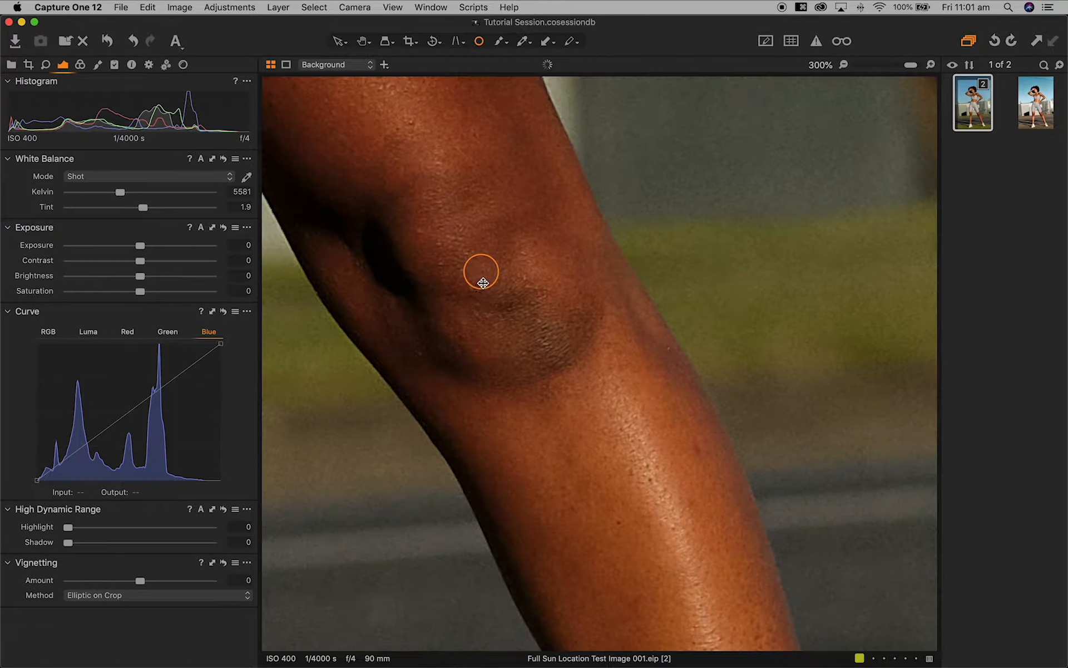
{"action": "left_click", "coordinate": [473, 290]}
Step: Remove the skin spots from above the knee up the thigh of the same leg, adjusting the spot size to each blemish
{"action": "scroll", "coordinate": [622, 504], "scroll_direction": "up", "scroll_amount": 10}
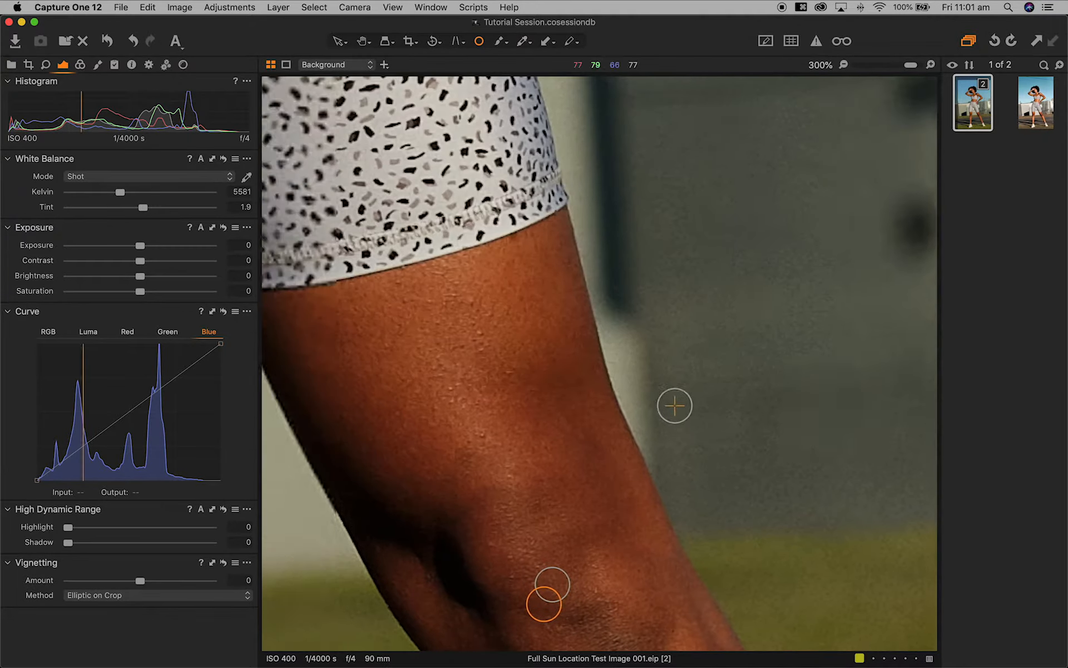
{"action": "left_click", "coordinate": [572, 433]}
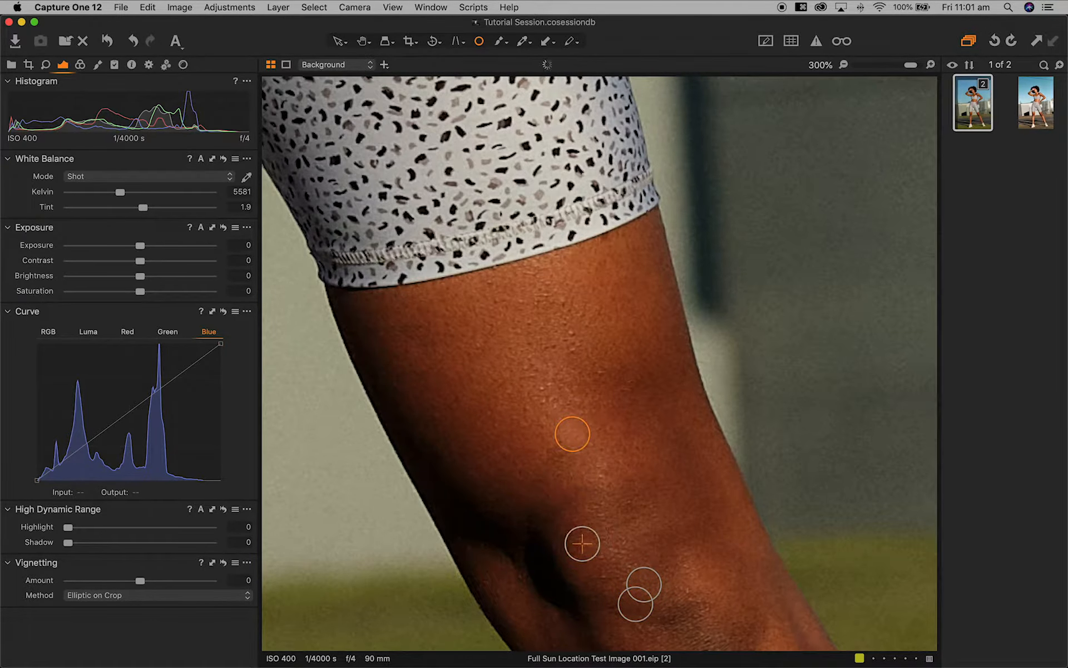
{"action": "left_click_drag", "start_coordinate": [593, 530], "coordinate": [590, 534]}
{"action": "left_click", "coordinate": [572, 336]}
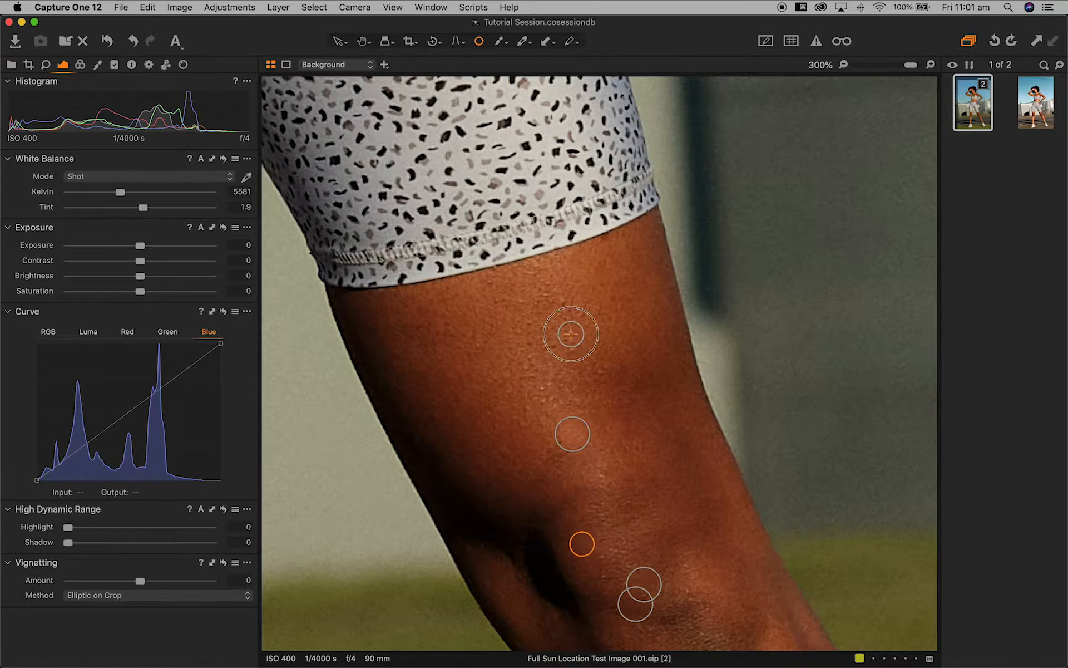
{"action": "left_click", "coordinate": [598, 375]}
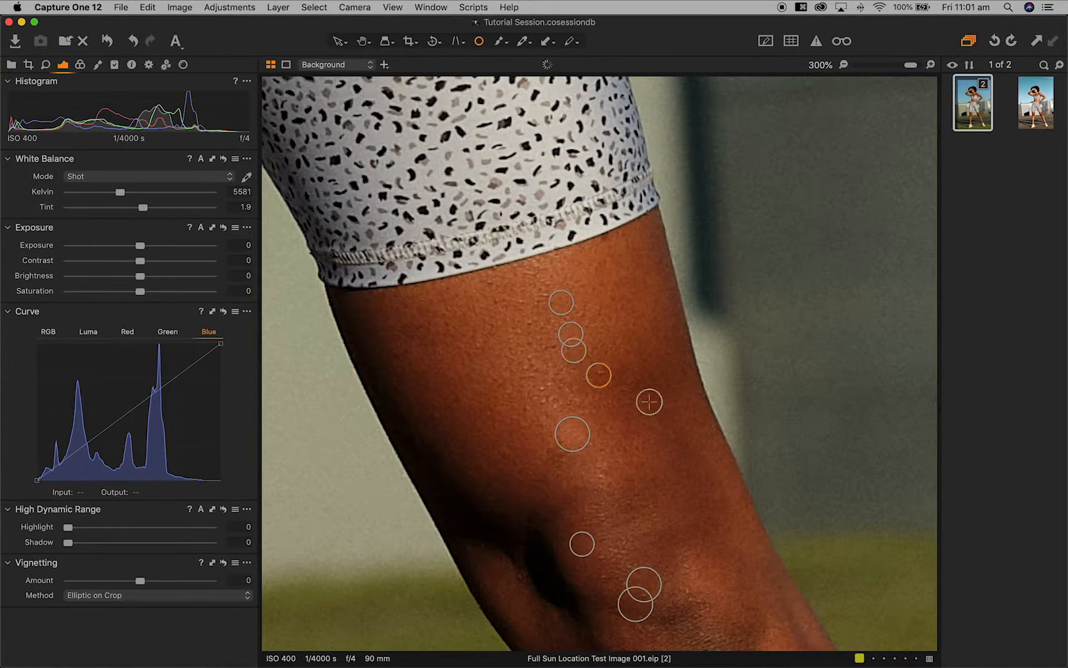
{"action": "scroll", "coordinate": [638, 423], "scroll_direction": "left", "scroll_amount": 5}
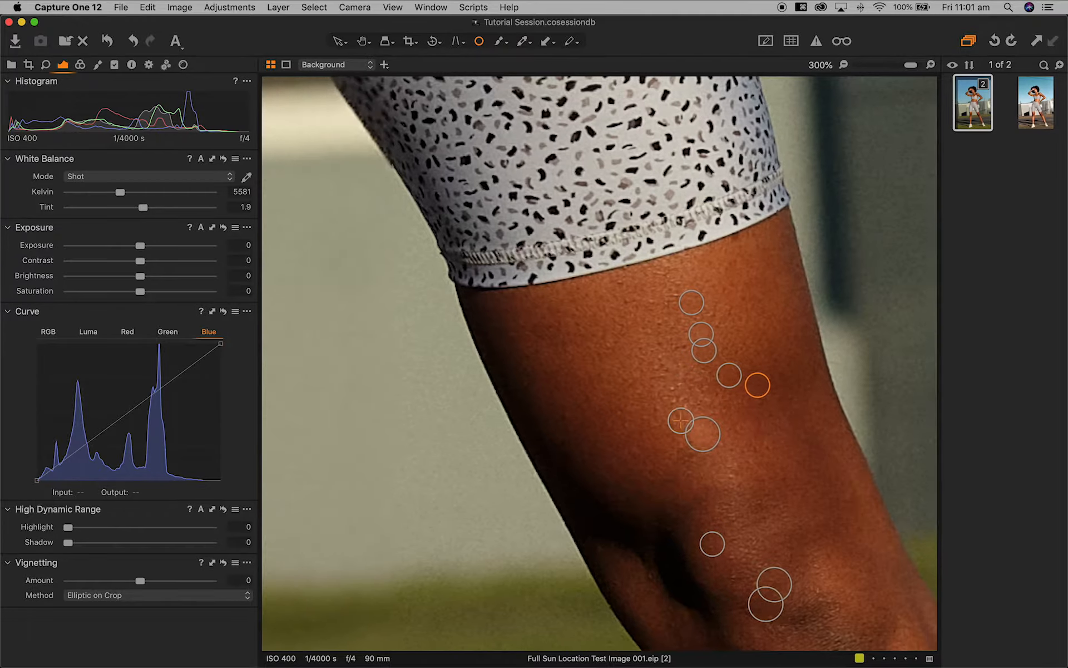
{"action": "left_click_drag", "start_coordinate": [714, 422], "coordinate": [707, 428]}
Step: Remove the skin spots on the thigh and beside the knee of the model's other leg, and undo the spot on the dark patch below the kneecap
{"action": "scroll", "coordinate": [707, 428], "scroll_direction": "left", "scroll_amount": 10}
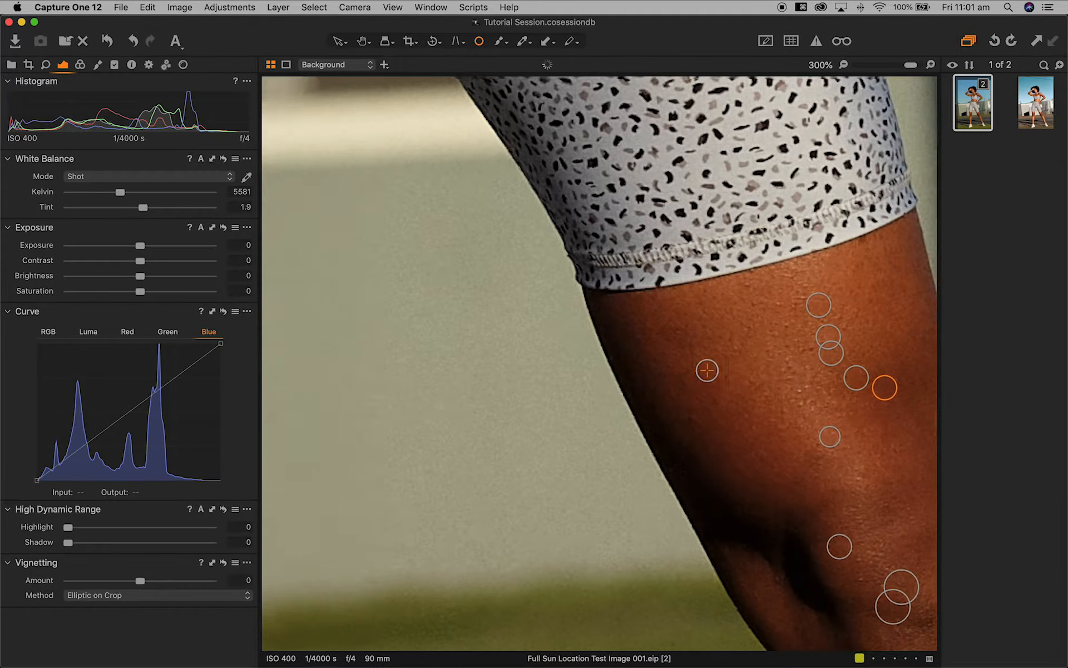
{"action": "left_click", "coordinate": [599, 327]}
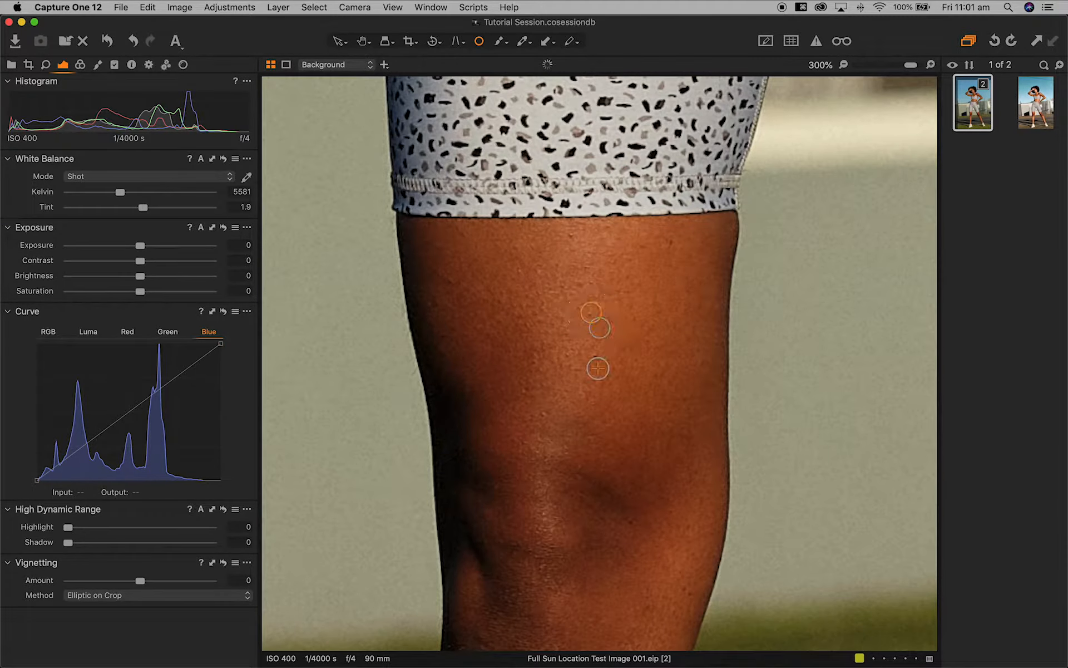
{"action": "left_click", "coordinate": [625, 516]}
{"action": "scroll", "coordinate": [586, 479], "scroll_direction": "down", "scroll_amount": 10}
{"action": "left_click", "coordinate": [478, 363]}
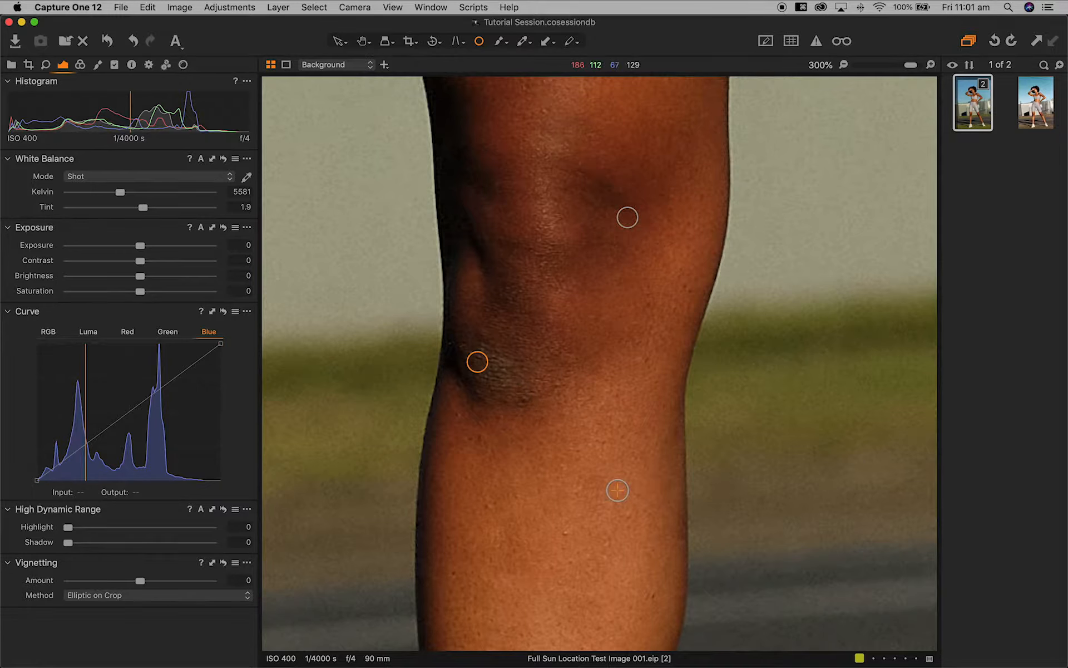
{"action": "key", "text": "super+z"}
Step: Heal the dark patch below the knee on a repair layer, using an adjusted brush and sampling the smooth skin just above the patch
{"action": "key", "text": "super+shift+h"}
{"action": "key", "text": "b"}
{"action": "right_click", "coordinate": [638, 492]}
{"action": "left_click_drag", "start_coordinate": [636, 490], "coordinate": [623, 489]}
{"action": "left_click_drag", "start_coordinate": [621, 475], "coordinate": [616, 476]}
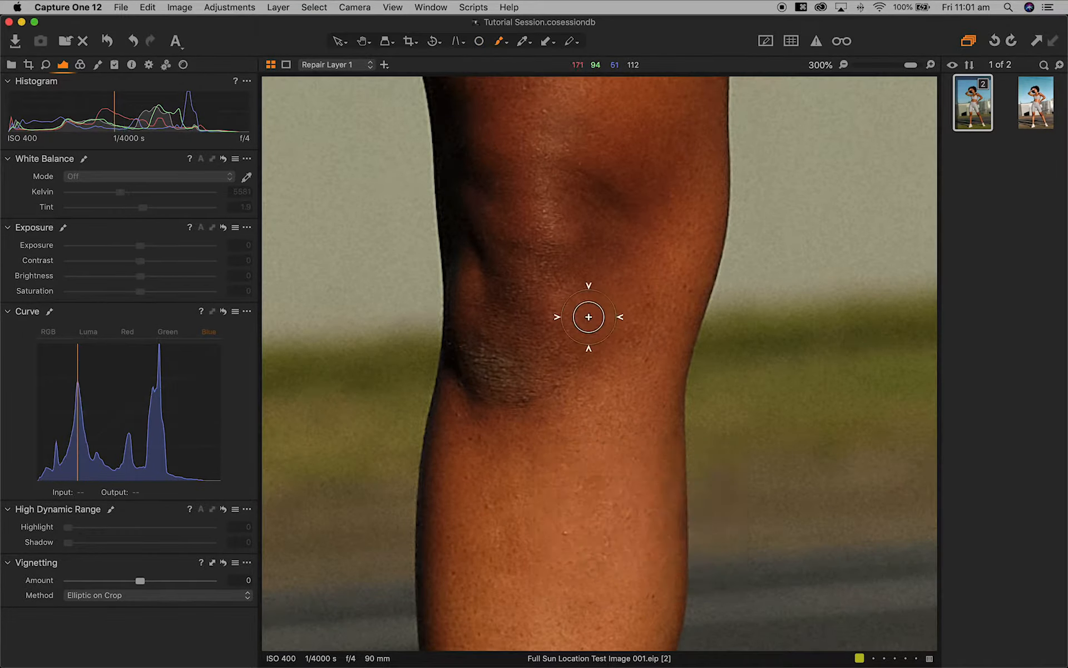
{"action": "left_click", "coordinate": [543, 314]}
{"action": "mouse_move", "coordinate": [464, 355]}
{"action": "left_mouse_down"}
{"action": "mouse_move", "coordinate": [487, 375]}
{"action": "mouse_move", "coordinate": [523, 374]}
{"action": "mouse_move", "coordinate": [495, 377]}
{"action": "mouse_move", "coordinate": [479, 353]}
{"action": "left_mouse_up"}
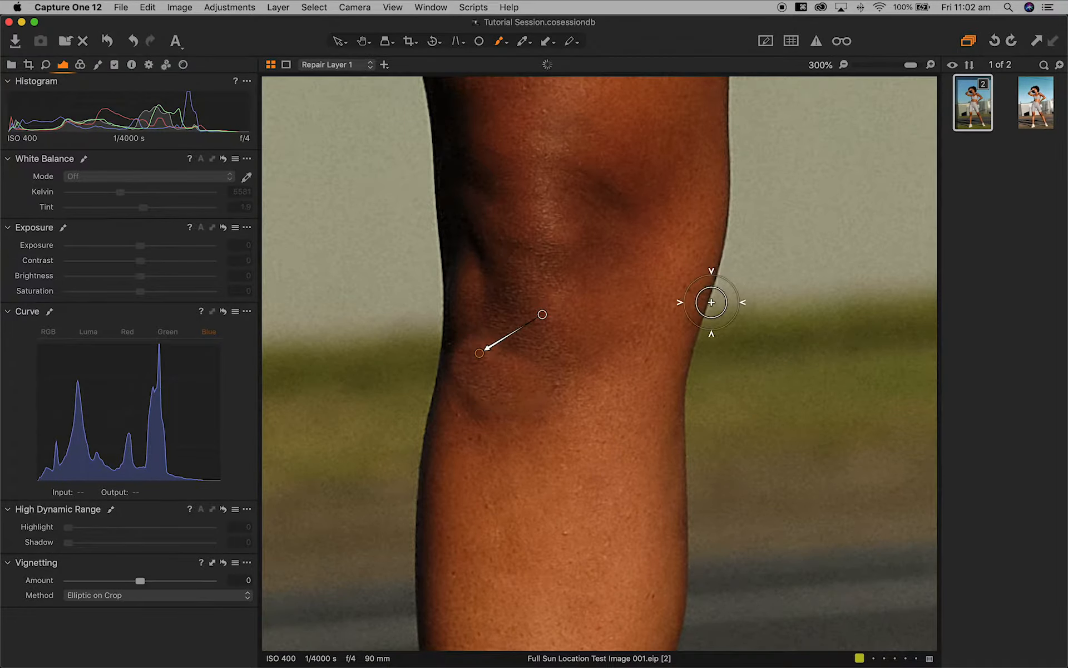
{"action": "mouse_move", "coordinate": [543, 314]}
{"action": "left_mouse_down"}
{"action": "mouse_move", "coordinate": [516, 188]}
{"action": "mouse_move", "coordinate": [477, 506]}
{"action": "mouse_move", "coordinate": [572, 337]}
{"action": "mouse_move", "coordinate": [522, 314]}
{"action": "mouse_move", "coordinate": [525, 300]}
{"action": "mouse_move", "coordinate": [537, 345]}
{"action": "mouse_move", "coordinate": [501, 324]}
{"action": "mouse_move", "coordinate": [517, 308]}
{"action": "mouse_move", "coordinate": [539, 312]}
{"action": "mouse_move", "coordinate": [518, 305]}
{"action": "left_mouse_up"}
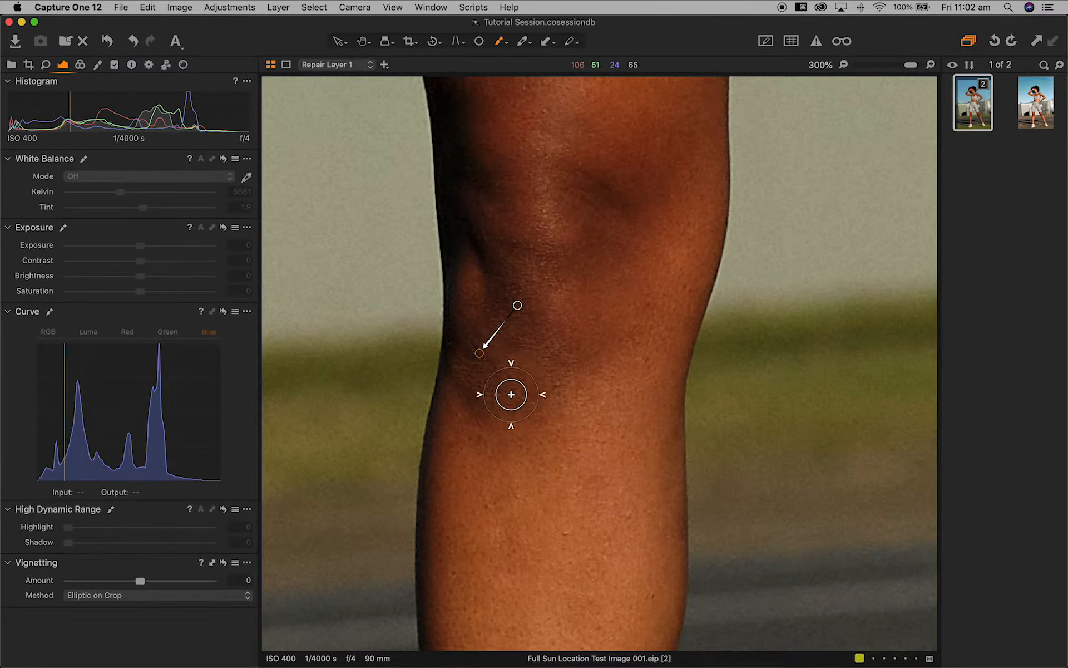
{"action": "key", "text": "v"}
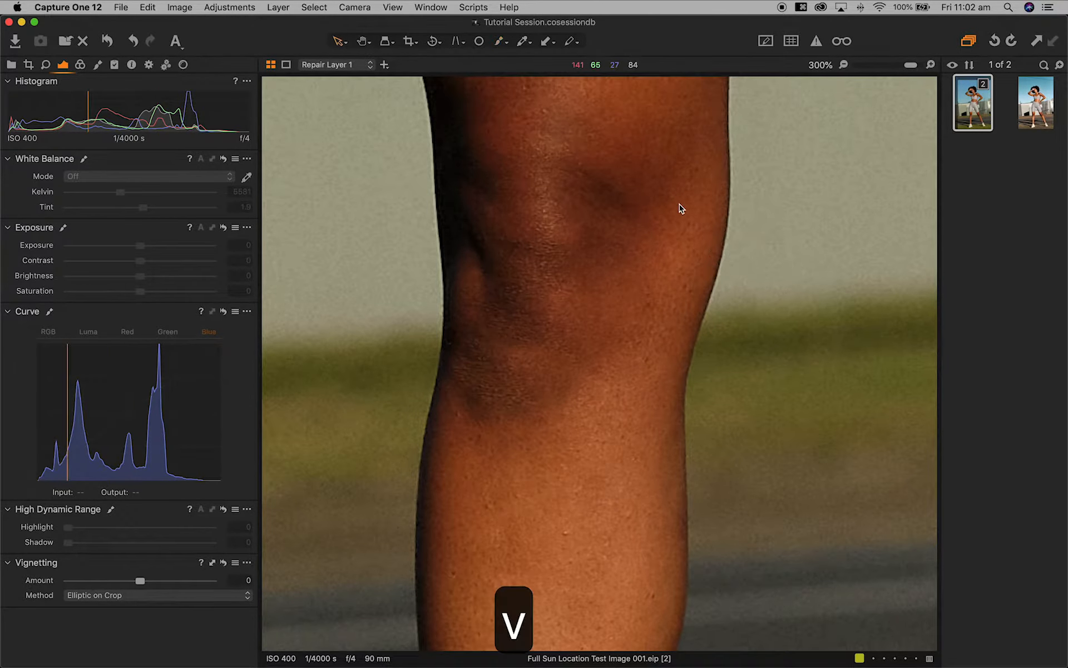
Step: Lower the opacity of Repair Layer 1 to 52
{"action": "left_click", "coordinate": [99, 67]}
{"action": "left_click_drag", "start_coordinate": [112, 106], "coordinate": [144, 104]}
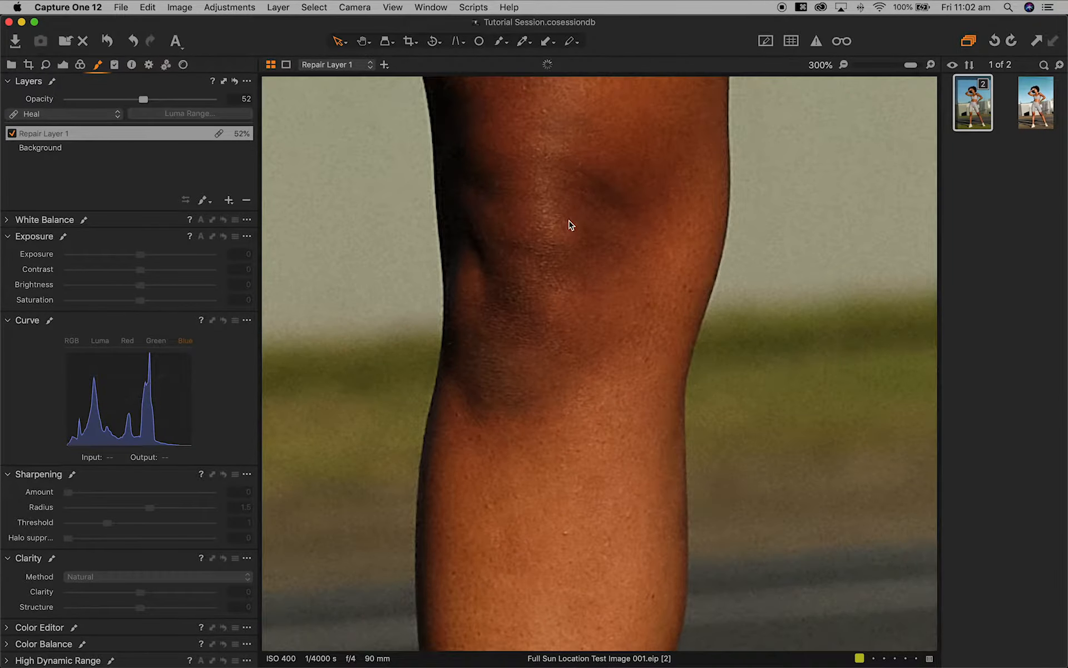
{"action": "key", "text": "v"}
Step: Remove the remaining skin spots on the shin and above the ankle of the same leg
{"action": "scroll", "coordinate": [704, 562], "scroll_direction": "down", "scroll_amount": 5}
{"action": "key", "text": "o"}
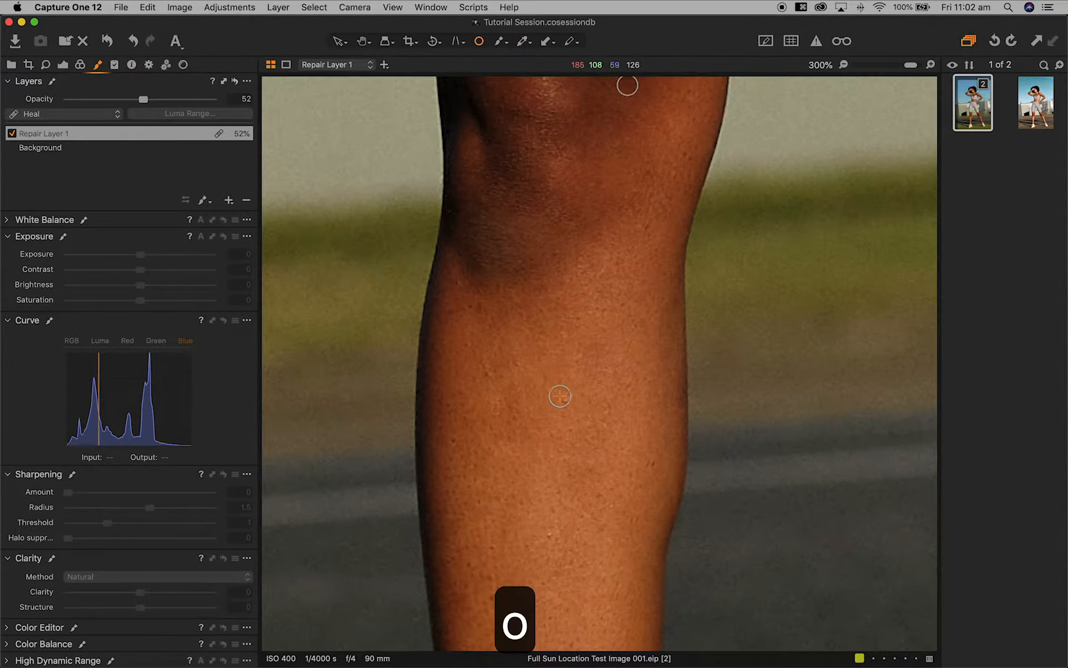
{"action": "left_click", "coordinate": [546, 525]}
{"action": "scroll", "coordinate": [603, 494], "scroll_direction": "down", "scroll_amount": 5}
{"action": "scroll", "coordinate": [603, 494], "scroll_direction": "down", "scroll_amount": 10}
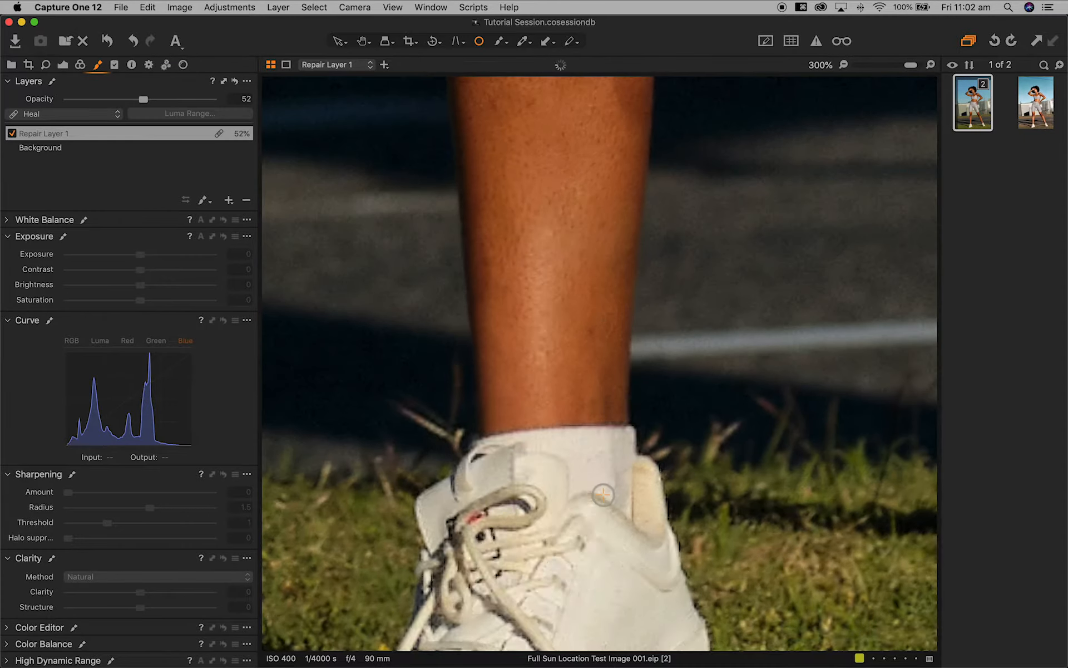
{"action": "left_click", "coordinate": [590, 331]}
{"action": "key", "text": "v"}
{"action": "key", "text": "super+0"}
{"action": "key", "text": "v"}
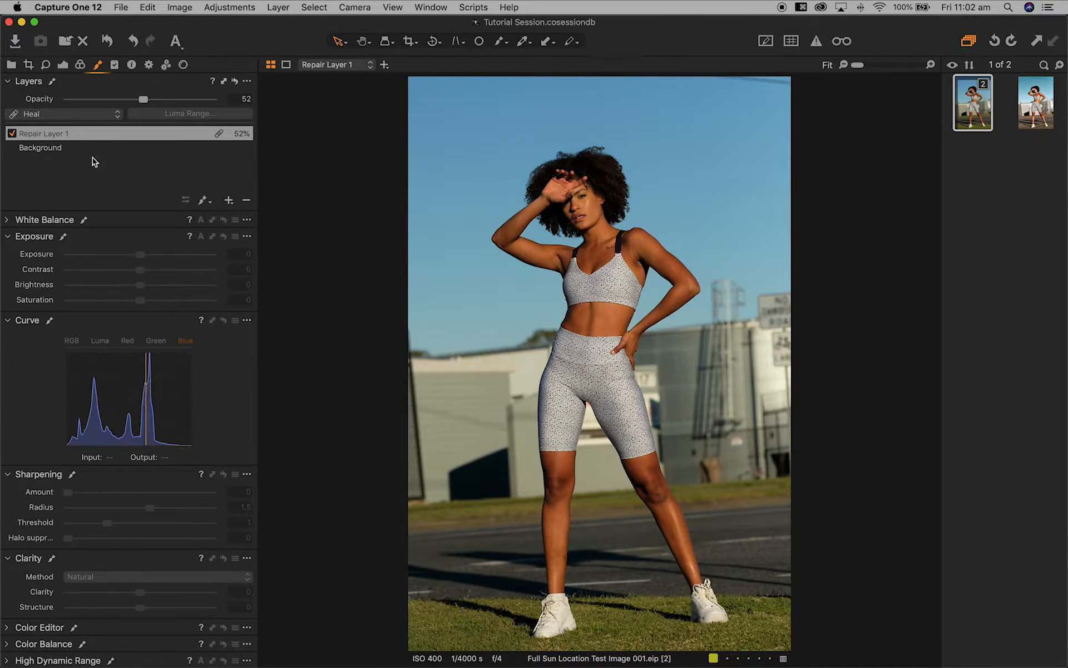
Step: Set the Background layer's white balance to 5300 Kelvin with a tint of 2
{"action": "left_click", "coordinate": [52, 149]}
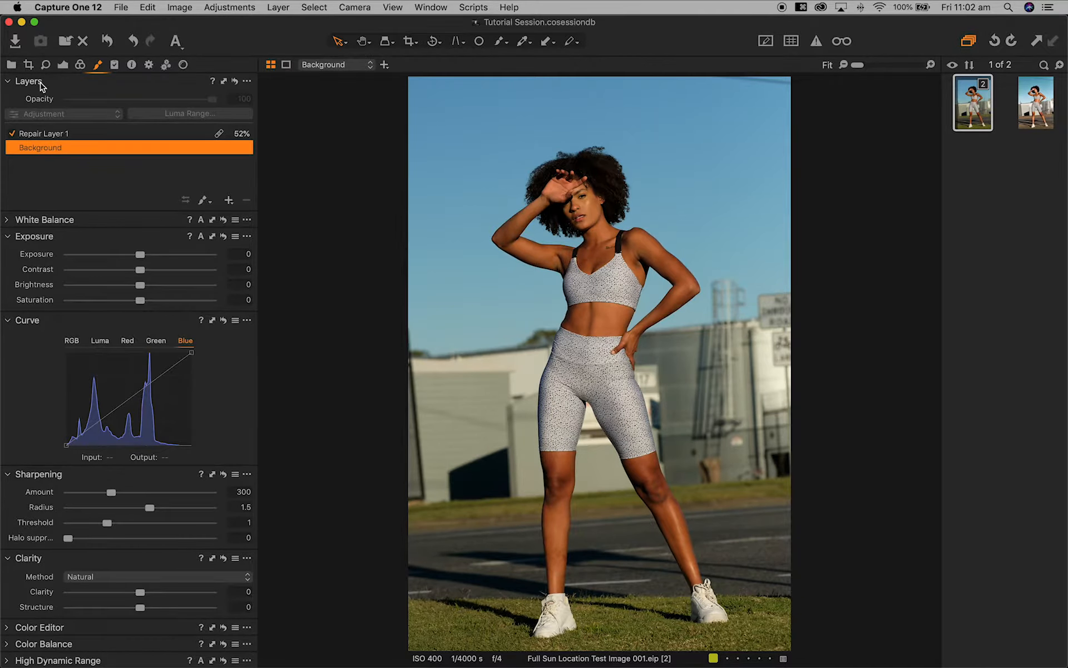
{"action": "left_click", "coordinate": [63, 65]}
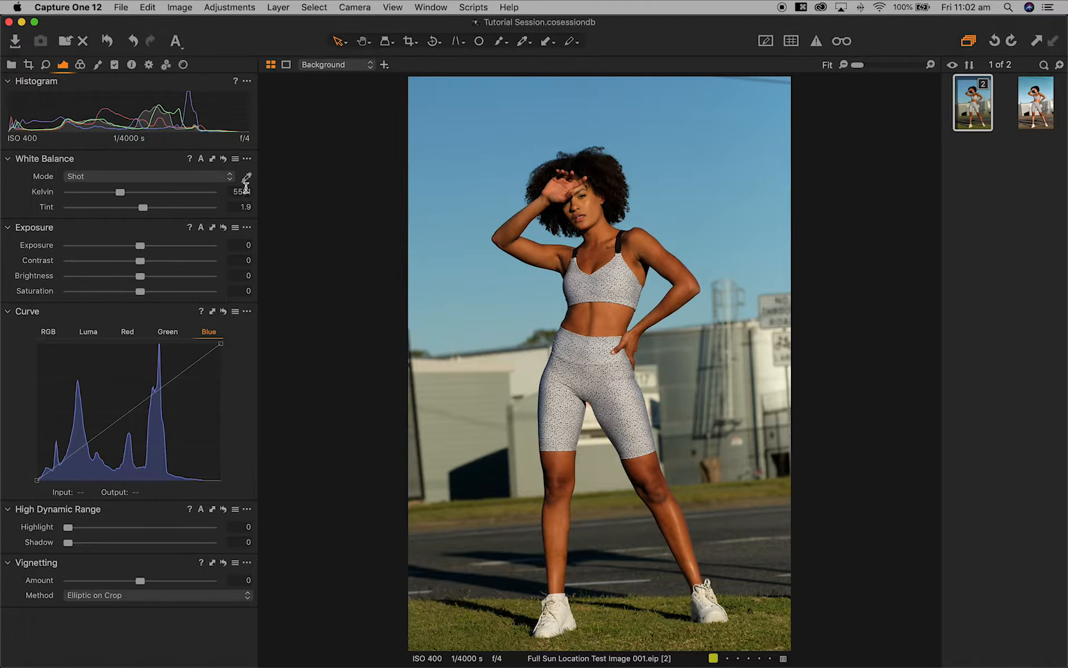
{"action": "left_click", "coordinate": [245, 191]}
{"action": "type", "text": "5300"}
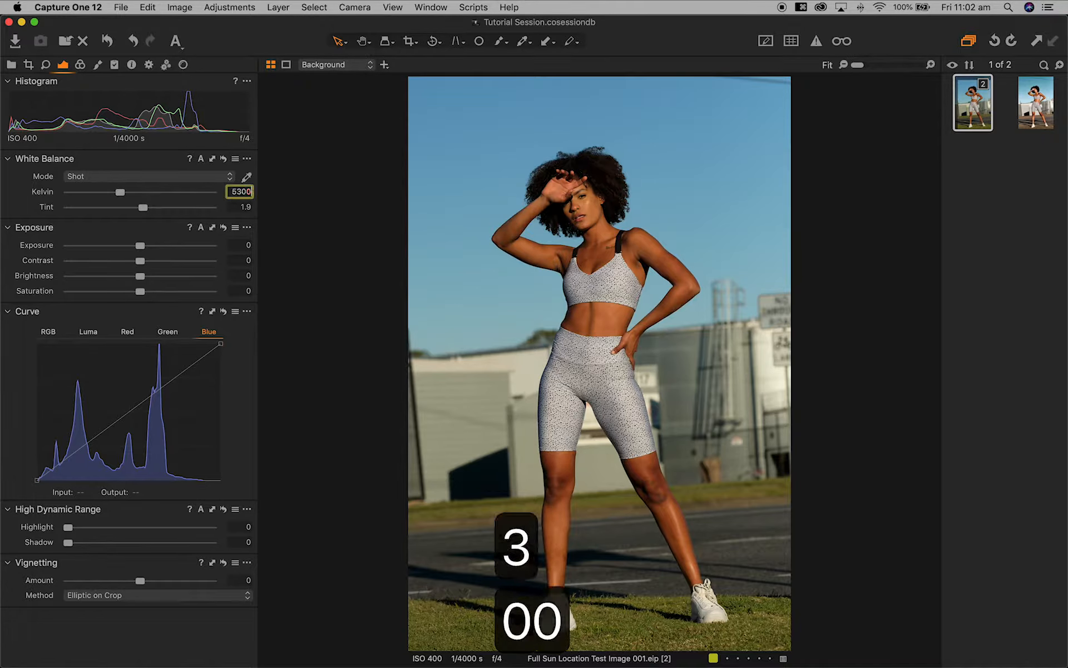
{"action": "key", "text": "Return"}
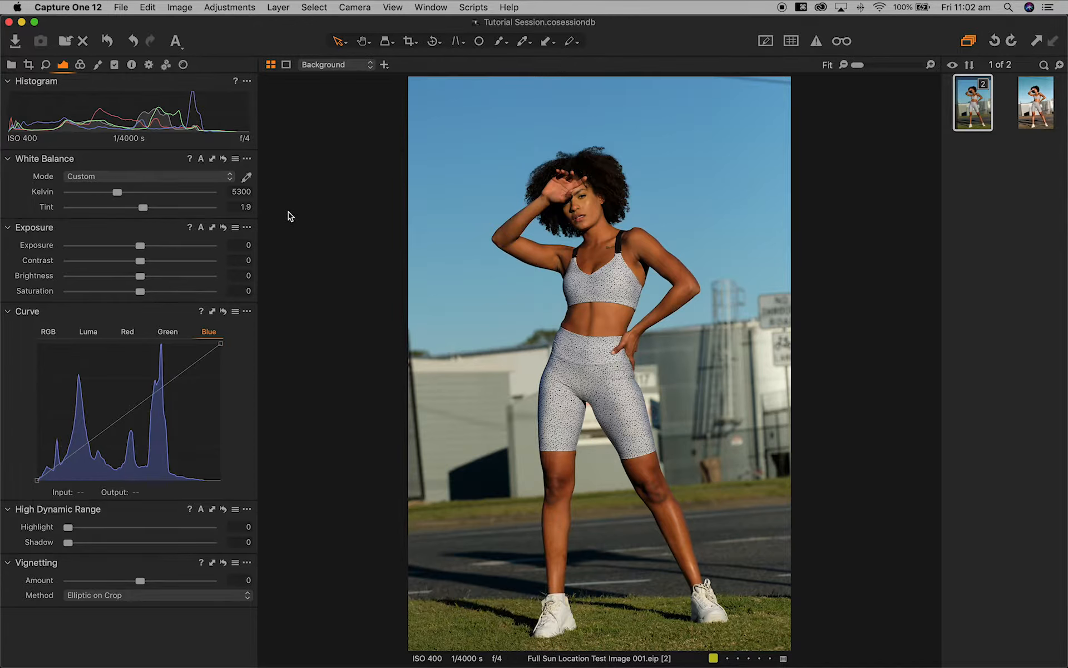
{"action": "left_click", "coordinate": [245, 207]}
{"action": "type", "text": "2"}
{"action": "key", "text": "Return"}
Step: Set the exposure to 0.3, the contrast to 10 and the saturation to -3
{"action": "left_click", "coordinate": [247, 245]}
{"action": "type", "text": ".3"}
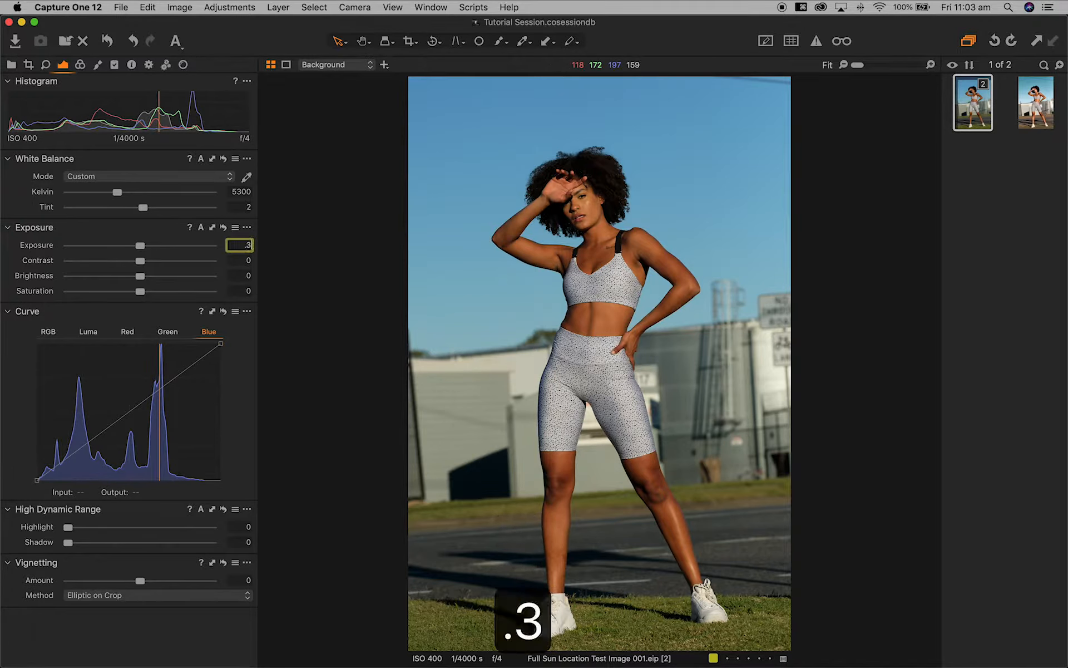
{"action": "key", "text": "Return"}
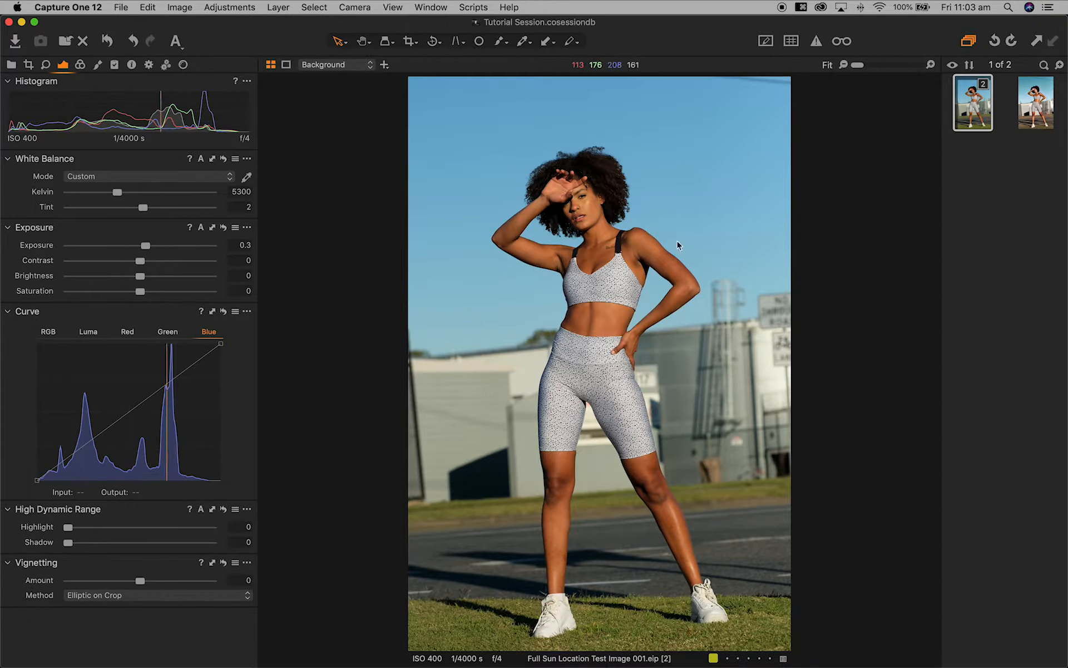
{"action": "left_click", "coordinate": [238, 260]}
{"action": "type", "text": "10"}
{"action": "key", "text": "Return"}
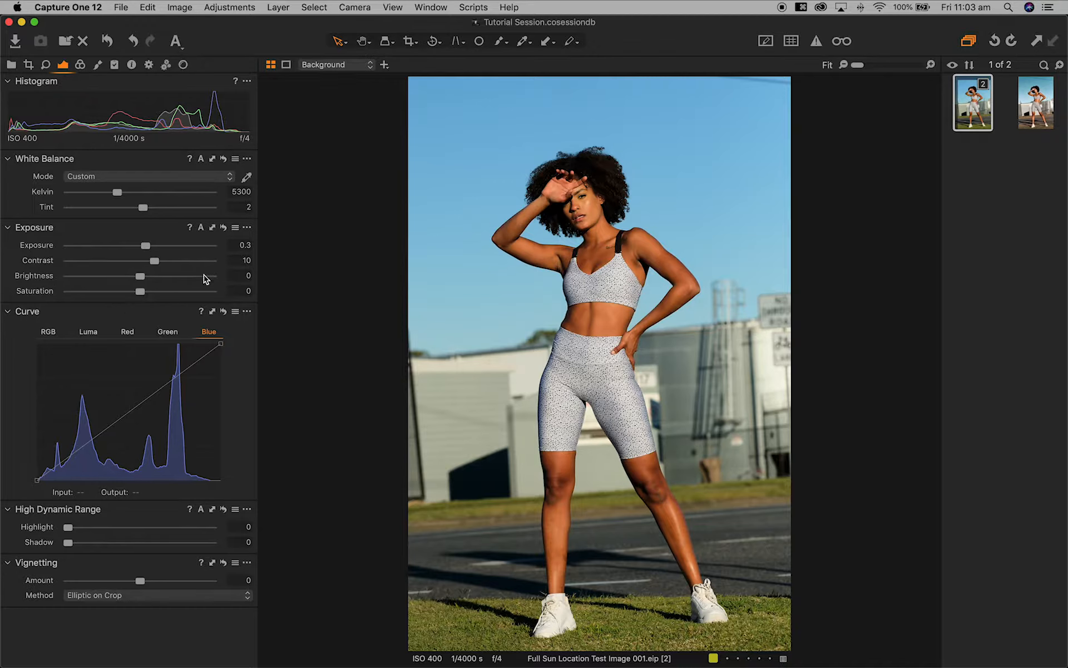
{"action": "left_click", "coordinate": [244, 291]}
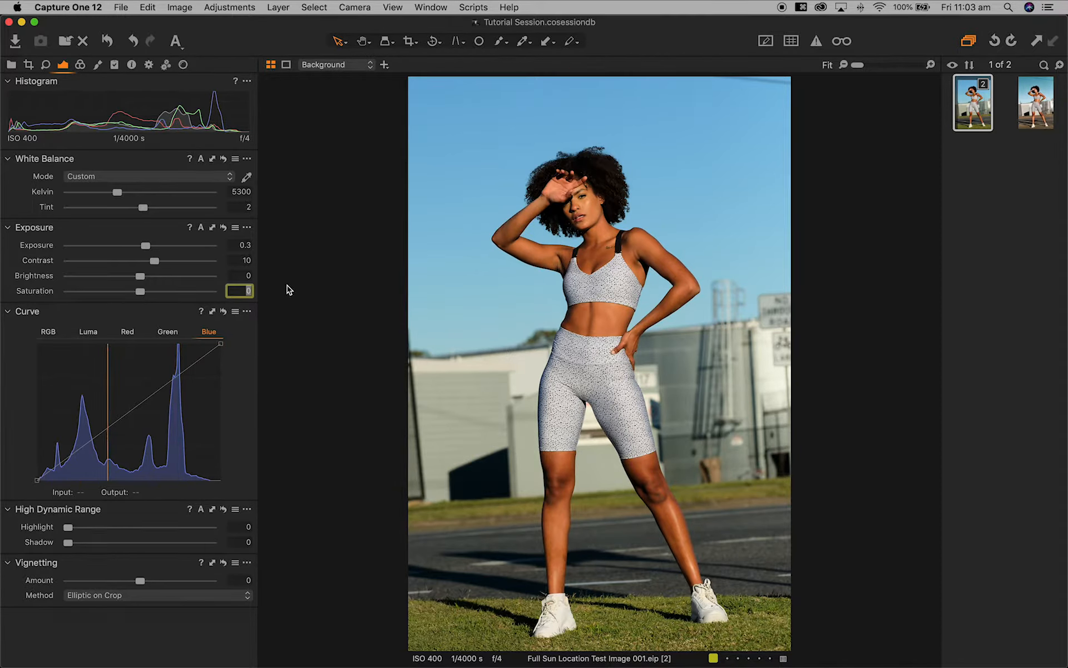
{"action": "type", "text": "-3"}
{"action": "key", "text": "Return"}
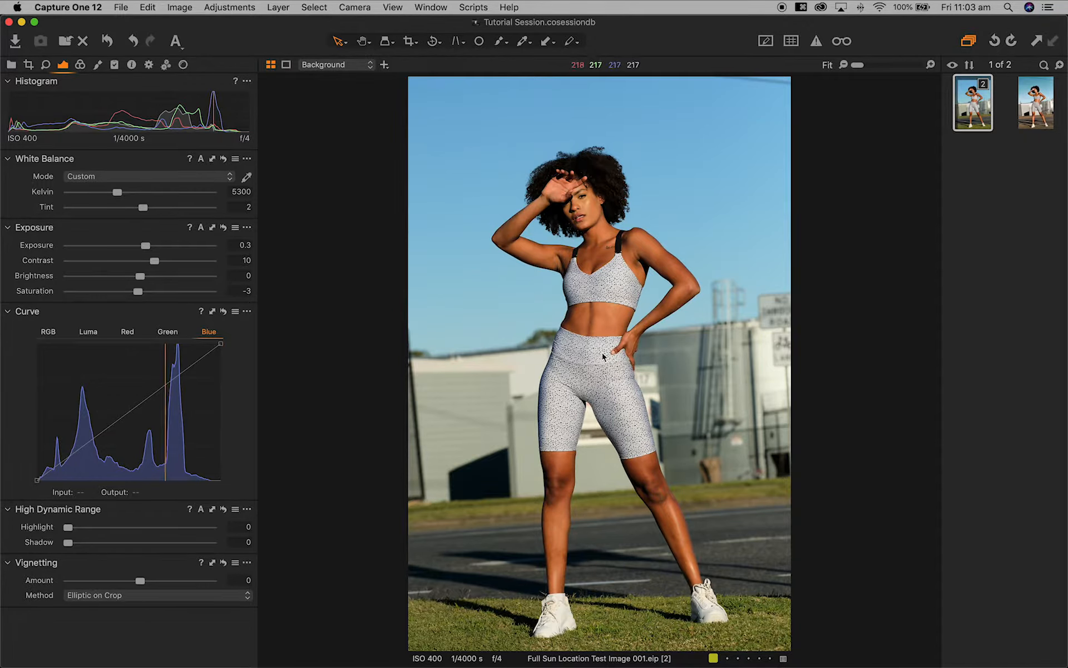
Step: Shape the luma curve with points raising highlights from input 188 to about 201, midtones from 127 to about 129 and shadows from 65 to about 74
{"action": "left_click", "coordinate": [83, 333]}
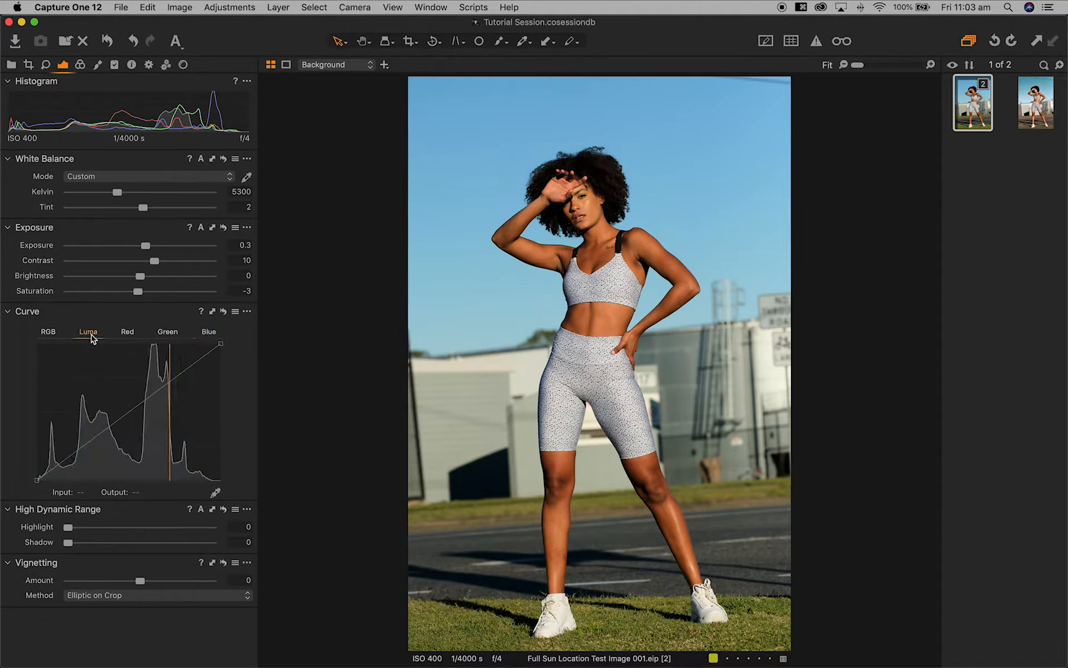
{"action": "left_click", "coordinate": [55, 332]}
{"action": "left_click", "coordinate": [88, 333]}
{"action": "left_click_drag", "start_coordinate": [178, 378], "coordinate": [173, 373]}
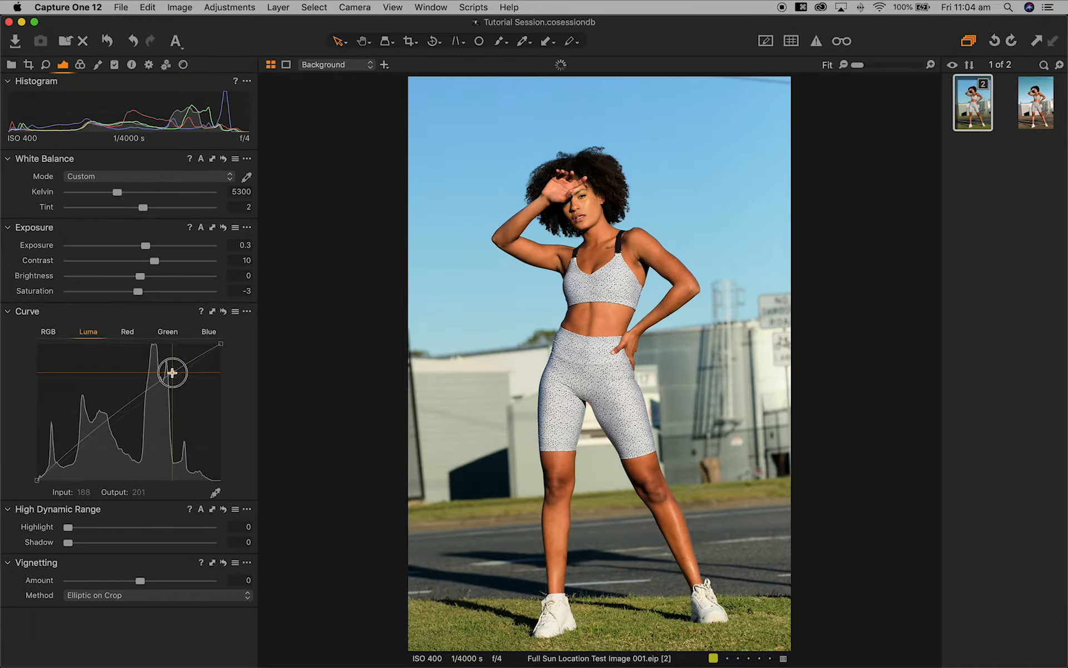
{"action": "left_click_drag", "start_coordinate": [129, 408], "coordinate": [129, 411]}
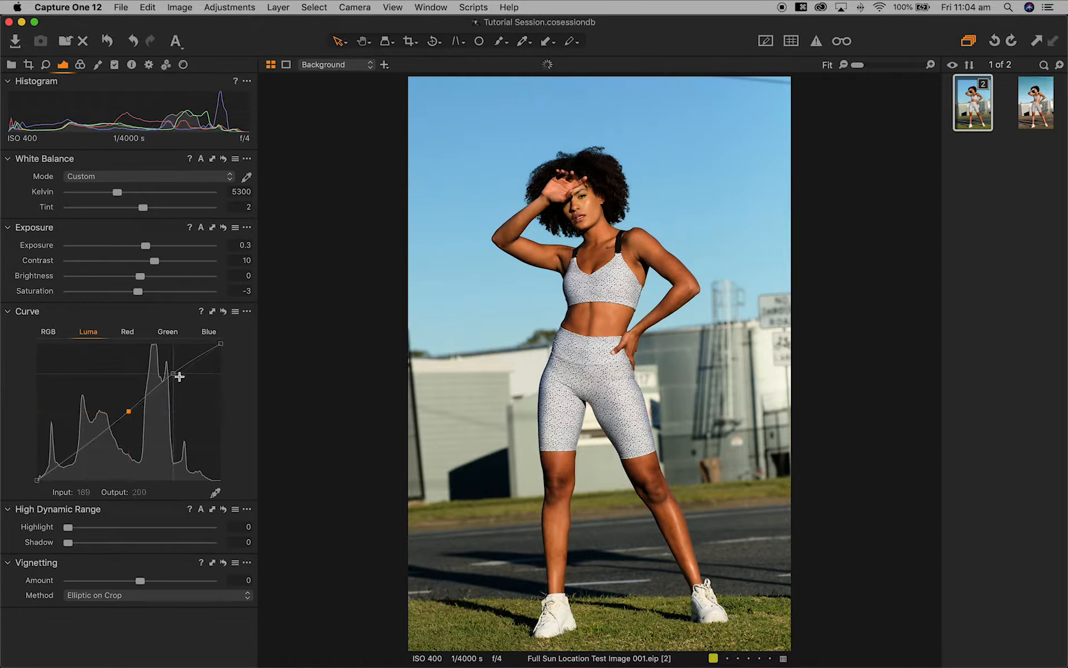
{"action": "left_click", "coordinate": [128, 411]}
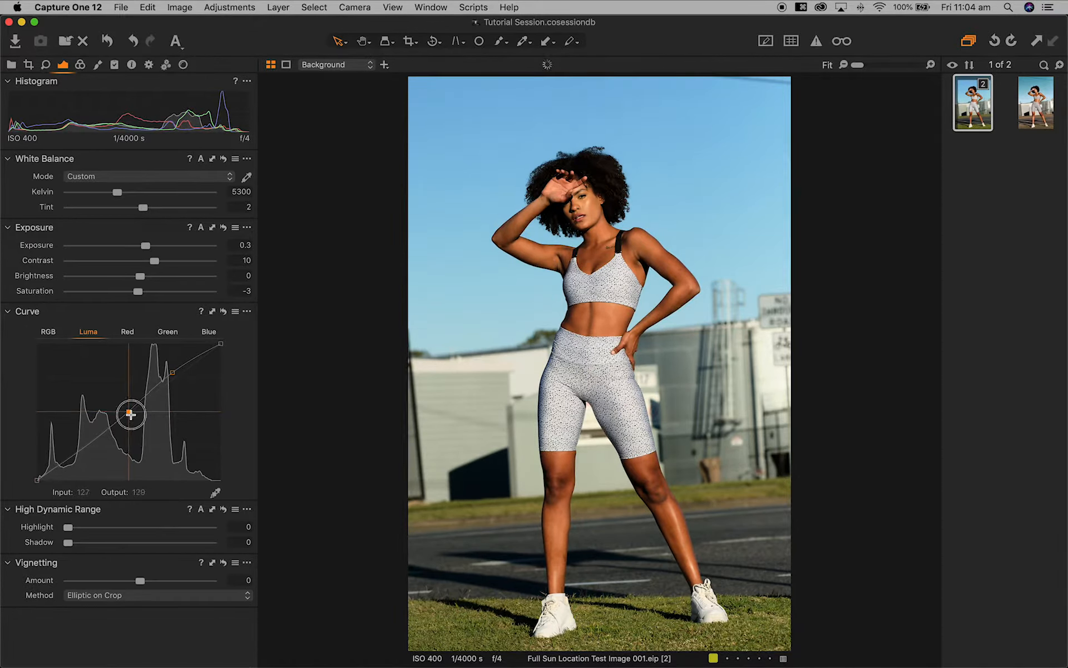
{"action": "left_click", "coordinate": [85, 442]}
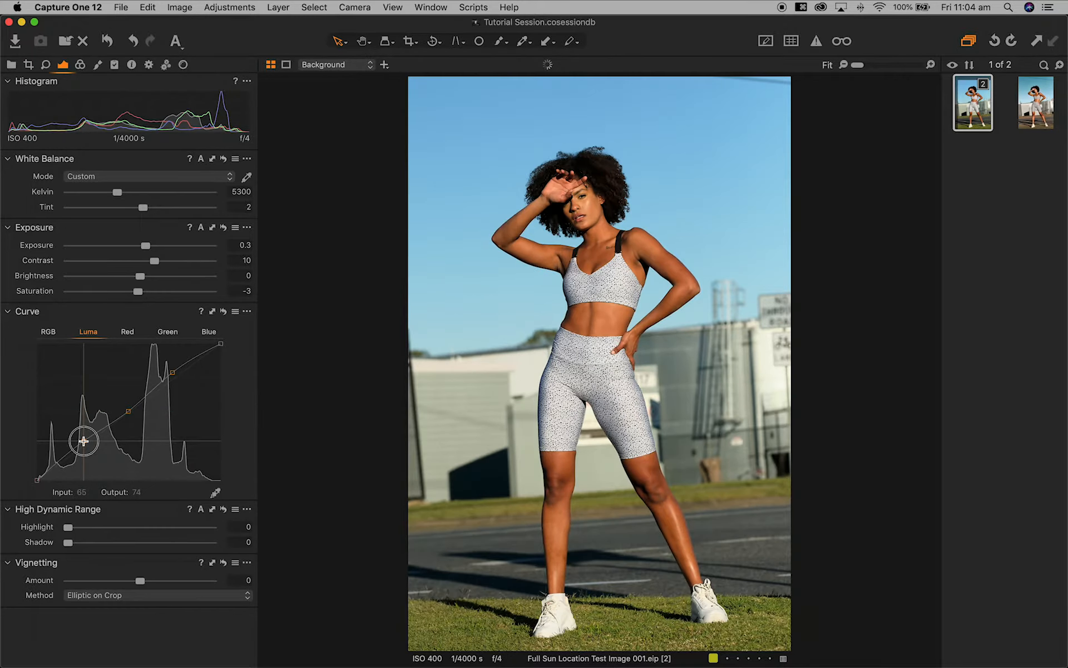
Step: Fine-tune the luma curve by nudging the shadow and midtone points and raising the highlight point further to brighten the photo
{"action": "left_click_drag", "start_coordinate": [84, 442], "coordinate": [82, 442]}
{"action": "left_click_drag", "start_coordinate": [130, 411], "coordinate": [128, 412]}
{"action": "left_click_drag", "start_coordinate": [82, 443], "coordinate": [71, 454]}
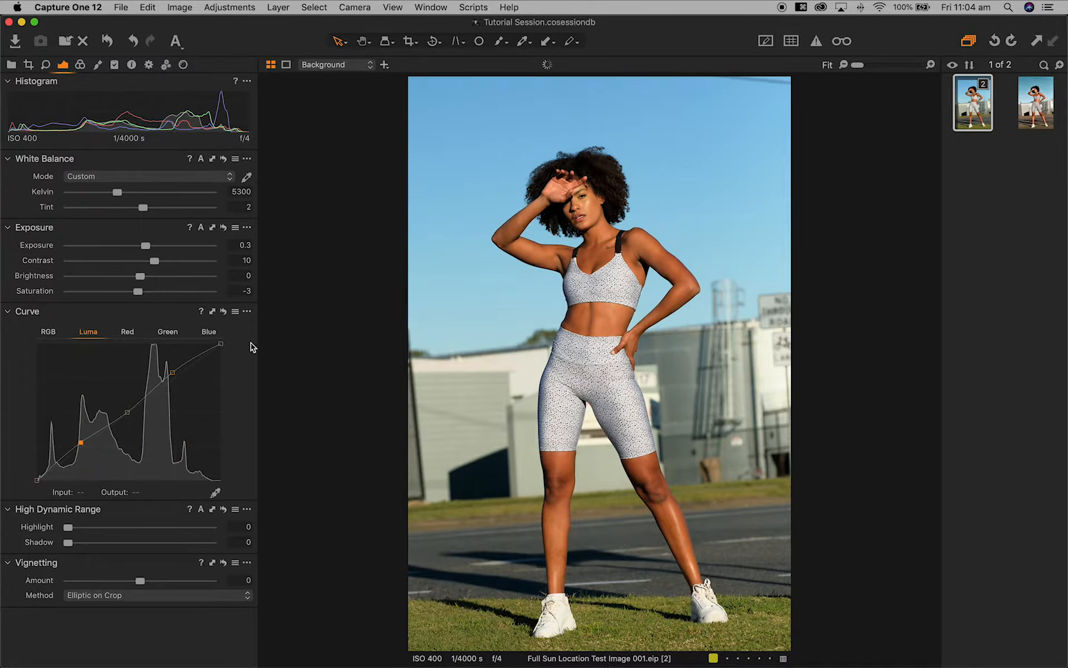
{"action": "left_click_drag", "start_coordinate": [169, 371], "coordinate": [171, 370]}
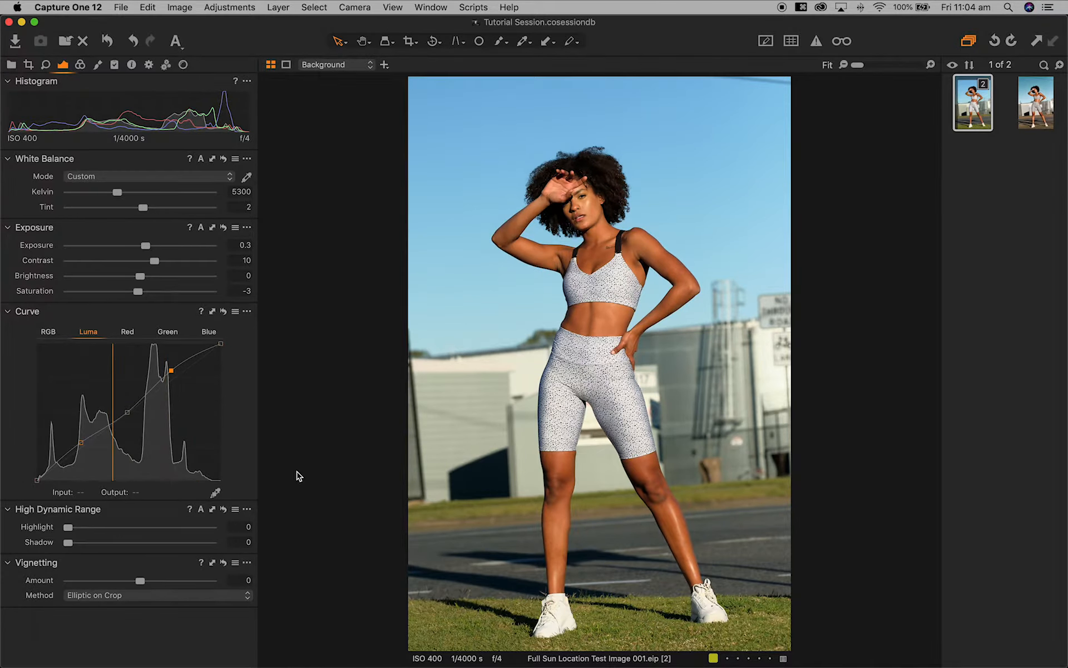
{"action": "left_click_drag", "start_coordinate": [167, 370], "coordinate": [169, 367]}
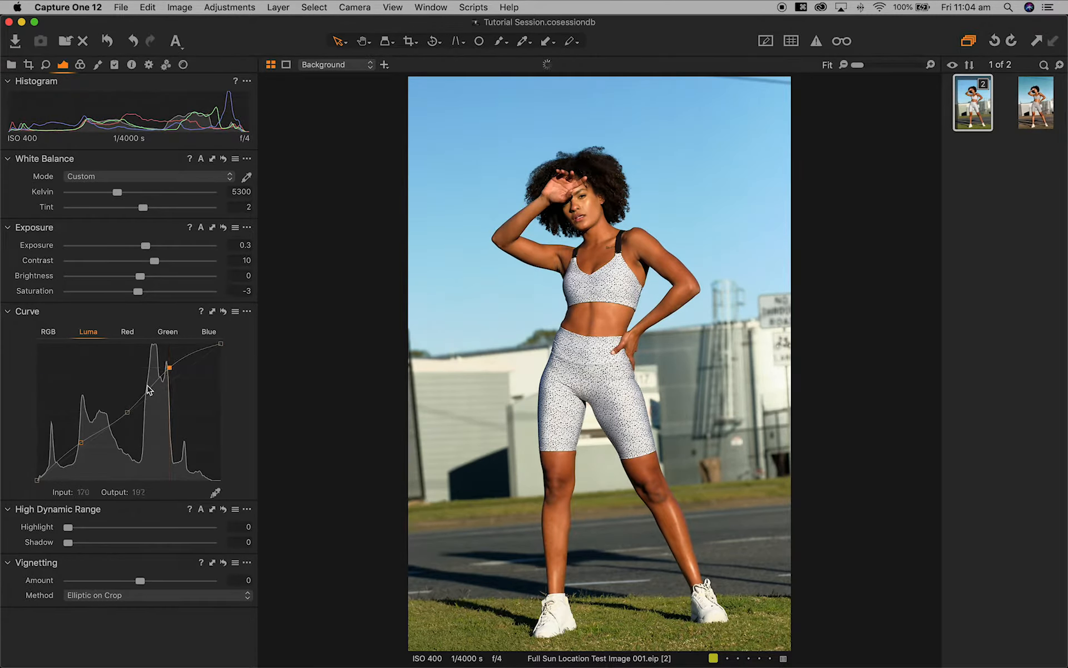
{"action": "left_click", "coordinate": [127, 411]}
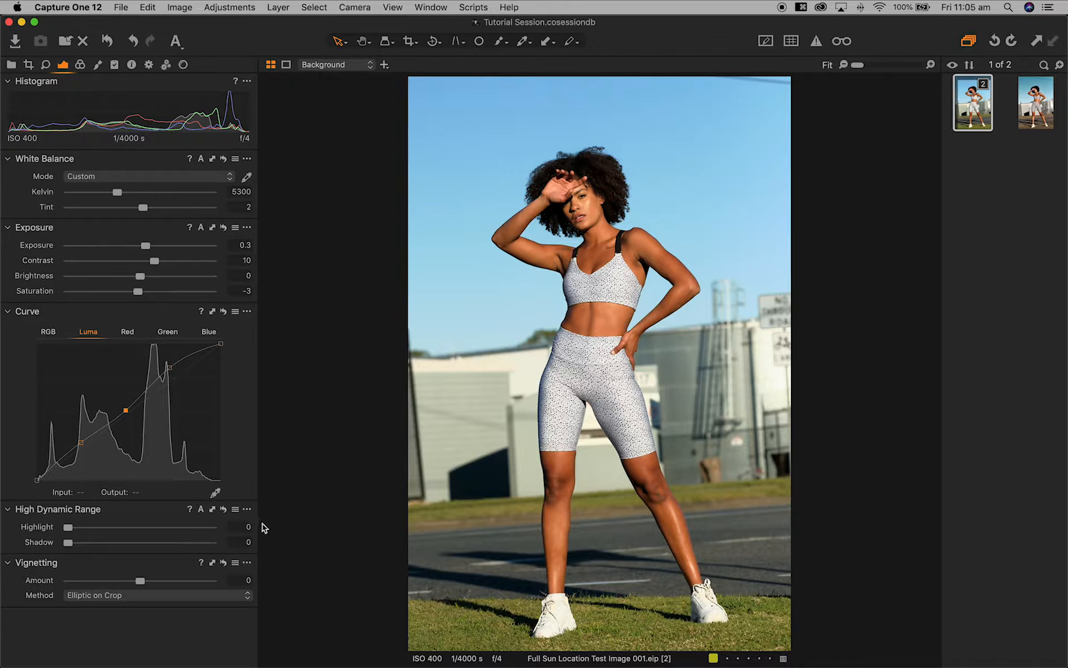
Step: Set the High Dynamic Range highlight recovery to 15 and the shadow recovery to 10
{"action": "left_click", "coordinate": [240, 527]}
{"action": "type", "text": "15"}
{"action": "key", "text": "Tab"}
{"action": "type", "text": "15"}
{"action": "key", "text": "Tab"}
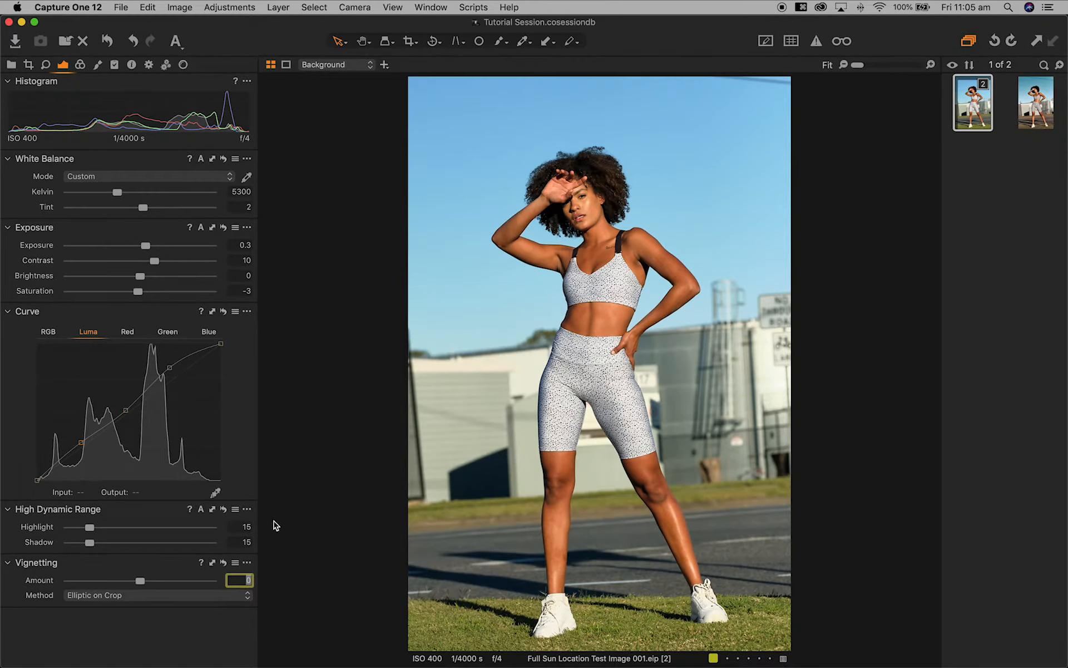
{"action": "left_click", "coordinate": [248, 526]}
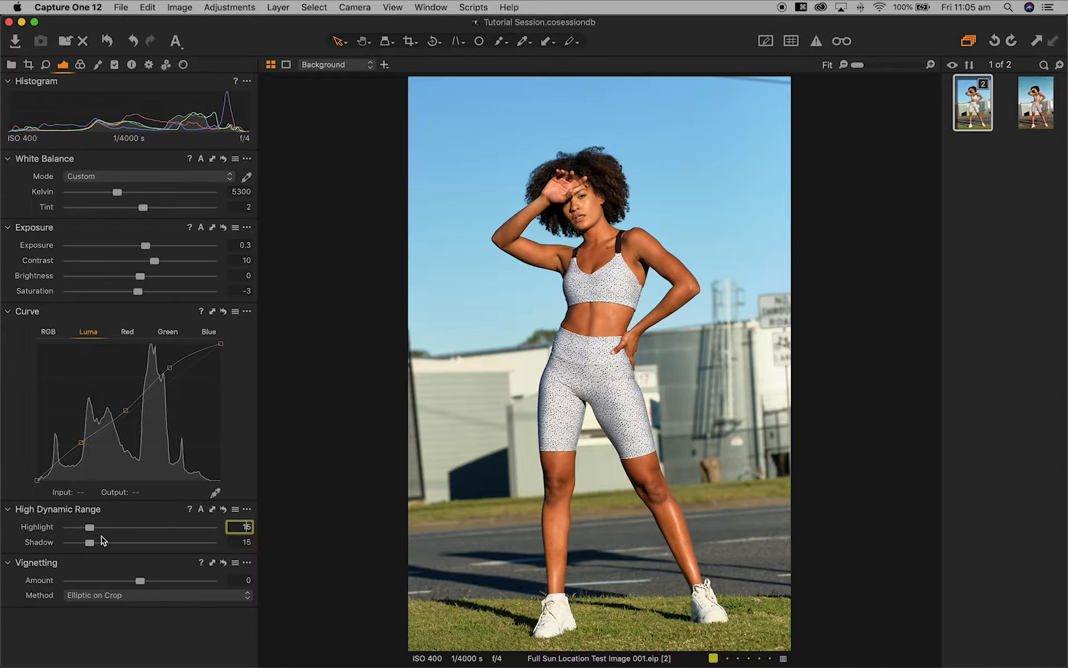
{"action": "mouse_move", "coordinate": [93, 533]}
{"action": "left_mouse_down"}
{"action": "mouse_move", "coordinate": [82, 531]}
{"action": "mouse_move", "coordinate": [132, 529]}
{"action": "mouse_move", "coordinate": [45, 544]}
{"action": "mouse_move", "coordinate": [99, 544]}
{"action": "mouse_move", "coordinate": [84, 545]}
{"action": "left_mouse_up"}
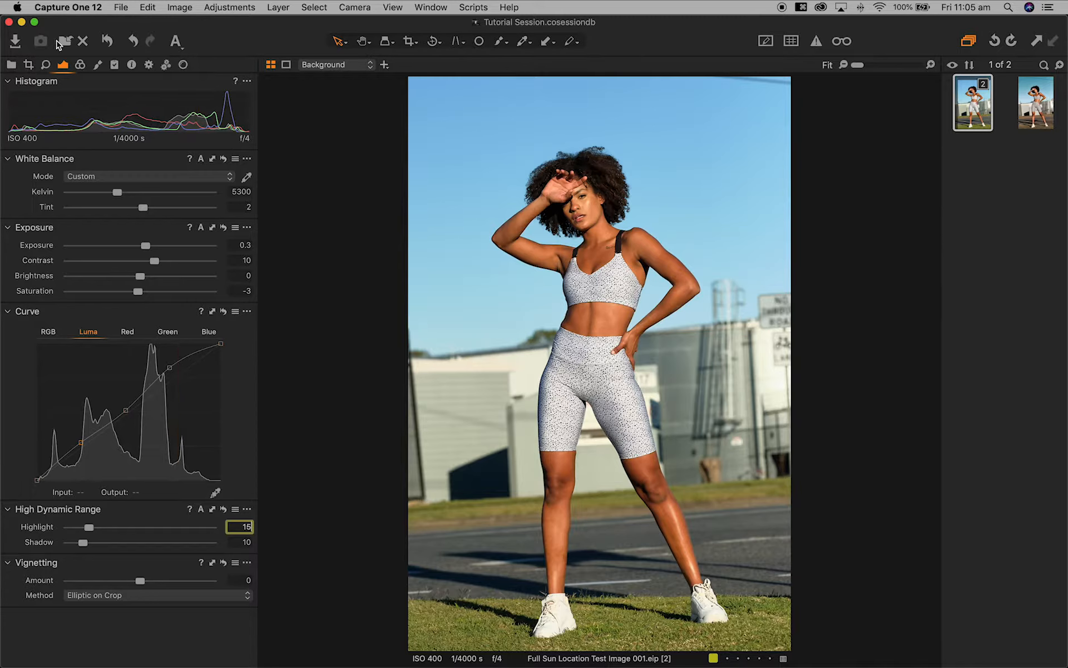
Step: Add a midtone point to the red curve and raise it slightly, to input 125 and output 129
{"action": "left_click", "coordinate": [128, 332]}
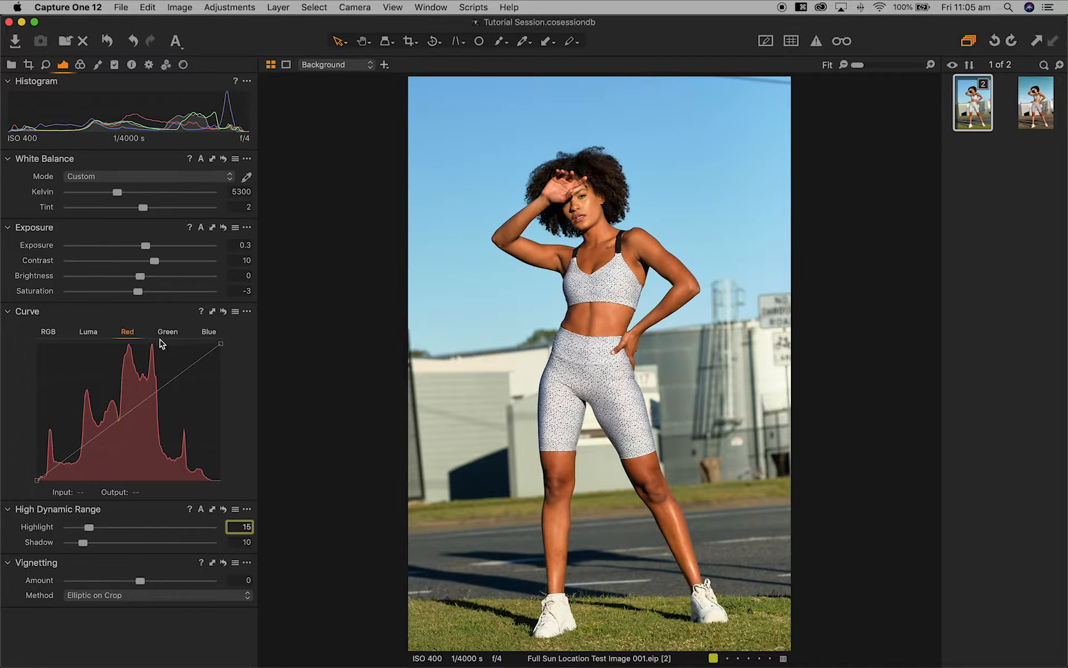
{"action": "left_click", "coordinate": [127, 411]}
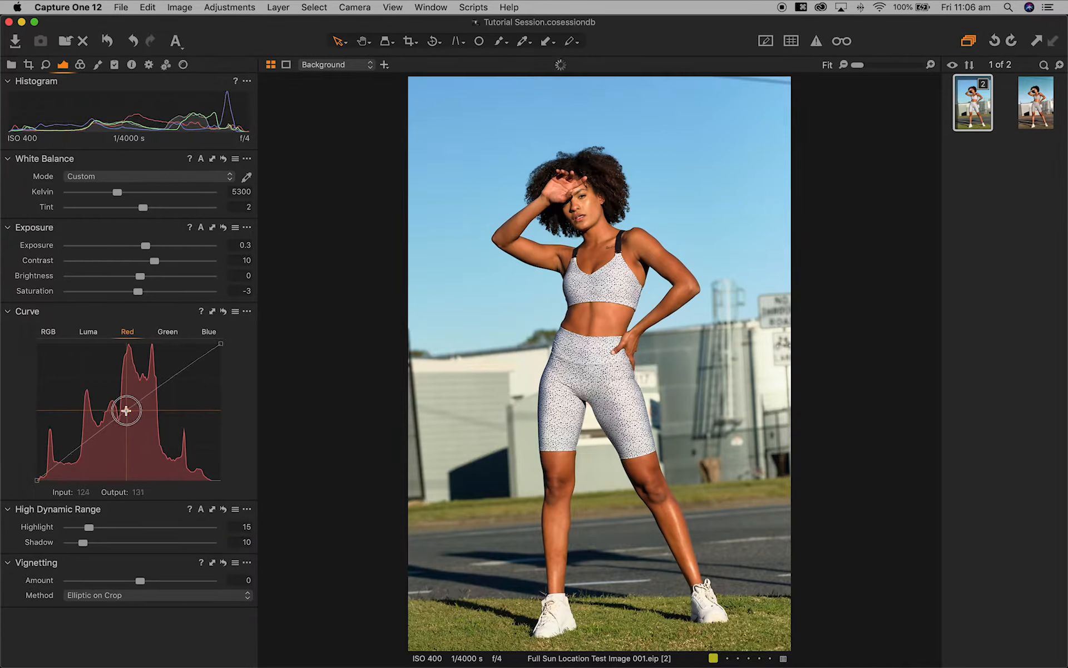
{"action": "left_click_drag", "start_coordinate": [126, 410], "coordinate": [126, 412]}
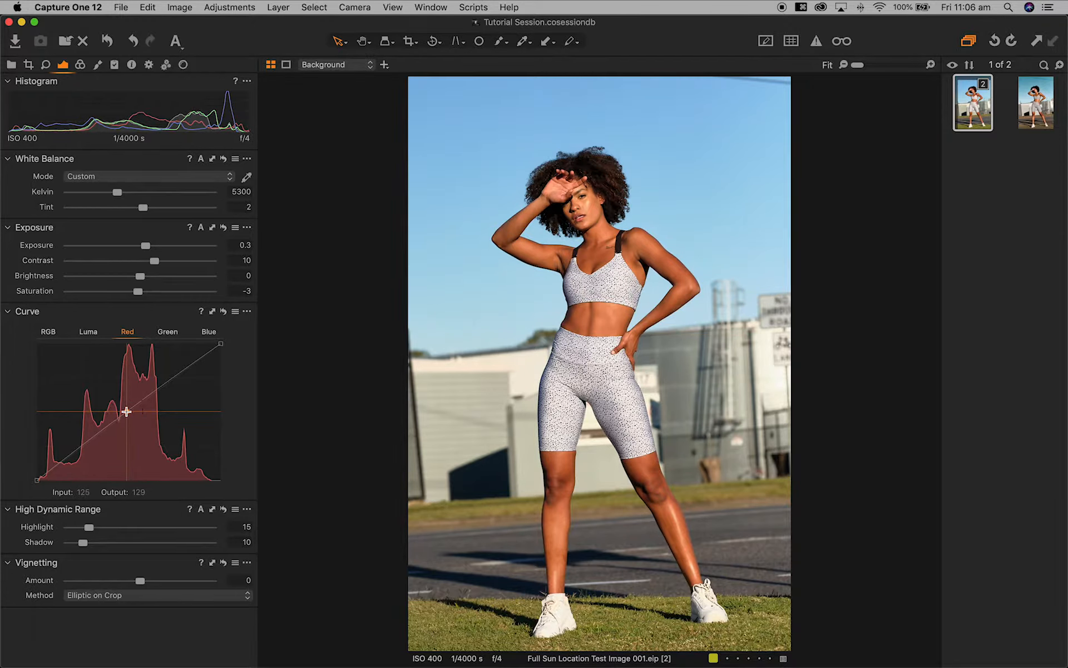
Step: Nudge the red curve's midtone point to input 126, output 129
{"action": "left_click_drag", "start_coordinate": [128, 413], "coordinate": [129, 413]}
{"action": "left_click", "coordinate": [128, 413]}
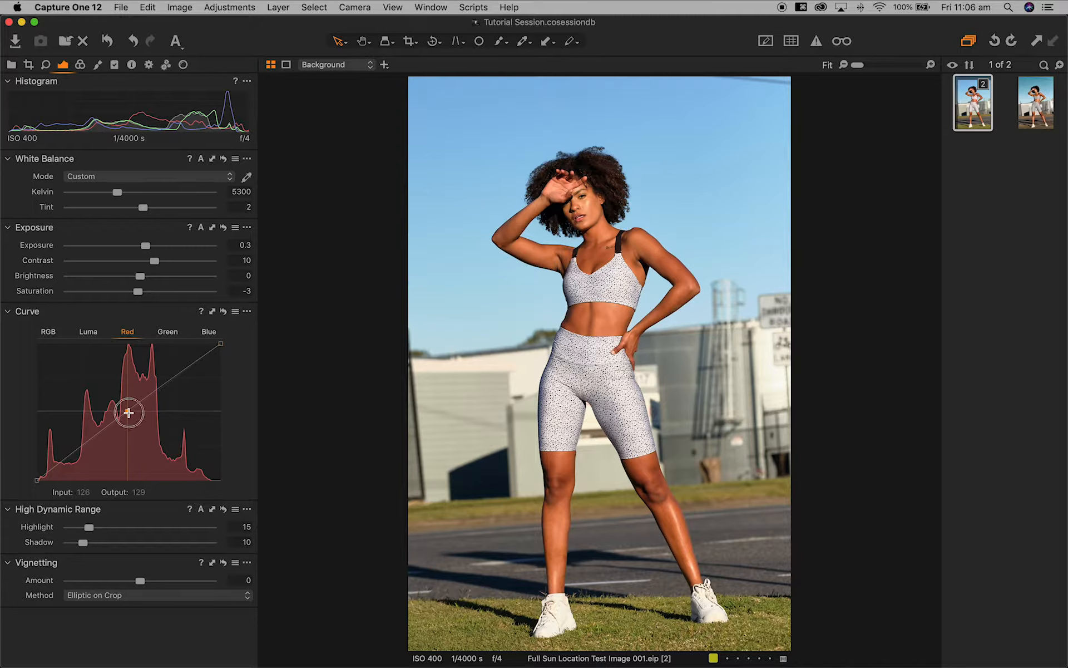
Step: Add a midtone point to the blue curve at about input 130, output 128, and fine-tune its position in tiny increments
{"action": "left_click", "coordinate": [209, 332]}
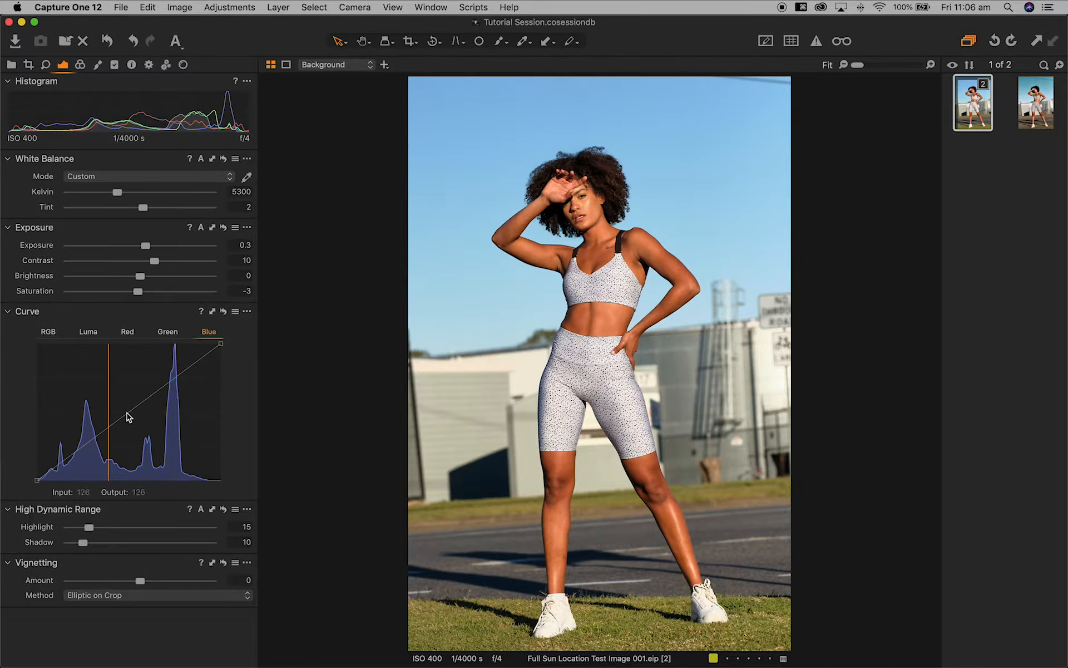
{"action": "left_click_drag", "start_coordinate": [131, 410], "coordinate": [131, 412]}
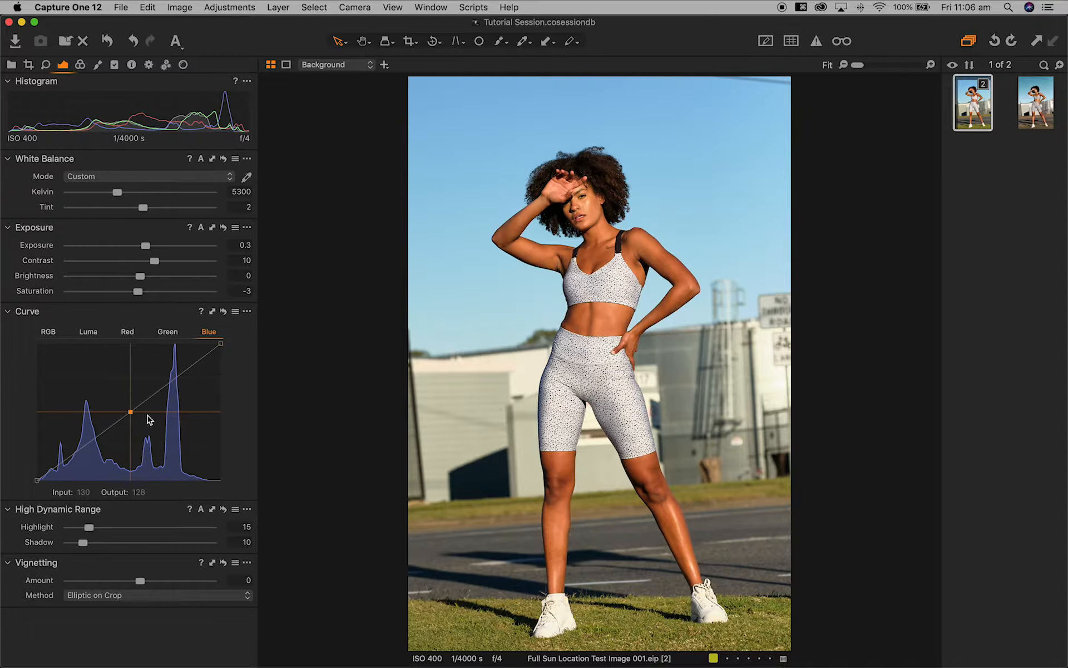
{"action": "key", "text": "super+z"}
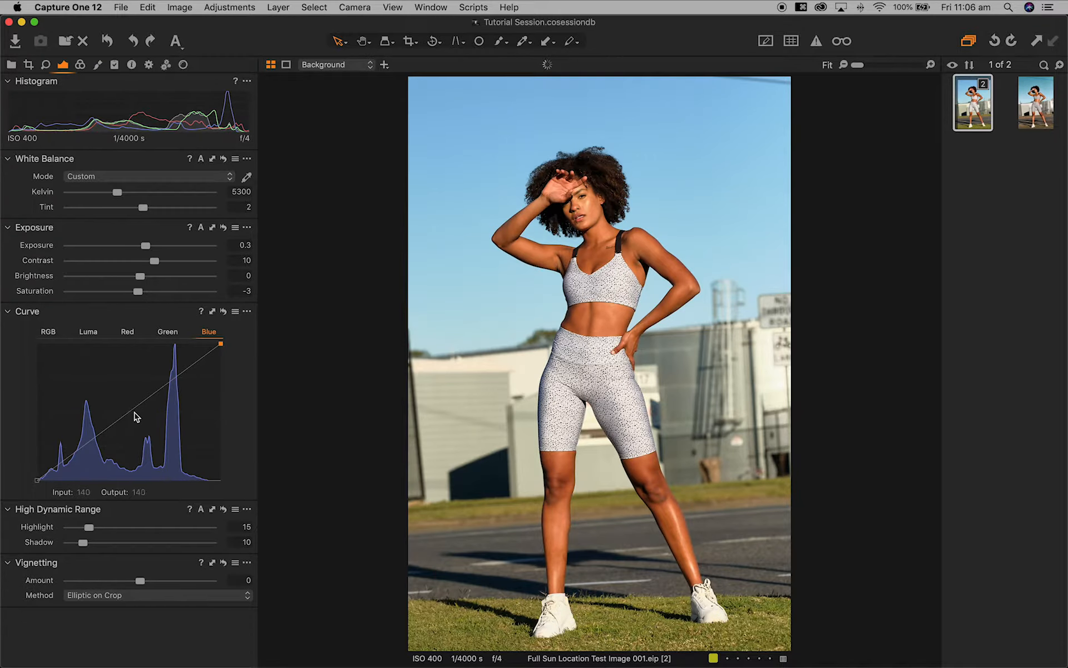
{"action": "left_click_drag", "start_coordinate": [130, 412], "coordinate": [131, 412]}
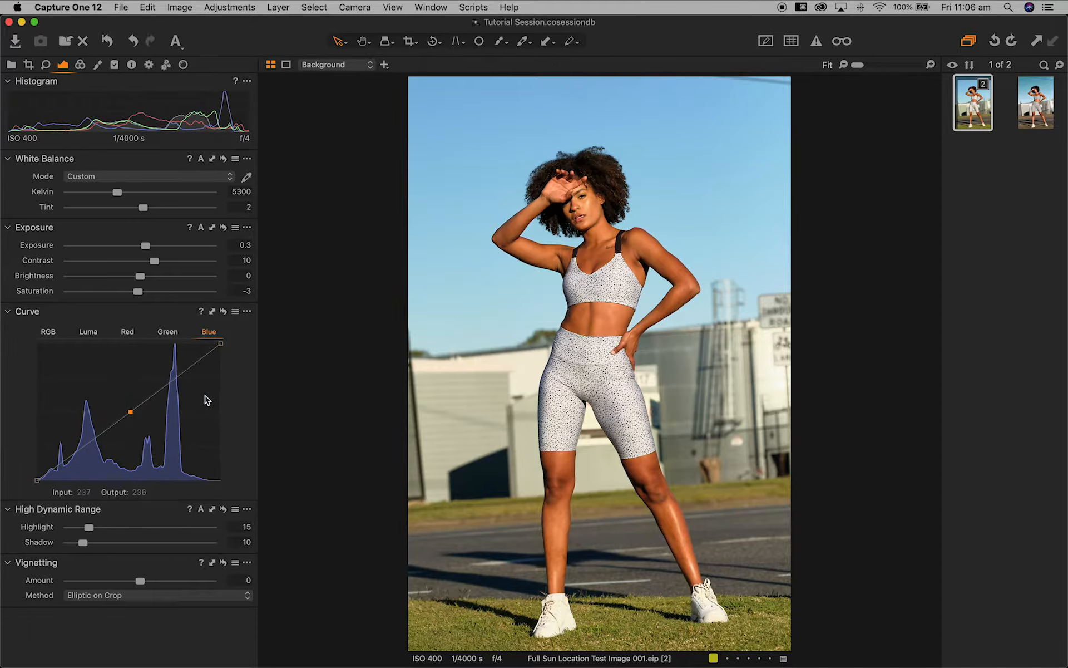
{"action": "key", "text": "Up"}
{"action": "key", "text": "Down"}
{"action": "key", "text": "Left"}
{"action": "key", "text": "Right"}
{"action": "key", "text": "Down"}
Step: Warm the shadows in the 3-way Color Balance by shifting their hue to orange and adding a slight amount of saturation
{"action": "left_click", "coordinate": [80, 65]}
{"action": "left_click", "coordinate": [40, 101]}
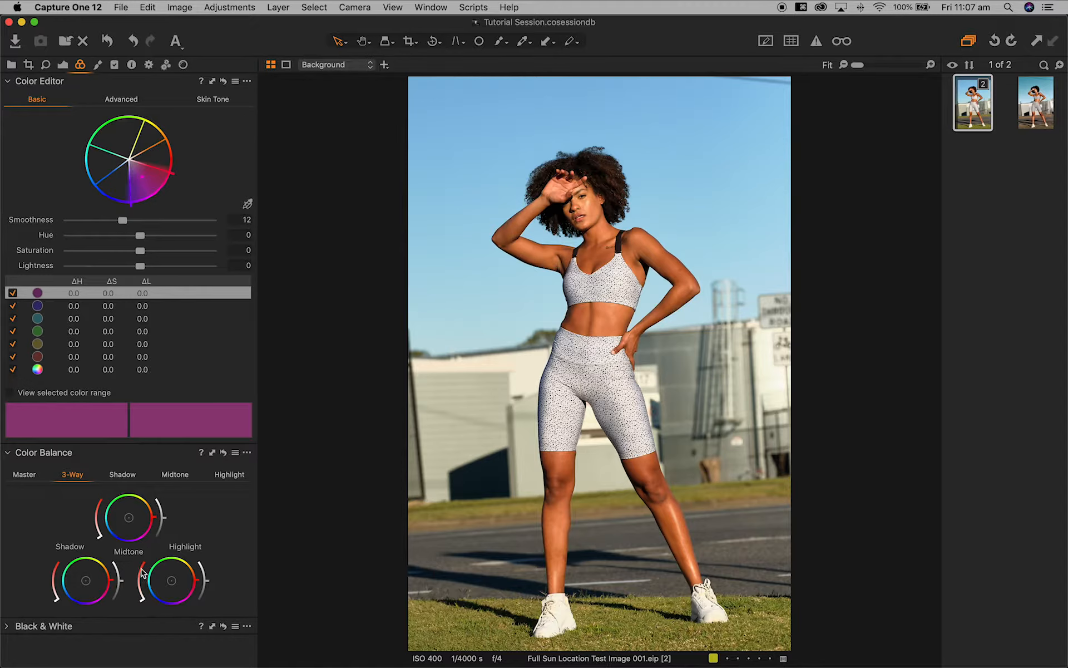
{"action": "left_click_drag", "start_coordinate": [109, 578], "coordinate": [119, 564]}
{"action": "left_click_drag", "start_coordinate": [55, 599], "coordinate": [49, 595]}
{"action": "left_click_drag", "start_coordinate": [108, 568], "coordinate": [112, 564]}
{"action": "left_click_drag", "start_coordinate": [54, 598], "coordinate": [24, 606]}
{"action": "left_click_drag", "start_coordinate": [113, 570], "coordinate": [116, 568]}
Step: Sample the grass colour in the advanced Color Editor, widen its range further into green and preview the selected colour range
{"action": "left_click", "coordinate": [122, 100]}
{"action": "left_click", "coordinate": [46, 103]}
{"action": "left_click", "coordinate": [128, 100]}
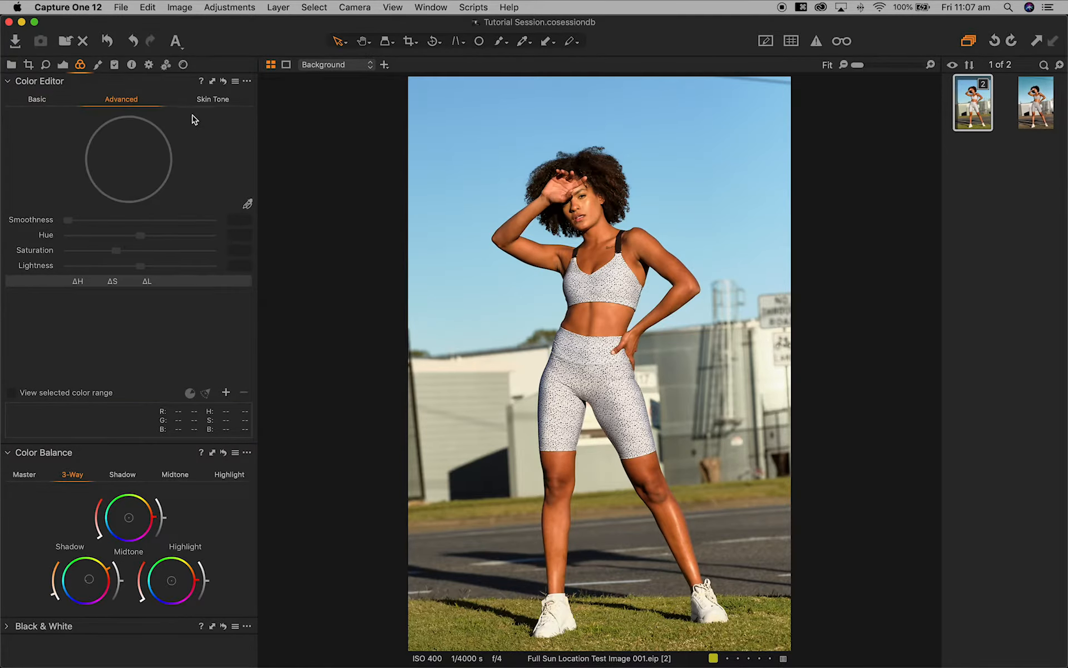
{"action": "left_click", "coordinate": [248, 205]}
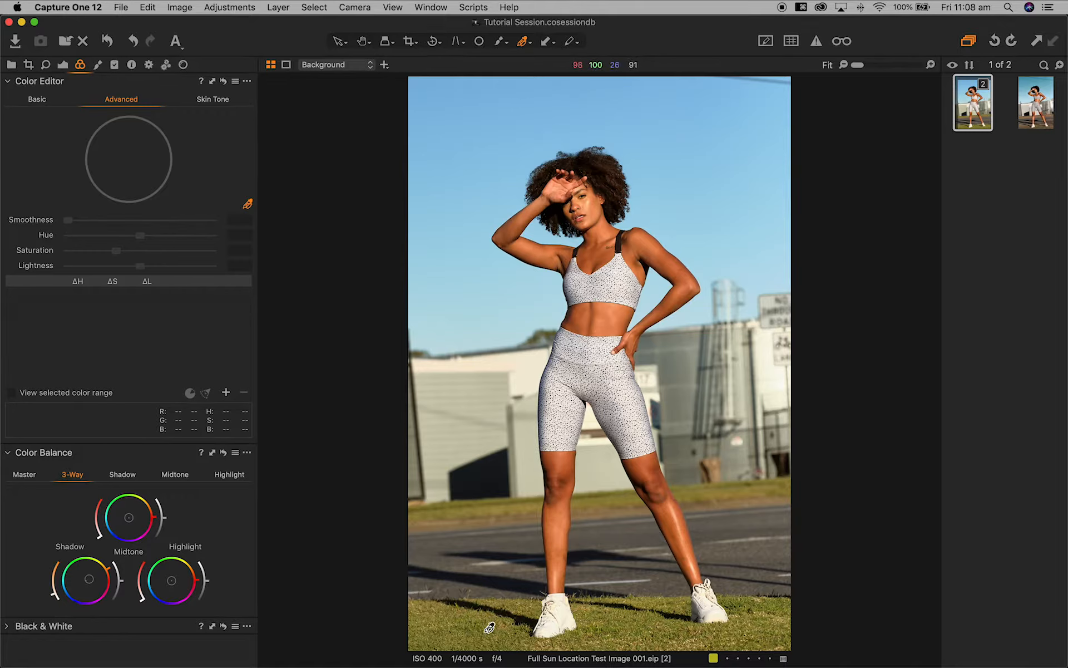
{"action": "left_click", "coordinate": [488, 627]}
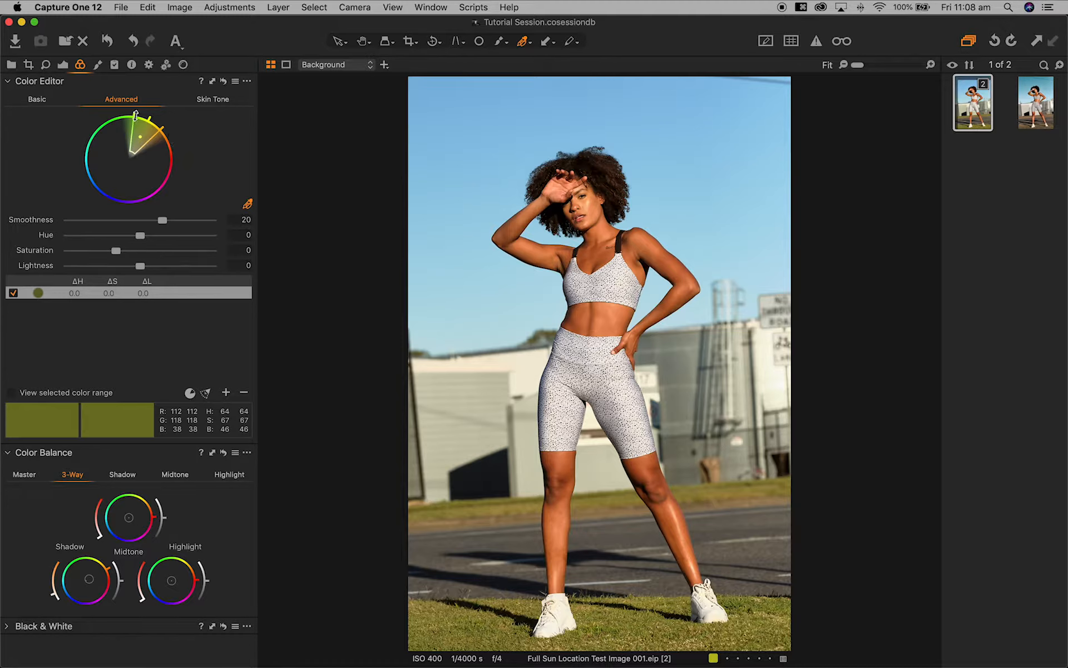
{"action": "left_click_drag", "start_coordinate": [136, 113], "coordinate": [123, 114]}
{"action": "left_click_drag", "start_coordinate": [156, 125], "coordinate": [131, 138]}
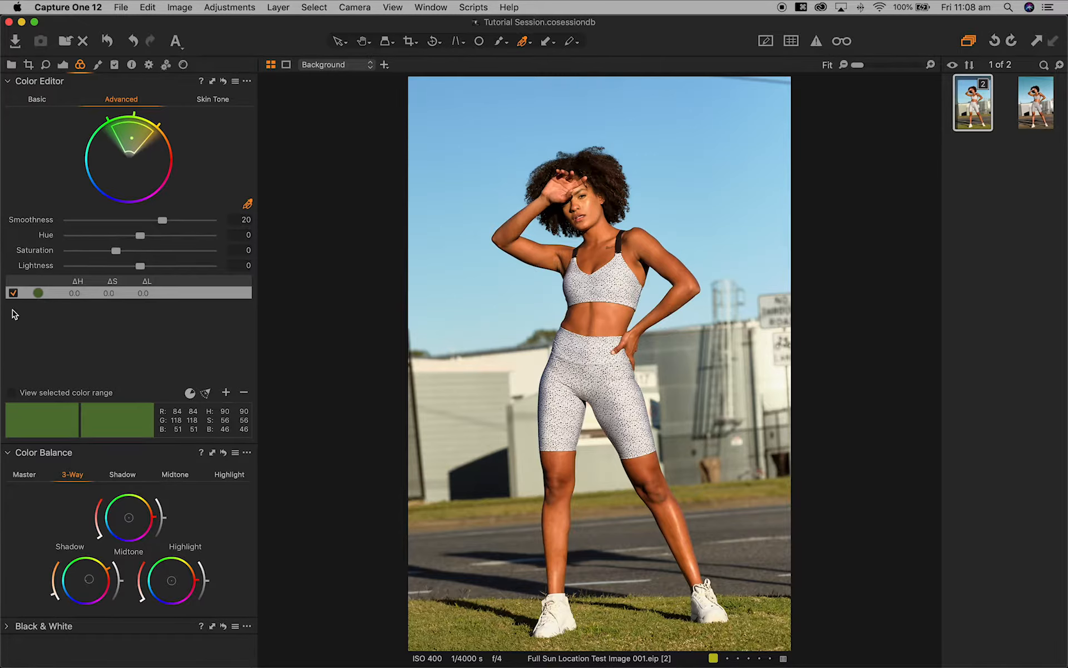
{"action": "left_click", "coordinate": [12, 393]}
{"action": "left_click", "coordinate": [12, 393]}
Step: Test the grass colour's hue at the extremes of -30 and 30, and set it to -20
{"action": "left_click_drag", "start_coordinate": [91, 240], "coordinate": [23, 241]}
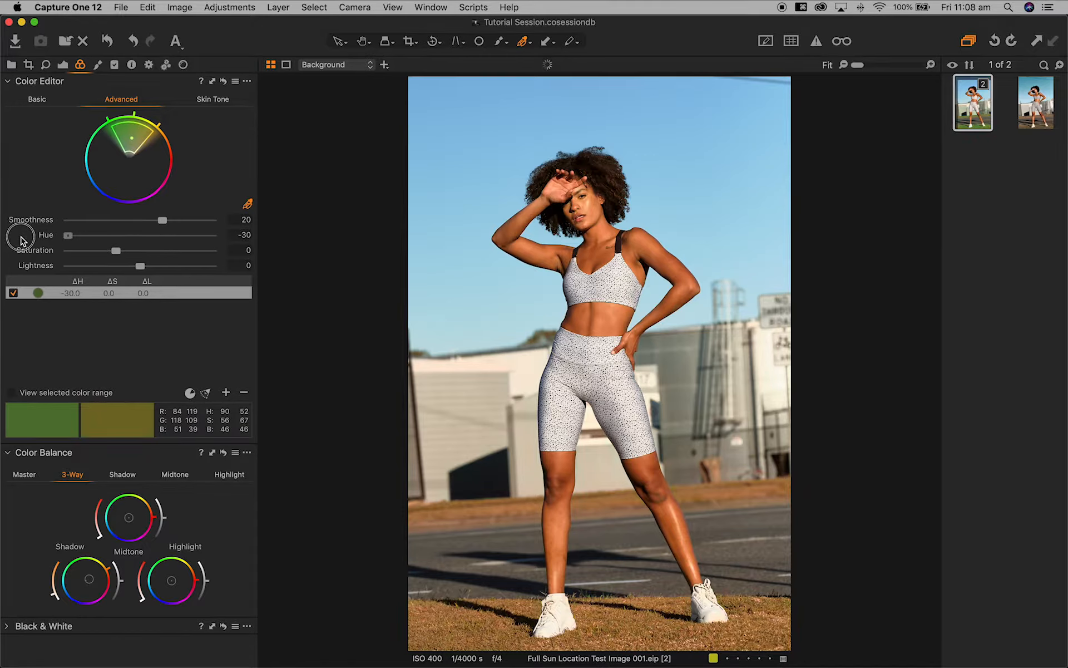
{"action": "left_click_drag", "start_coordinate": [211, 236], "coordinate": [250, 233]}
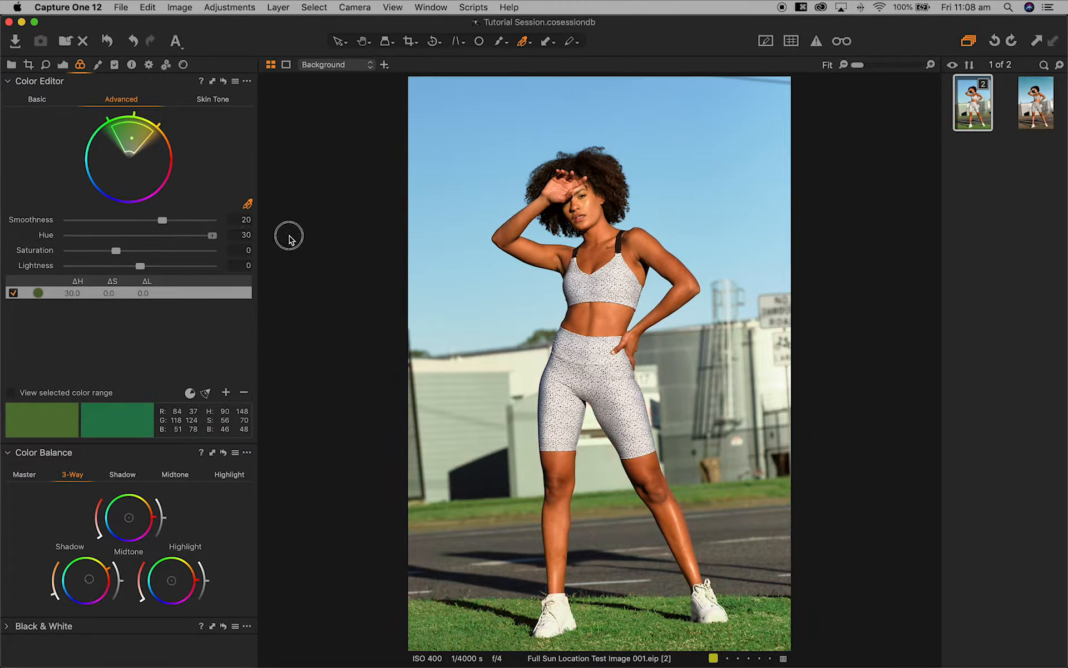
{"action": "left_click_drag", "start_coordinate": [203, 235], "coordinate": [96, 240]}
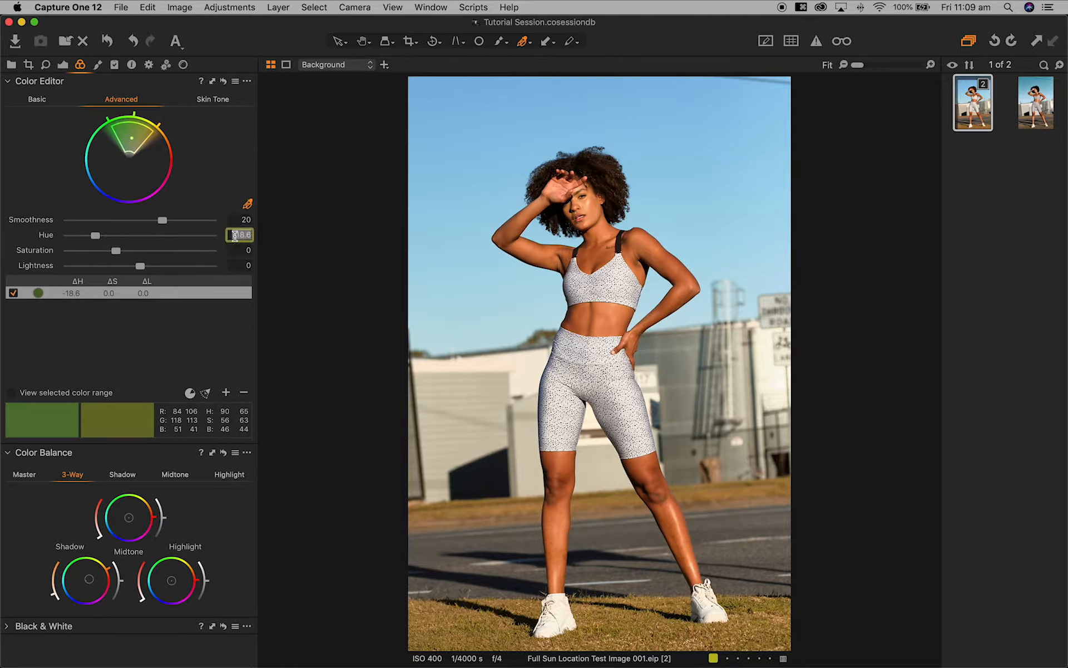
{"action": "type", "text": "-20"}
{"action": "key", "text": "Return"}
Step: Set the grass colour's saturation to -35 and its lightness to -15
{"action": "left_click", "coordinate": [244, 250]}
{"action": "type", "text": "-35"}
{"action": "key", "text": "Return"}
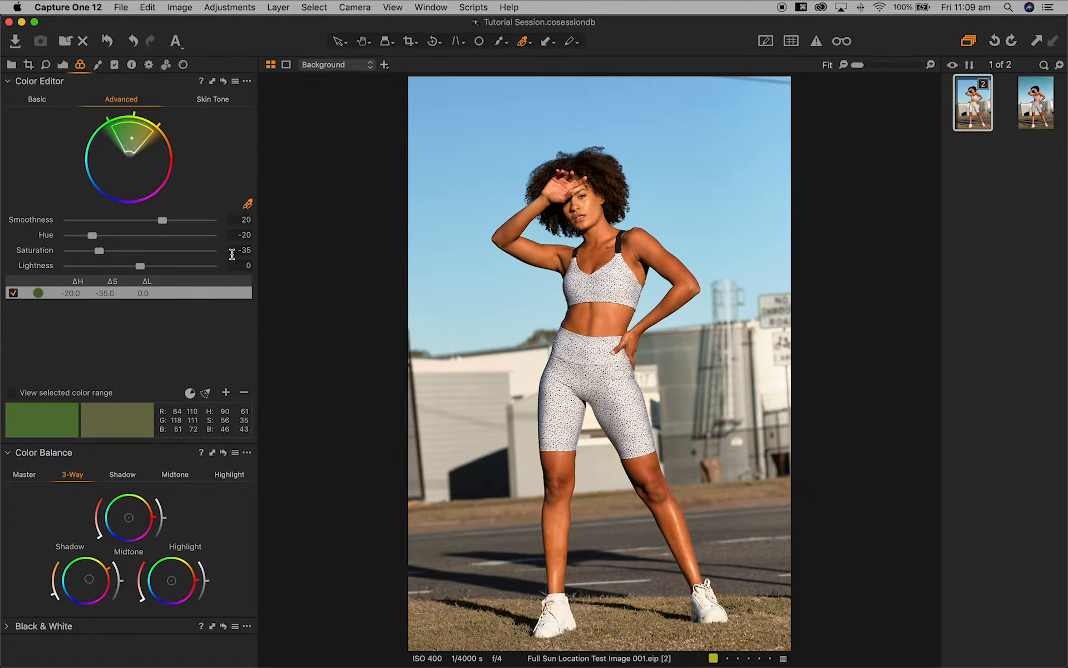
{"action": "left_click", "coordinate": [244, 265]}
{"action": "type", "text": "-15"}
{"action": "key", "text": "Return"}
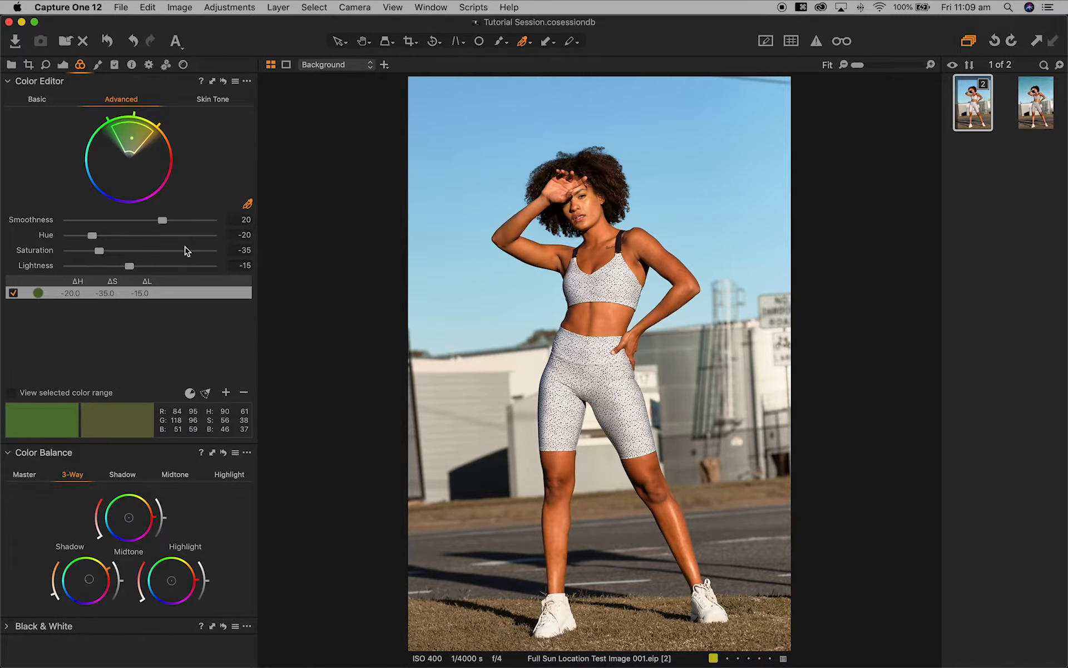
Step: Compare the photo with and without the grass colour adjustment
{"action": "left_click", "coordinate": [14, 294]}
{"action": "left_click", "coordinate": [14, 293]}
{"action": "left_click", "coordinate": [13, 294]}
{"action": "left_click", "coordinate": [13, 293]}
{"action": "left_click", "coordinate": [13, 293]}
{"action": "left_click", "coordinate": [14, 293]}
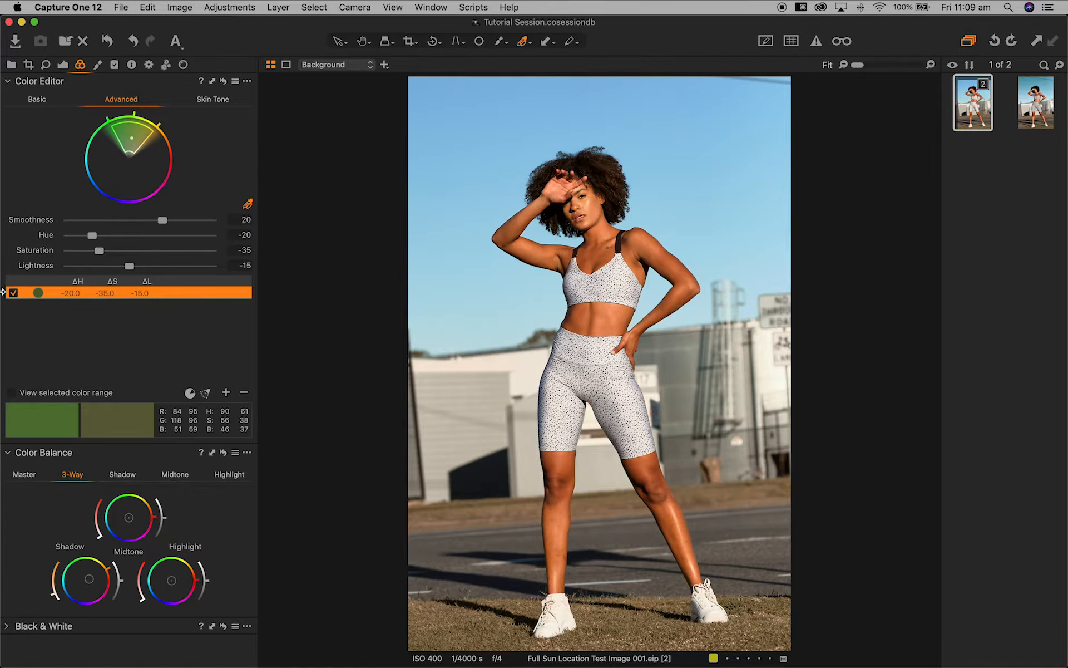
{"action": "left_click", "coordinate": [14, 294]}
{"action": "left_click", "coordinate": [14, 294]}
{"action": "left_click", "coordinate": [11, 295]}
{"action": "left_click", "coordinate": [12, 295]}
Step: Sample the blue sky as a second colour, extend its range and preview the selected colour range
{"action": "left_click", "coordinate": [736, 104]}
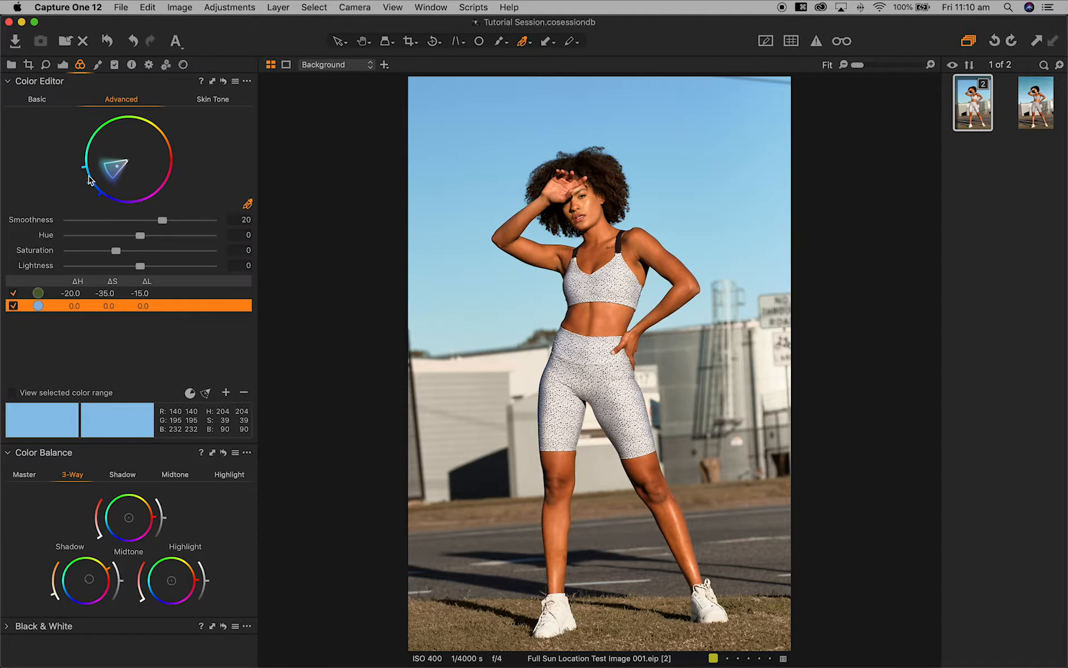
{"action": "left_click_drag", "start_coordinate": [129, 161], "coordinate": [107, 197]}
{"action": "left_click", "coordinate": [12, 393]}
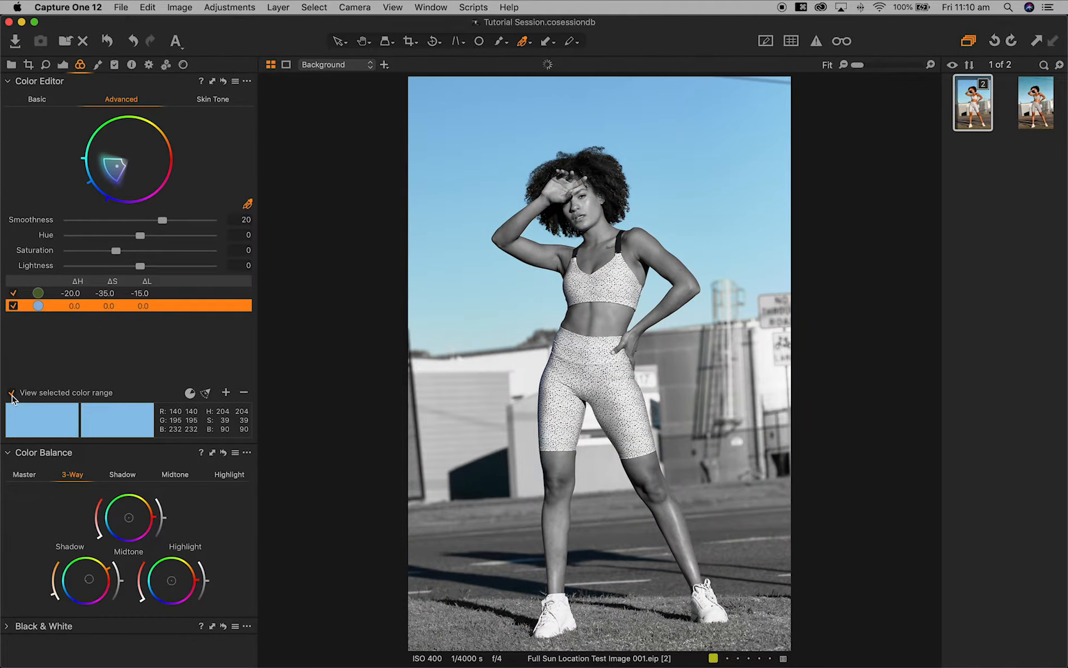
{"action": "left_click", "coordinate": [12, 393]}
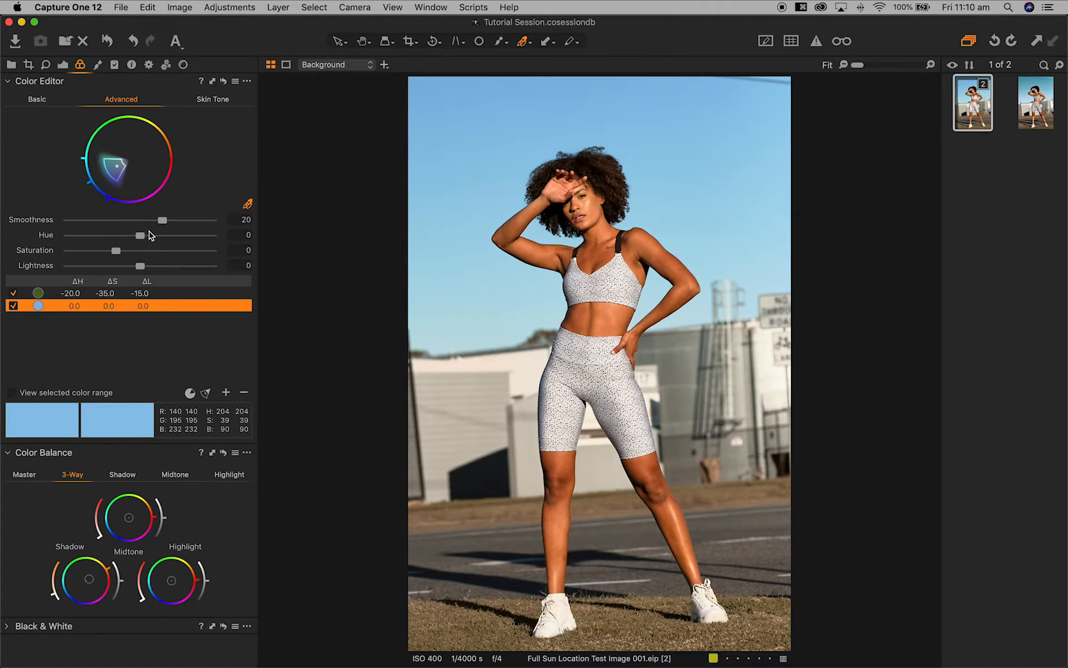
Step: Set the sky colour's hue to -20
{"action": "left_click", "coordinate": [242, 236]}
{"action": "type", "text": "-20"}
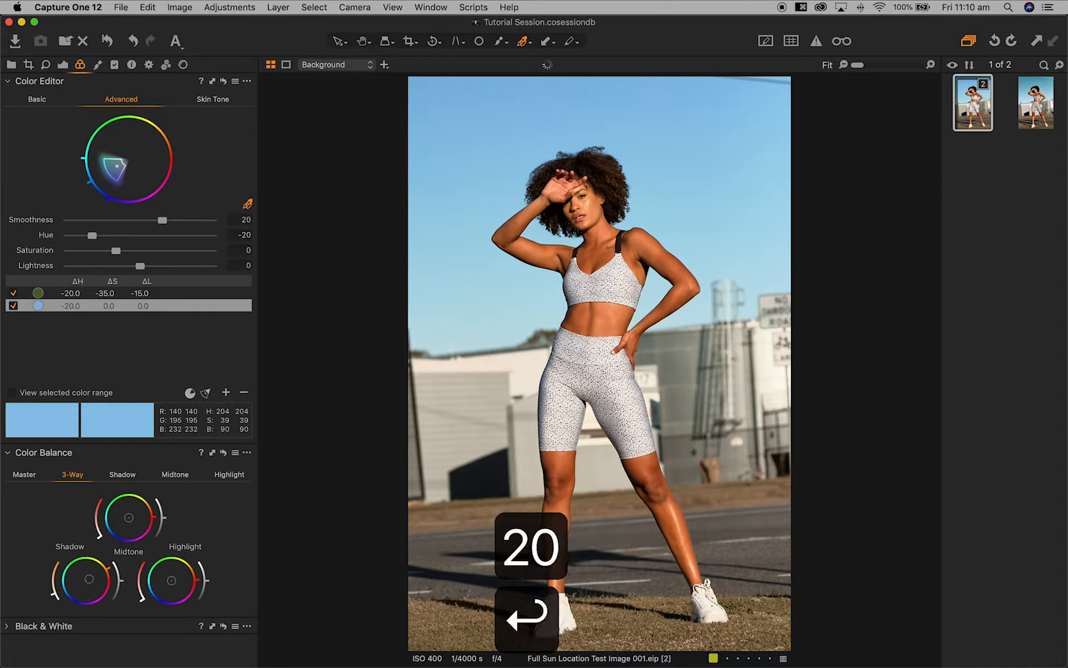
{"action": "key", "text": "Return"}
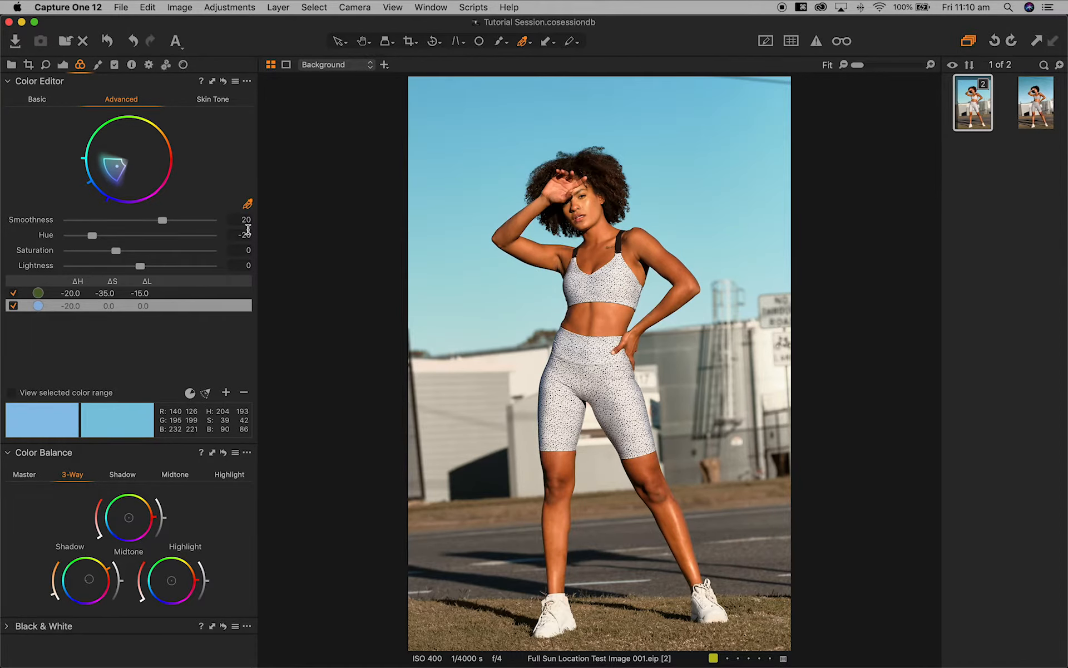
Step: Set the sky colour's lightness to -50 and compare the photo with and without the sky adjustment
{"action": "left_click", "coordinate": [238, 263]}
{"action": "left_click_drag", "start_coordinate": [140, 266], "coordinate": [108, 269]}
{"action": "left_click", "coordinate": [246, 266]}
{"action": "type", "text": "-50"}
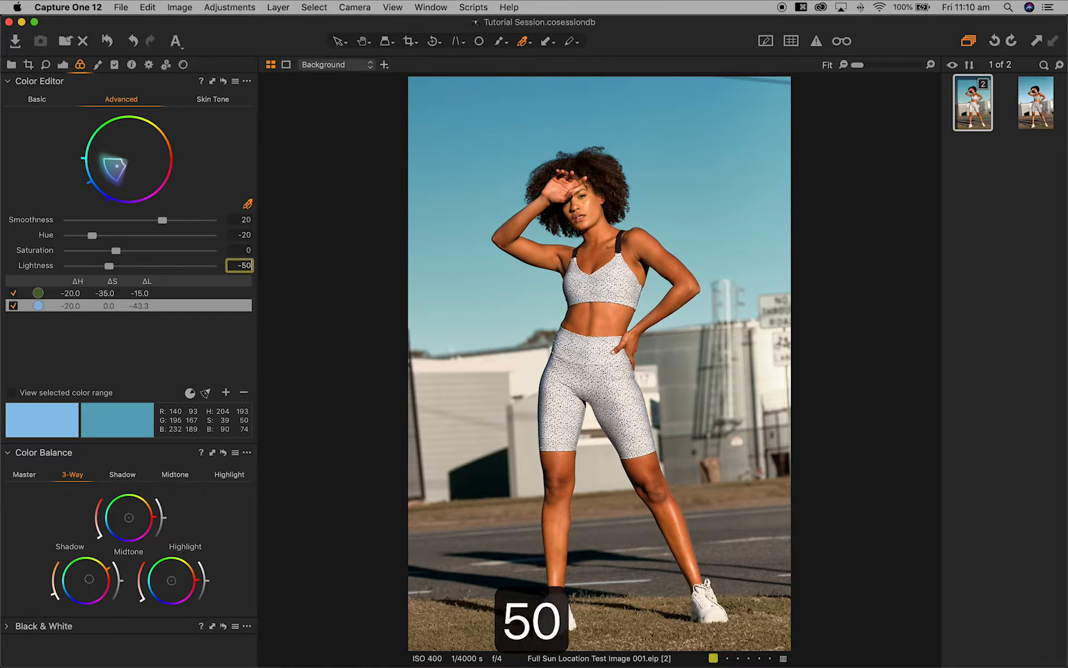
{"action": "key", "text": "Return"}
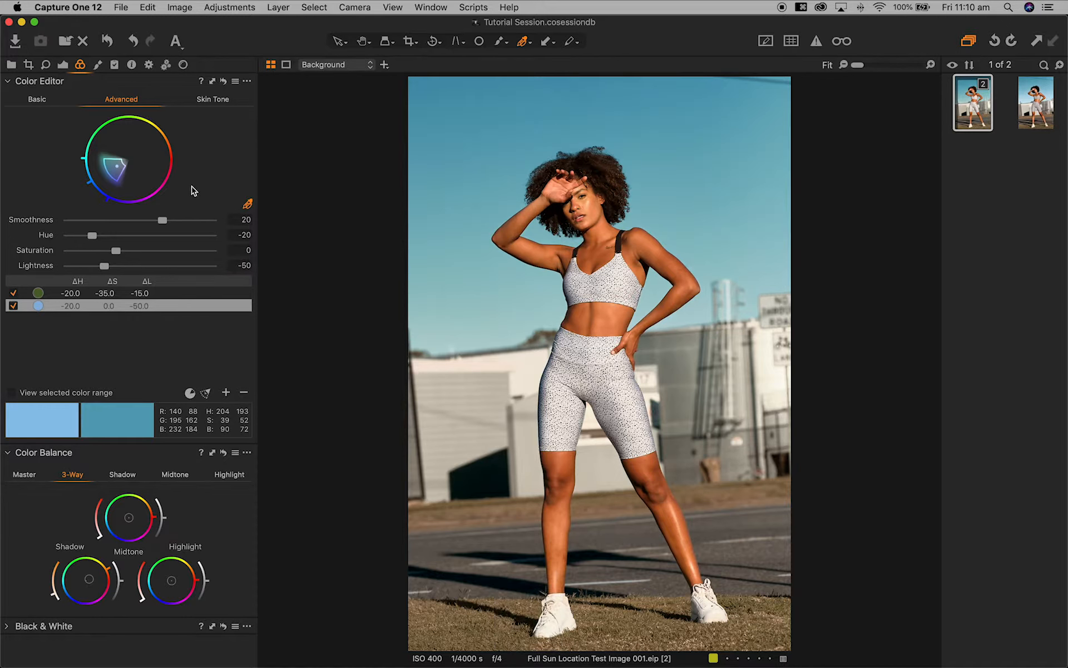
{"action": "left_click", "coordinate": [14, 306]}
{"action": "left_click", "coordinate": [13, 306]}
{"action": "left_click", "coordinate": [13, 306]}
{"action": "left_click", "coordinate": [14, 306]}
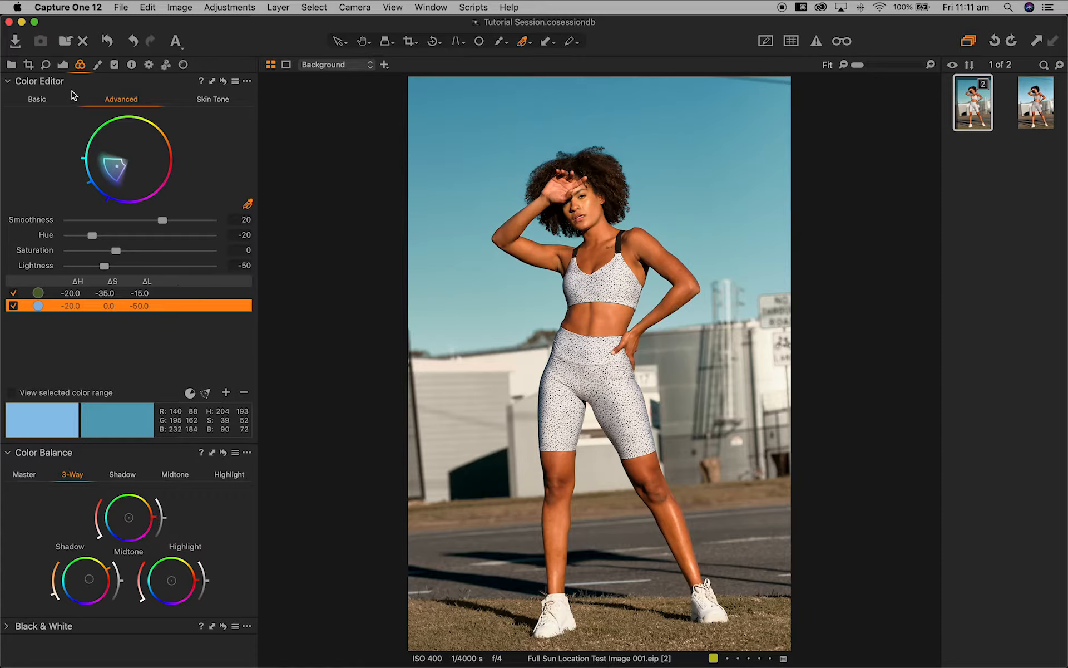
Step: Brighten the luma curve by pulling in the white endpoint, raising the midtone point and lifting the highlight point to input 176, output 220
{"action": "left_click", "coordinate": [63, 65]}
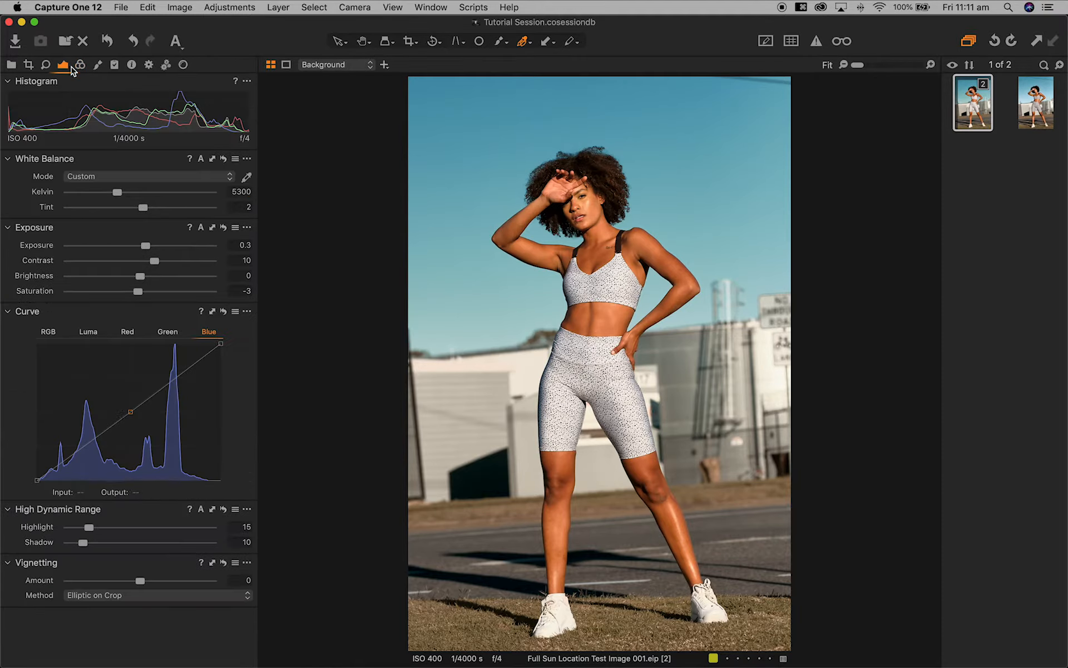
{"action": "left_click", "coordinate": [88, 332]}
{"action": "left_click_drag", "start_coordinate": [221, 344], "coordinate": [210, 340]}
{"action": "left_click_drag", "start_coordinate": [126, 410], "coordinate": [128, 407]}
{"action": "left_click_drag", "start_coordinate": [172, 368], "coordinate": [169, 365]}
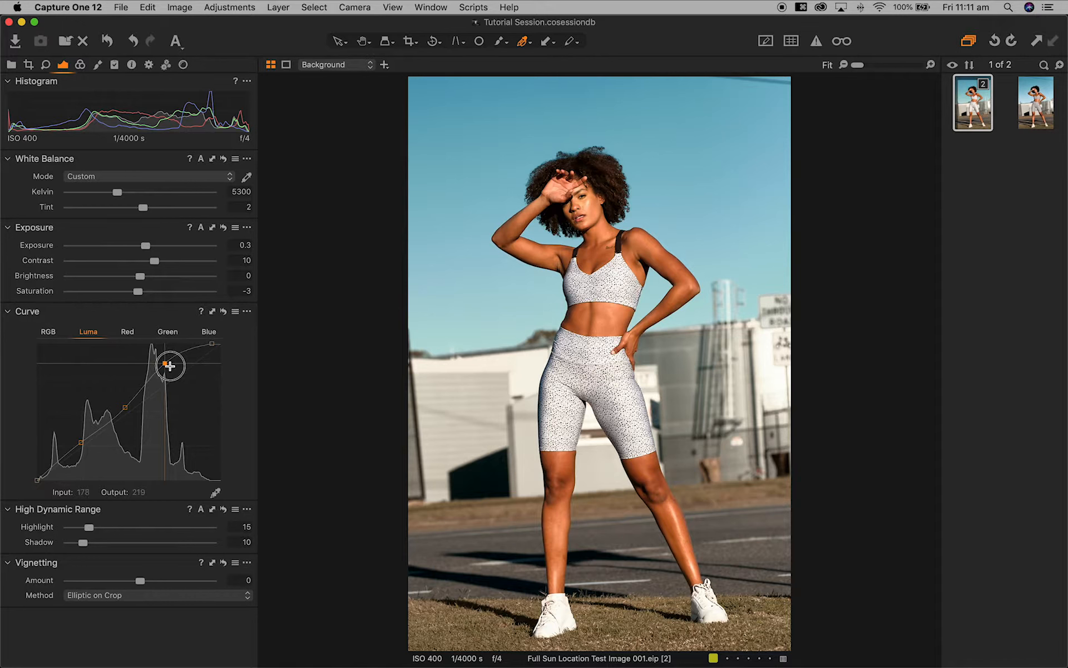
{"action": "left_click_drag", "start_coordinate": [170, 365], "coordinate": [165, 363]}
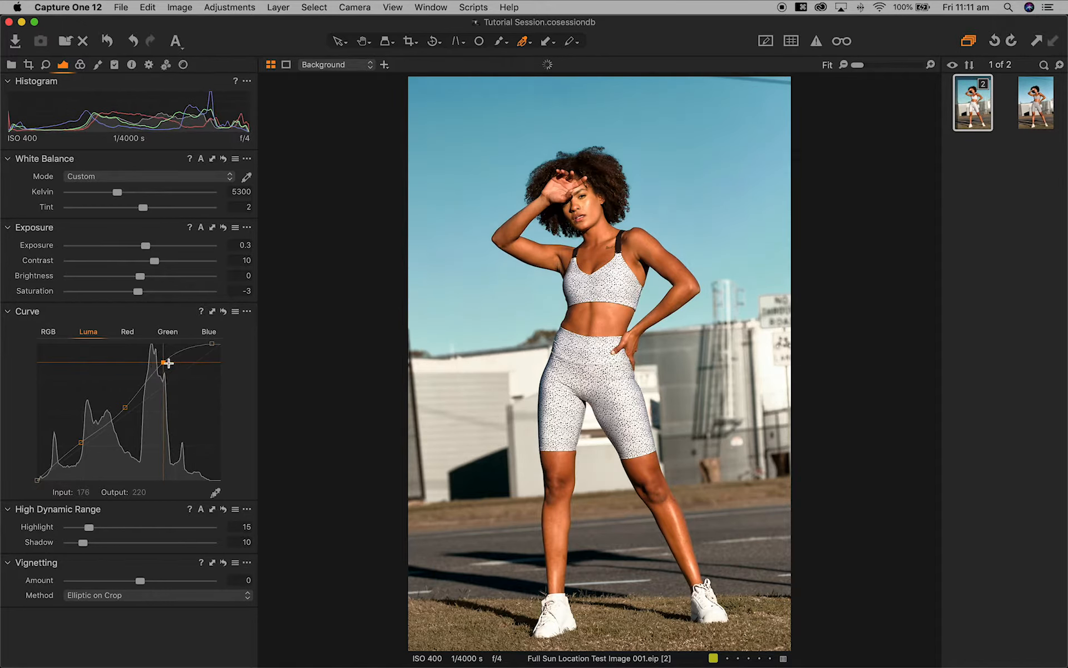
Step: Lower the luma curve's shadow point to input 61, output 68, and move the black endpoint slightly inward to deepen the blacks
{"action": "left_click", "coordinate": [125, 408]}
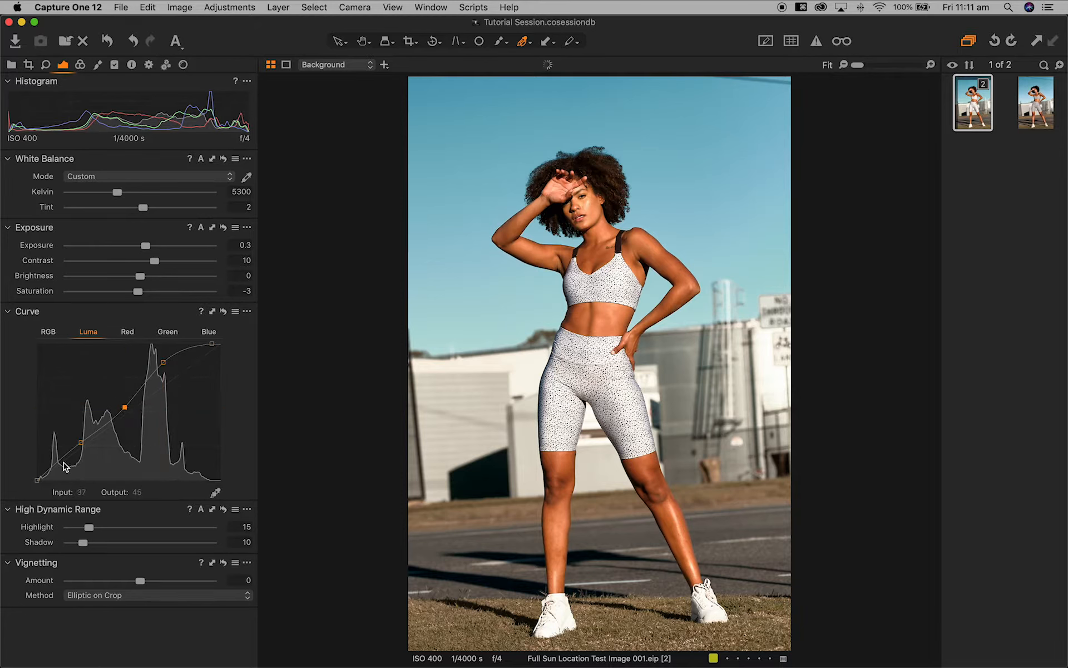
{"action": "left_click", "coordinate": [81, 445]}
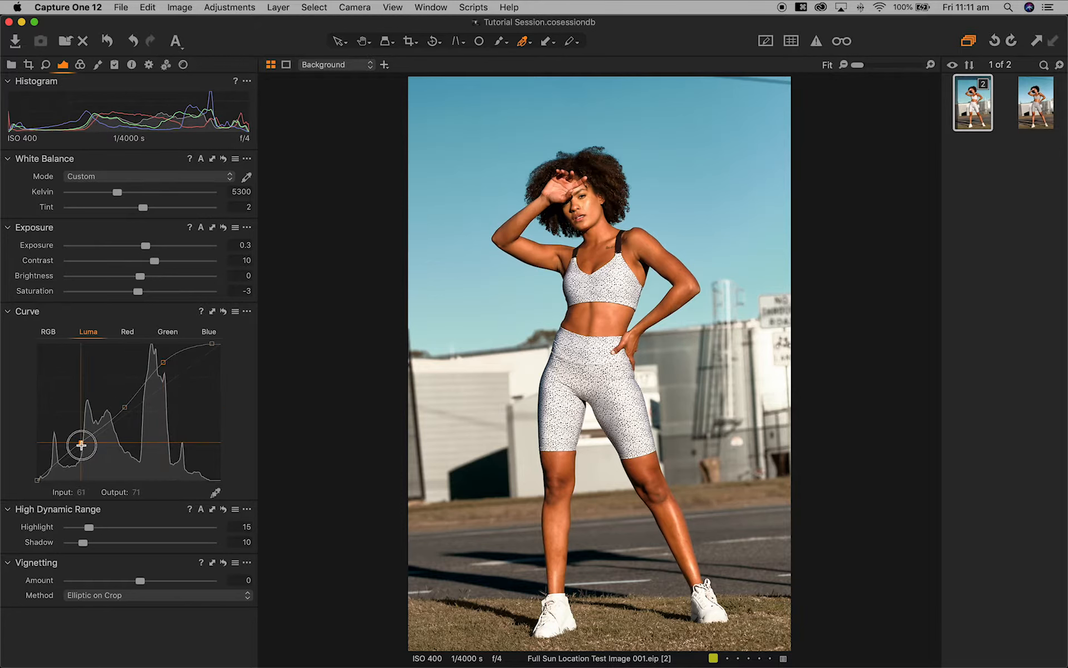
{"action": "left_click_drag", "start_coordinate": [81, 445], "coordinate": [81, 446]}
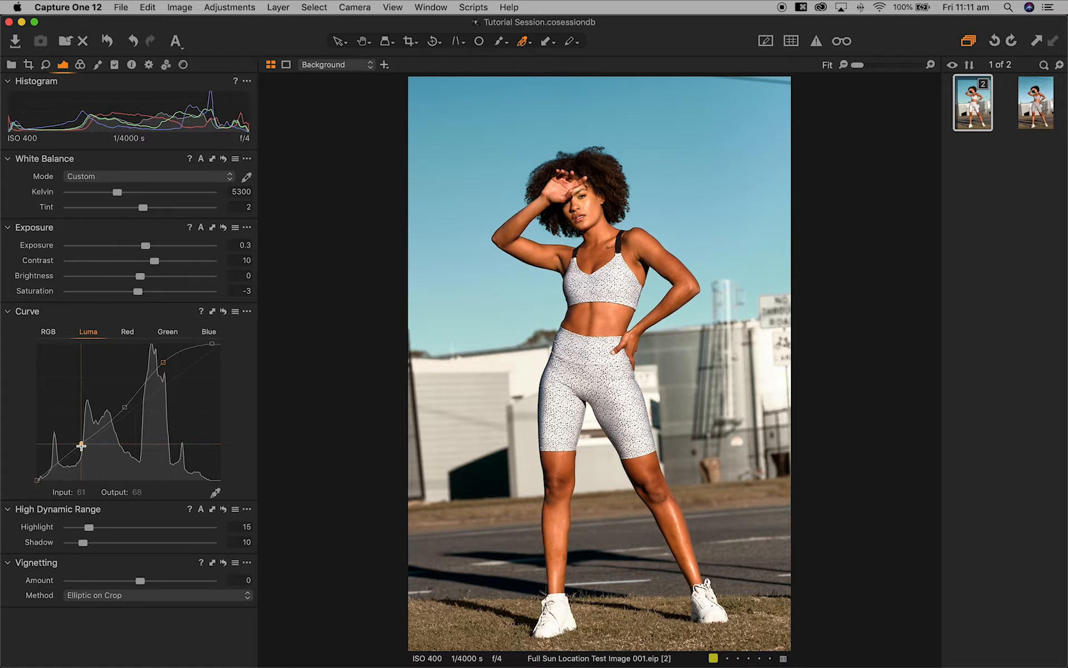
{"action": "left_click", "coordinate": [37, 481]}
{"action": "key", "text": "Right"}
{"action": "key", "text": "Right"}
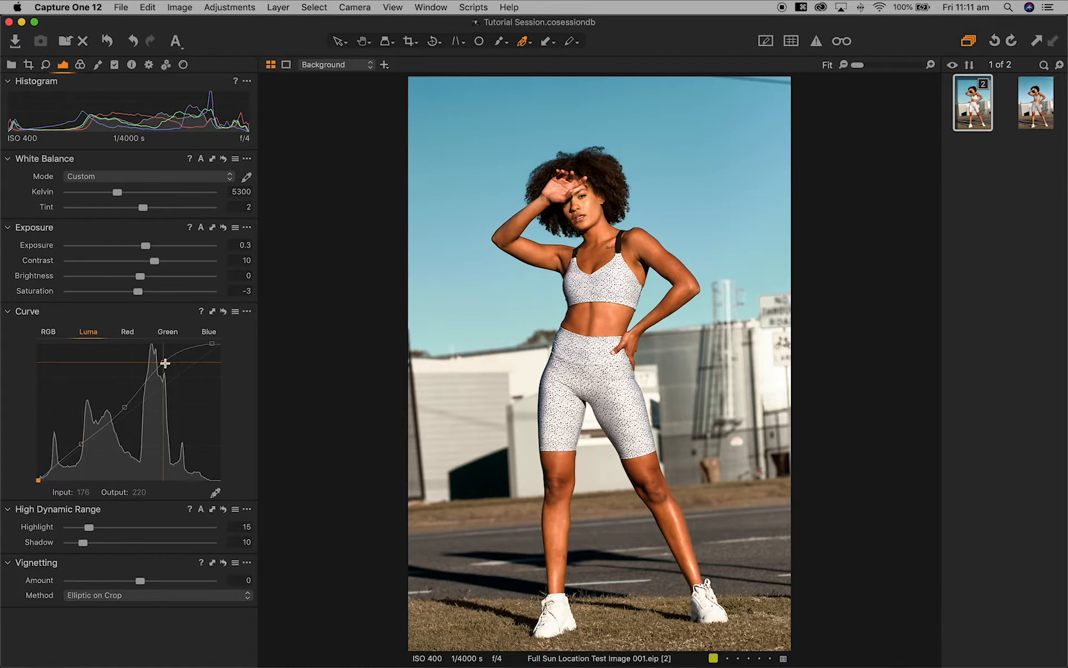
Step: Push the luma curve's highlight point up to an extreme and bring it back down to a moderate lift
{"action": "left_click_drag", "start_coordinate": [162, 364], "coordinate": [160, 351]}
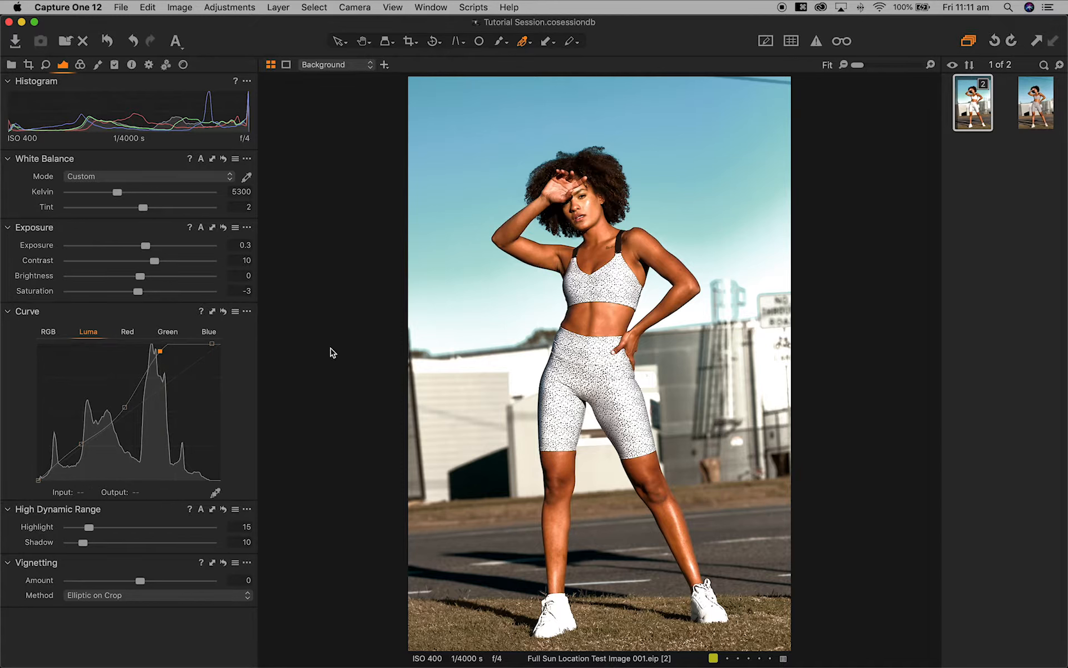
{"action": "left_click_drag", "start_coordinate": [160, 351], "coordinate": [166, 367]}
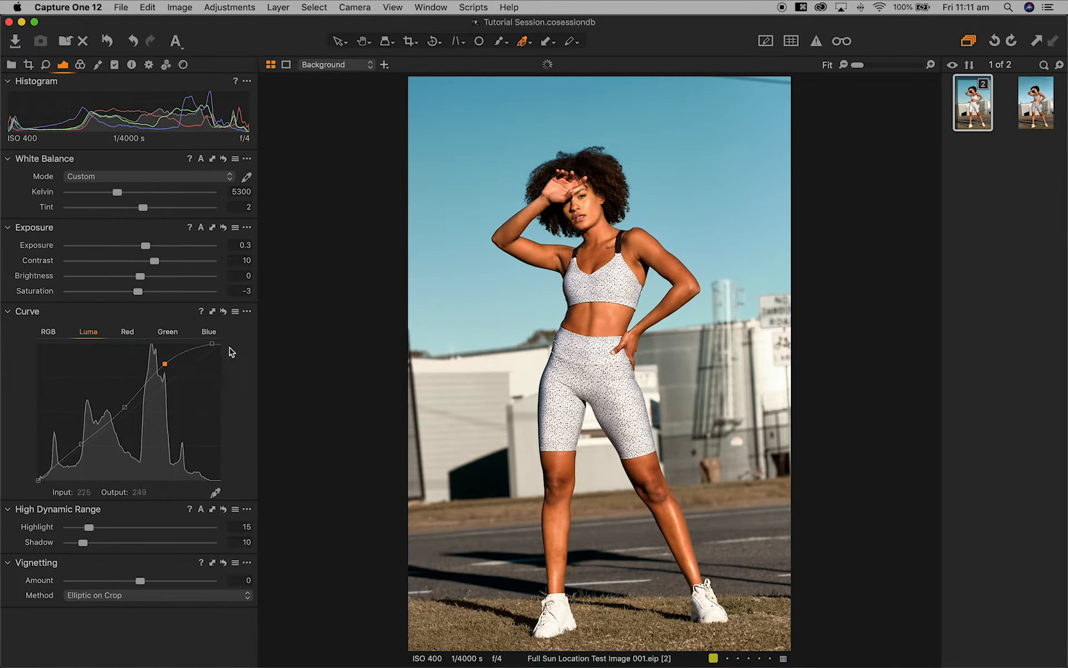
Step: Compare the edited raw photo with the finished JPG by switching between the two images
{"action": "left_click", "coordinate": [1046, 102]}
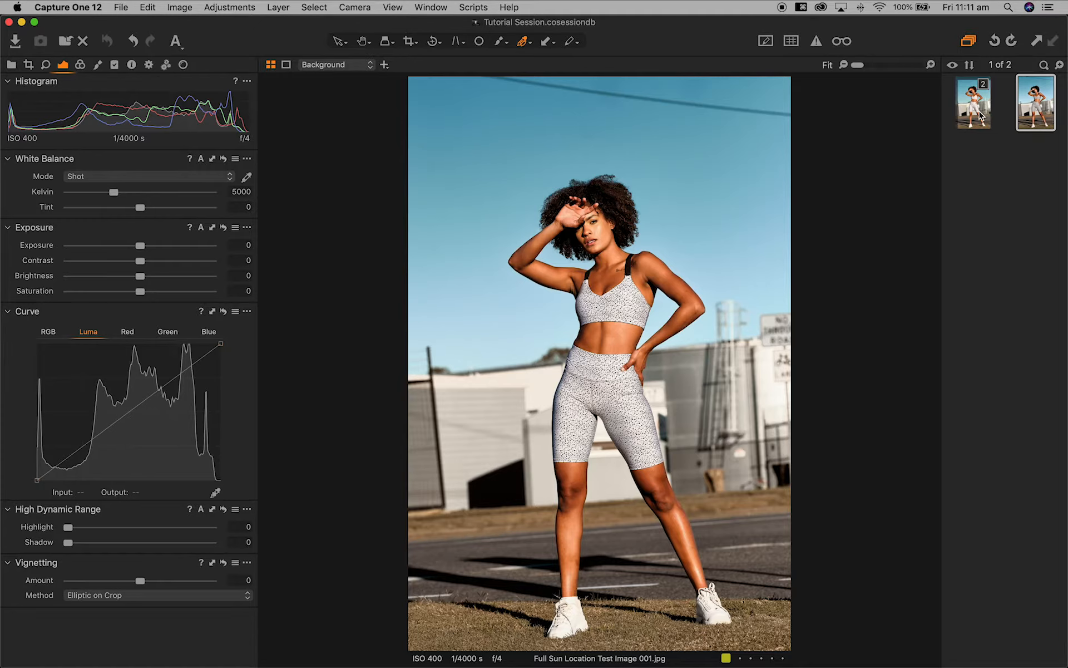
{"action": "left_click", "coordinate": [980, 115]}
{"action": "left_click", "coordinate": [1051, 99]}
{"action": "left_click", "coordinate": [984, 102]}
{"action": "left_click", "coordinate": [1038, 103]}
{"action": "left_click", "coordinate": [987, 110]}
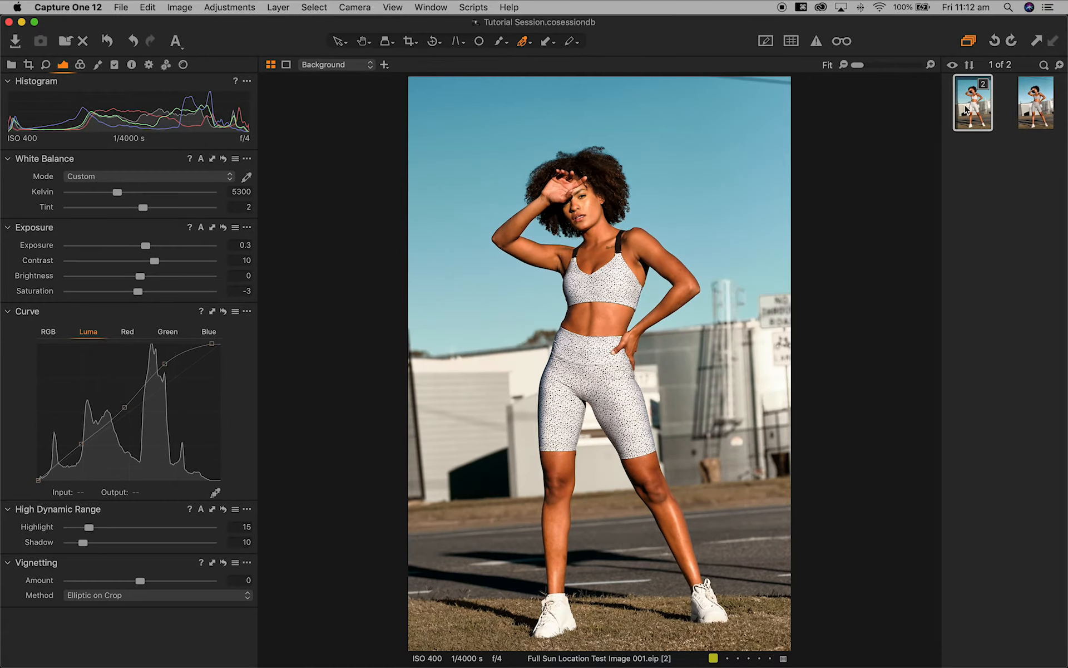
Step: Check the edited raw photo's tones against the finished JPG by alternating between the two images
{"action": "left_click", "coordinate": [1044, 104]}
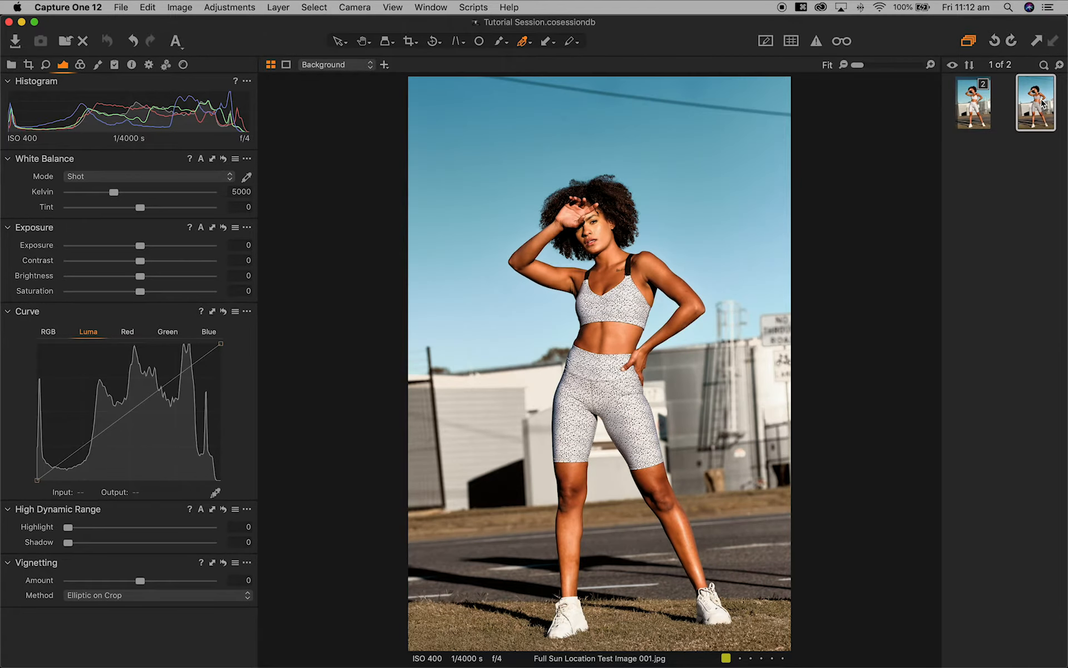
{"action": "left_click", "coordinate": [973, 105]}
{"action": "key", "text": "Right"}
{"action": "left_click", "coordinate": [980, 112]}
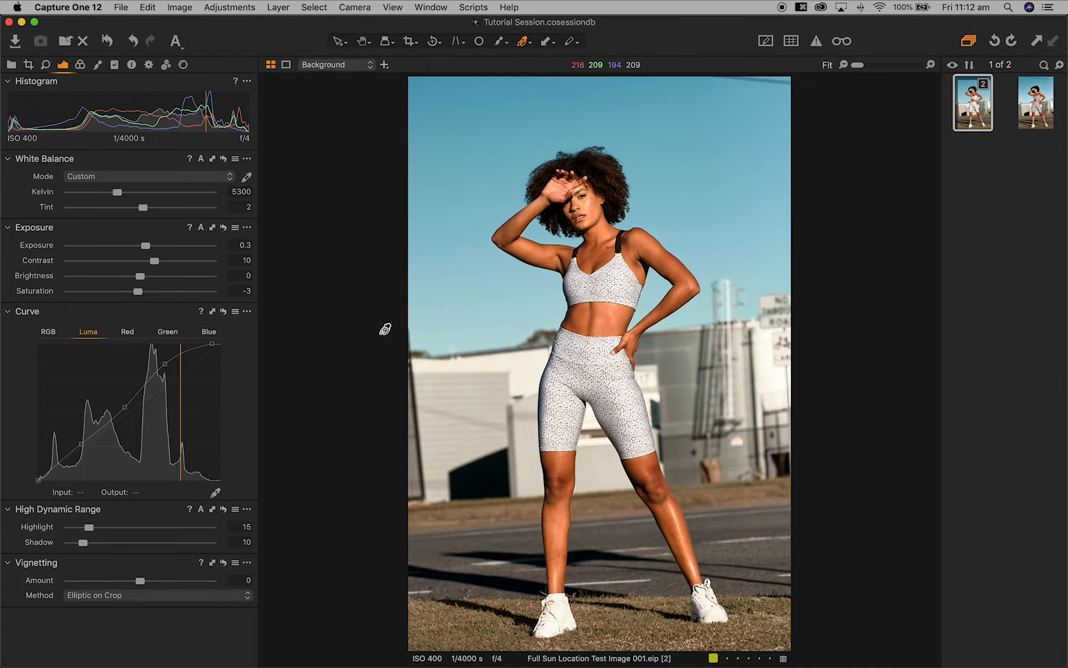
Step: Widen the grass-green colour adjustment's range towards the cyan side and fine-tune its yellow and inner saturation boundaries
{"action": "left_click", "coordinate": [80, 64]}
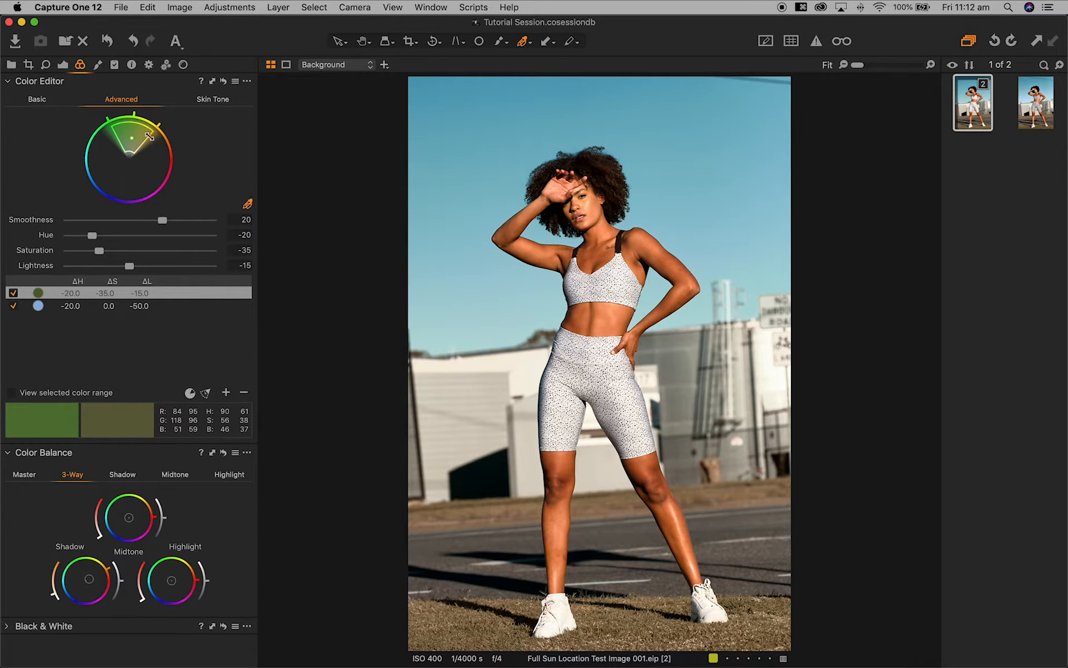
{"action": "left_click_drag", "start_coordinate": [130, 152], "coordinate": [102, 124]}
{"action": "left_click_drag", "start_coordinate": [102, 123], "coordinate": [97, 128]}
{"action": "left_click_drag", "start_coordinate": [161, 122], "coordinate": [162, 122]}
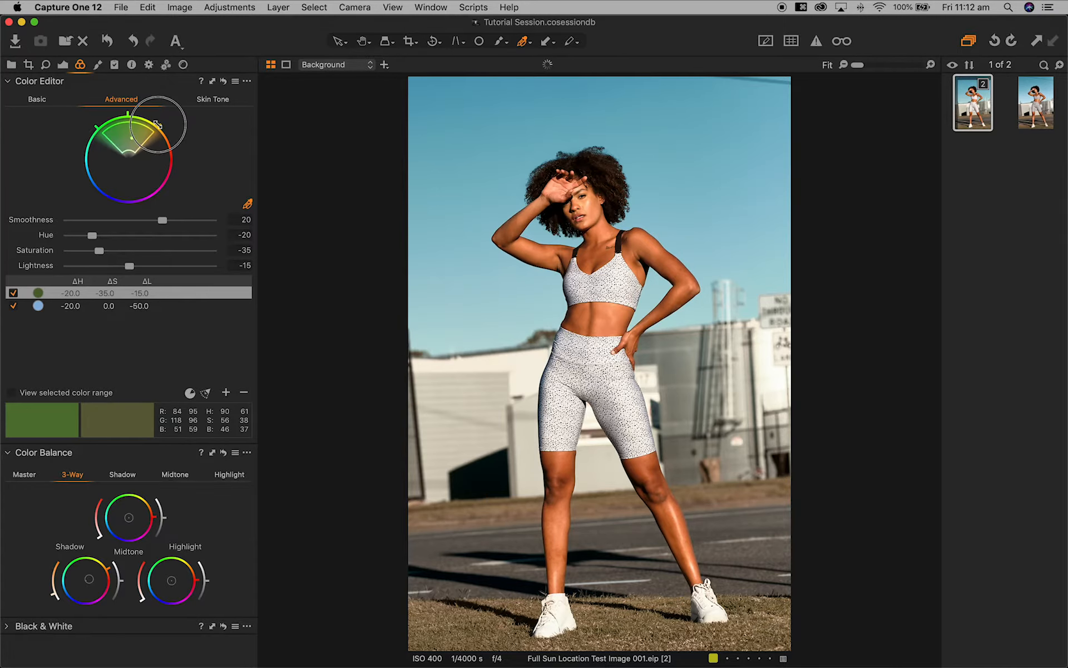
{"action": "left_click", "coordinate": [130, 151]}
{"action": "left_click_drag", "start_coordinate": [131, 151], "coordinate": [133, 147]}
Step: Toggle the grass-green colour adjustment off and on to examine its effect on the photo
{"action": "left_click", "coordinate": [14, 292]}
{"action": "left_click", "coordinate": [14, 293]}
{"action": "left_click", "coordinate": [14, 293]}
{"action": "left_click", "coordinate": [14, 292]}
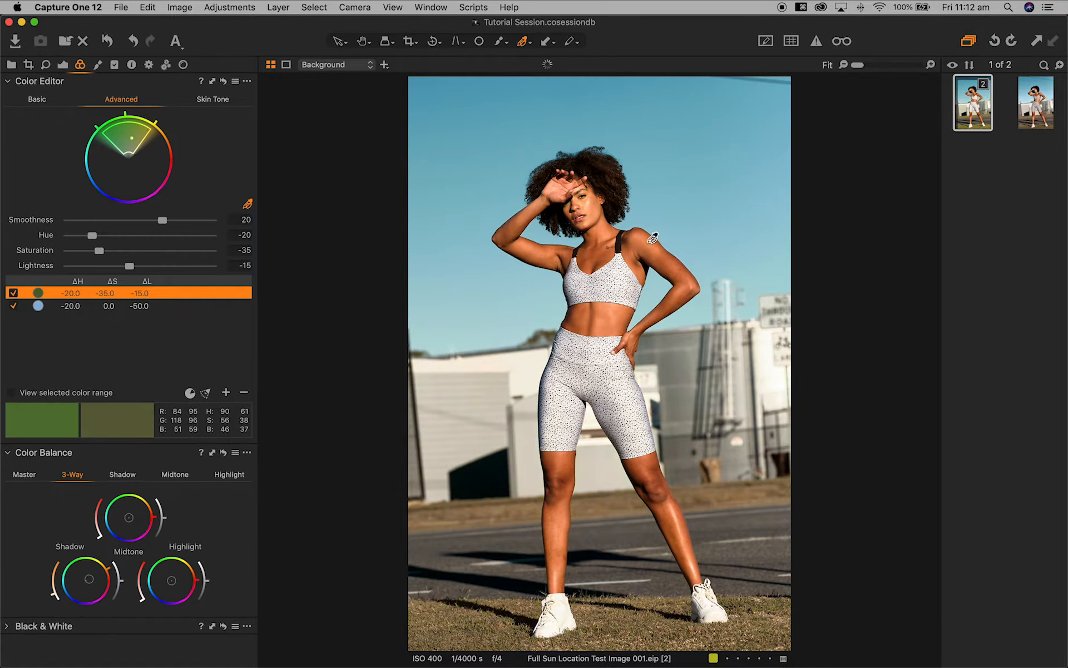
Step: Reposition the luma curve's midtone point at about input 124, output 137
{"action": "left_click", "coordinate": [63, 65]}
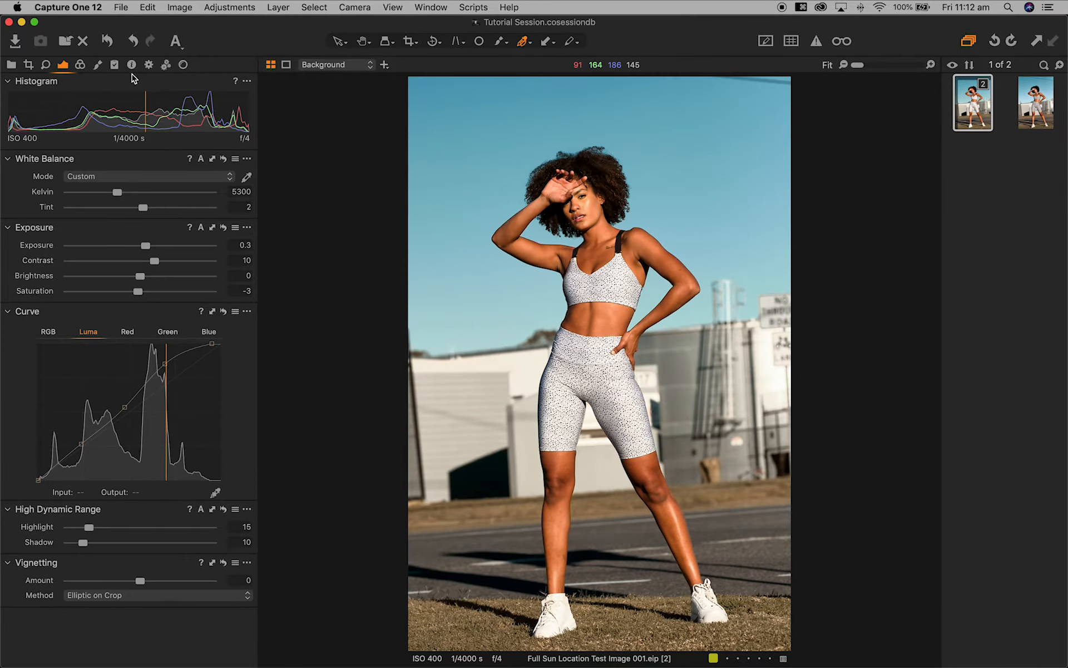
{"action": "left_click", "coordinate": [125, 407]}
{"action": "key", "text": "BackSpace"}
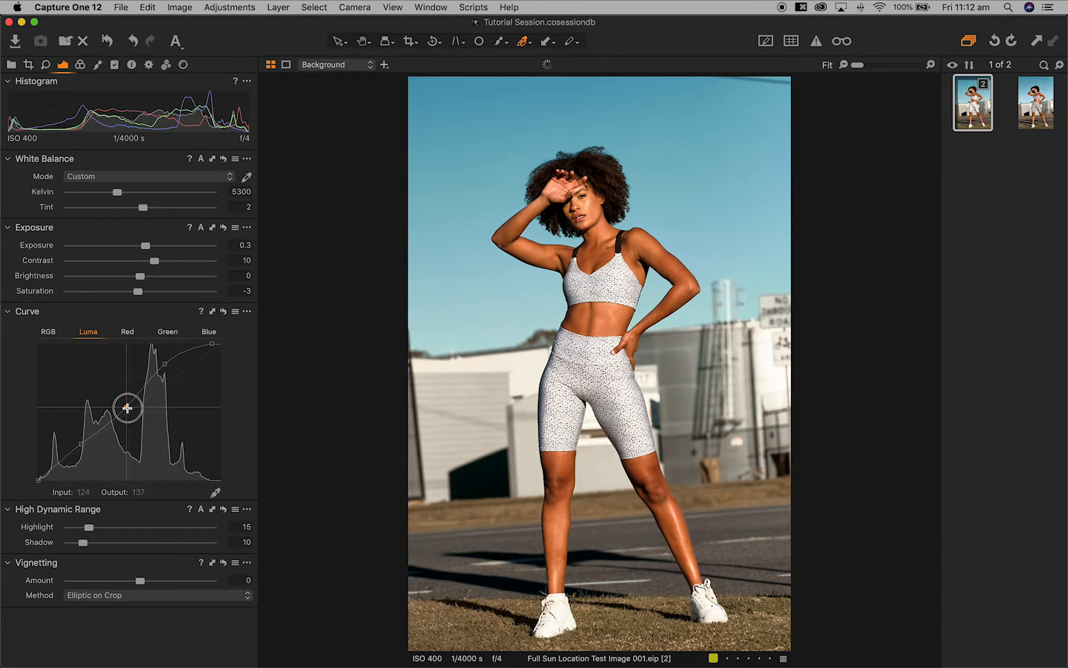
Step: Switch repeatedly between the finished JPG and the edited raw photo to compare sky, skin and contrast
{"action": "left_click", "coordinate": [1045, 100]}
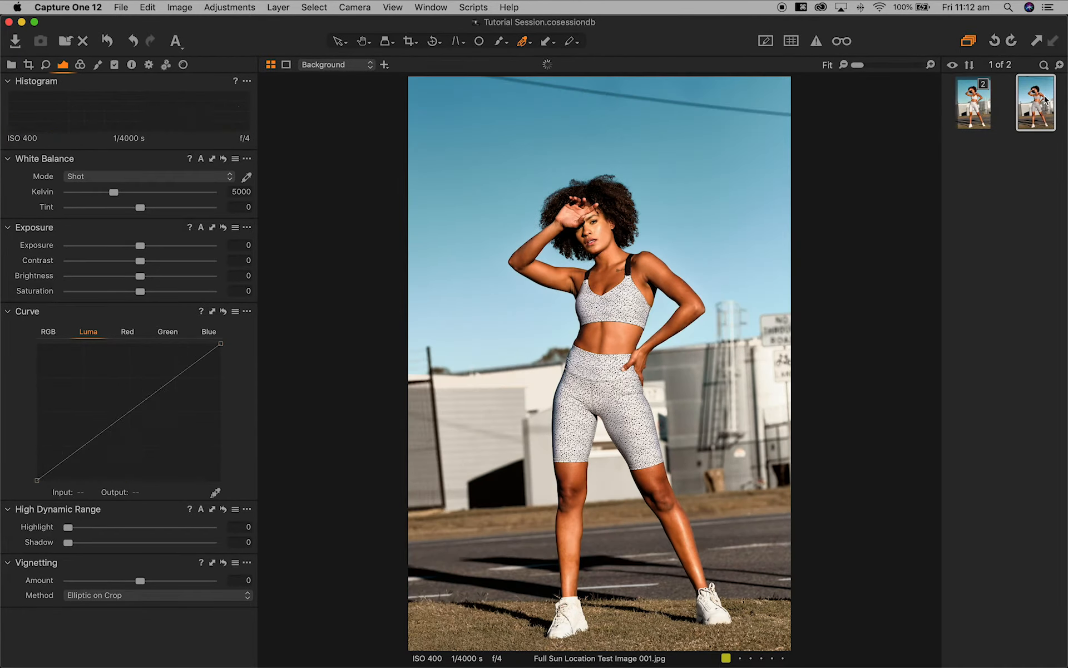
{"action": "left_click", "coordinate": [979, 126]}
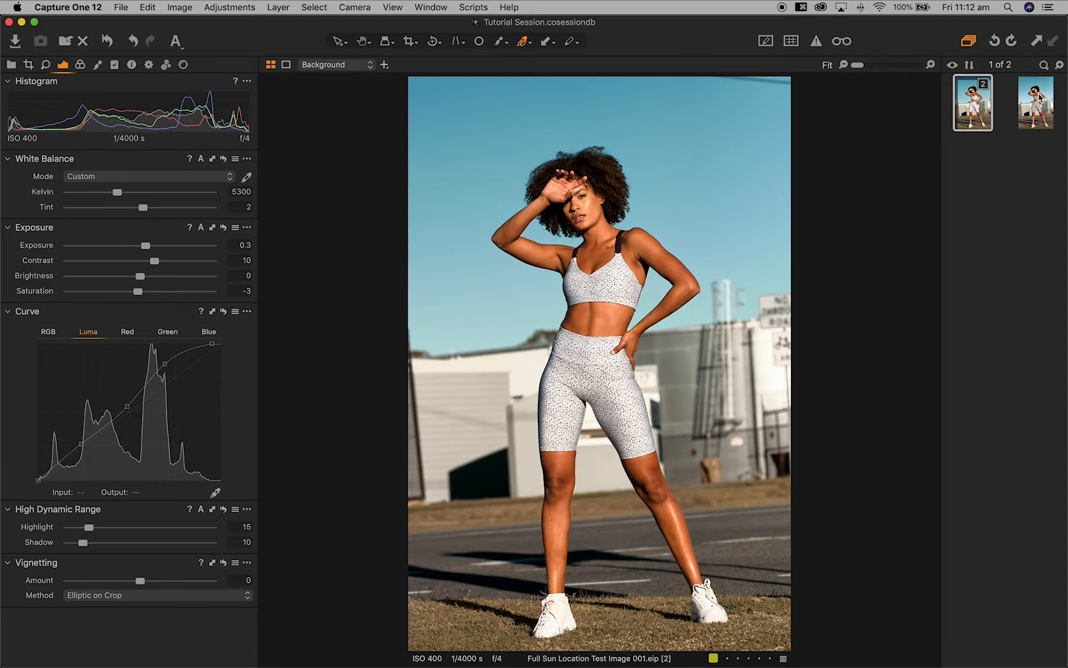
{"action": "left_click", "coordinate": [1039, 97]}
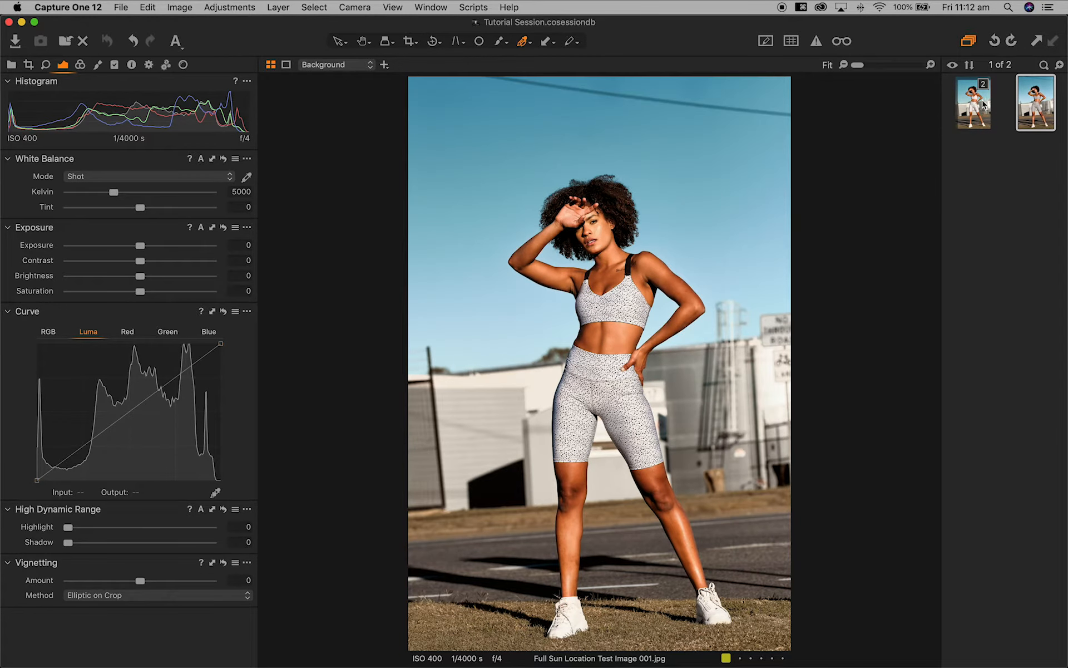
{"action": "left_click", "coordinate": [984, 104]}
{"action": "left_click", "coordinate": [1030, 104]}
{"action": "left_click", "coordinate": [976, 108]}
Step: Widen the sky-blue colour adjustment's range by extending its hue boundary towards purple and its inner saturation limit
{"action": "left_click", "coordinate": [80, 64]}
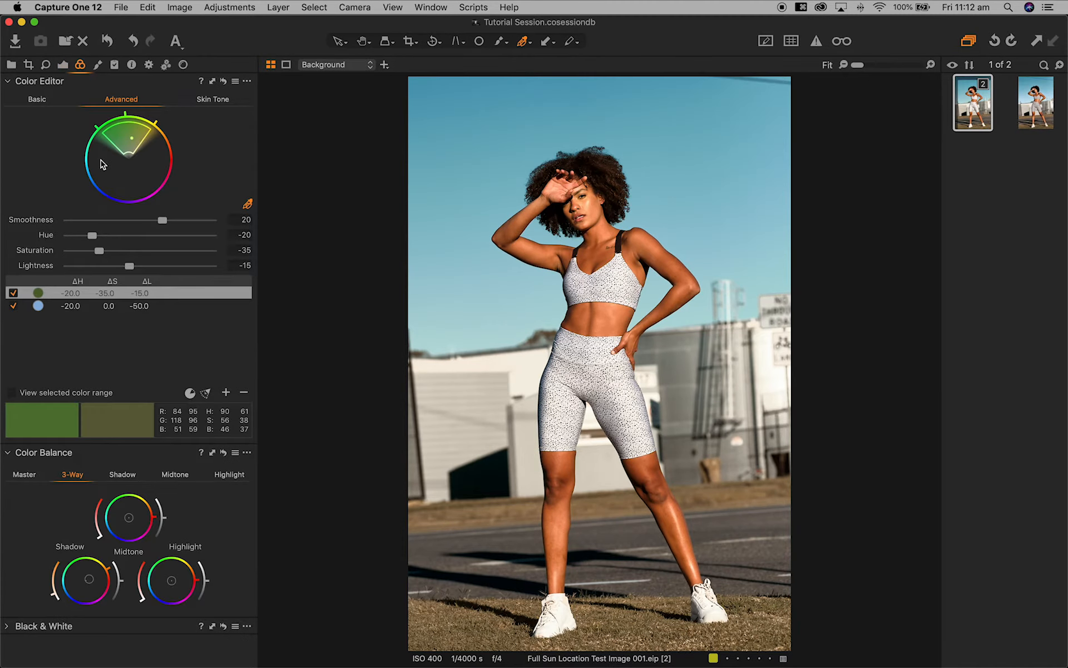
{"action": "left_click", "coordinate": [92, 306]}
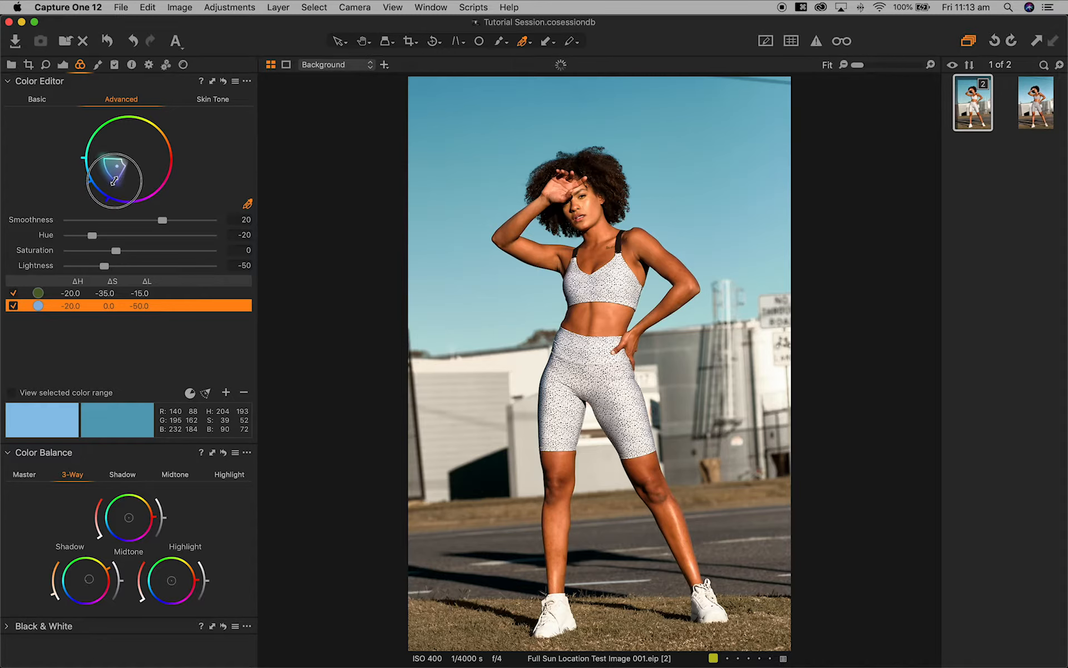
{"action": "left_click_drag", "start_coordinate": [113, 182], "coordinate": [134, 161]}
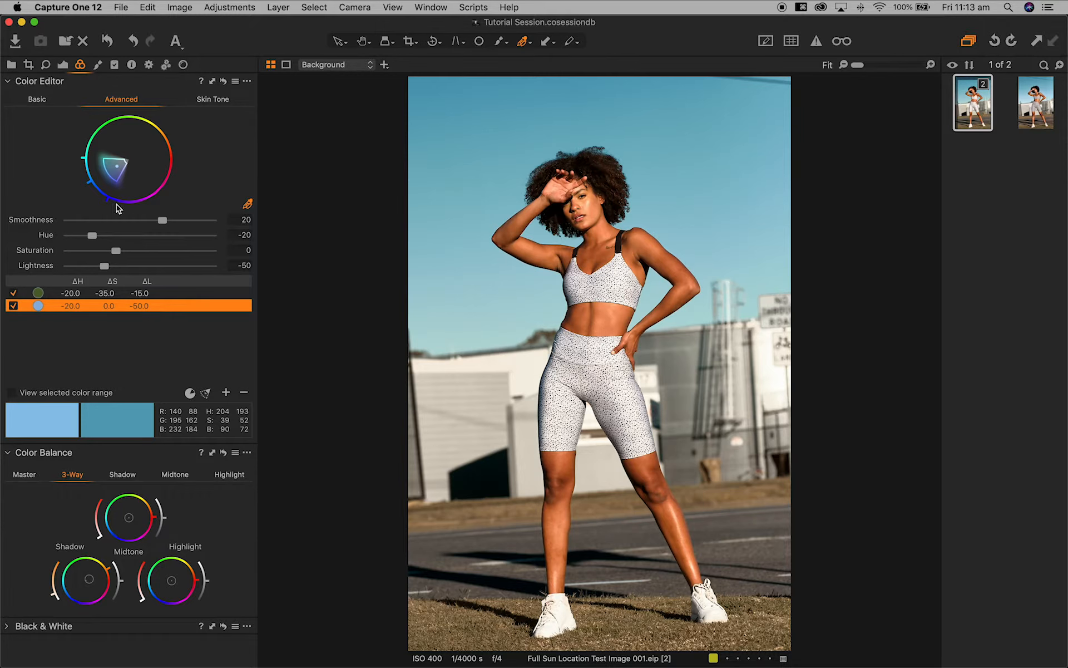
{"action": "left_click_drag", "start_coordinate": [110, 200], "coordinate": [120, 206]}
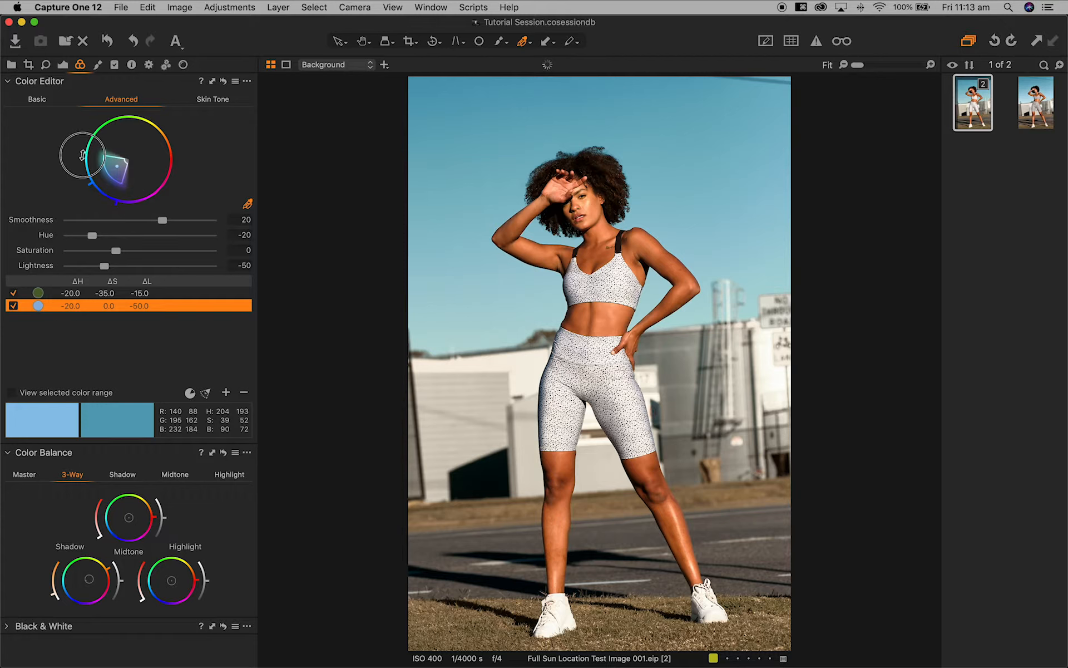
Step: Nudge the luma curve's highlight point slightly inward and compare the edited photo with the finished JPG
{"action": "left_click", "coordinate": [63, 64]}
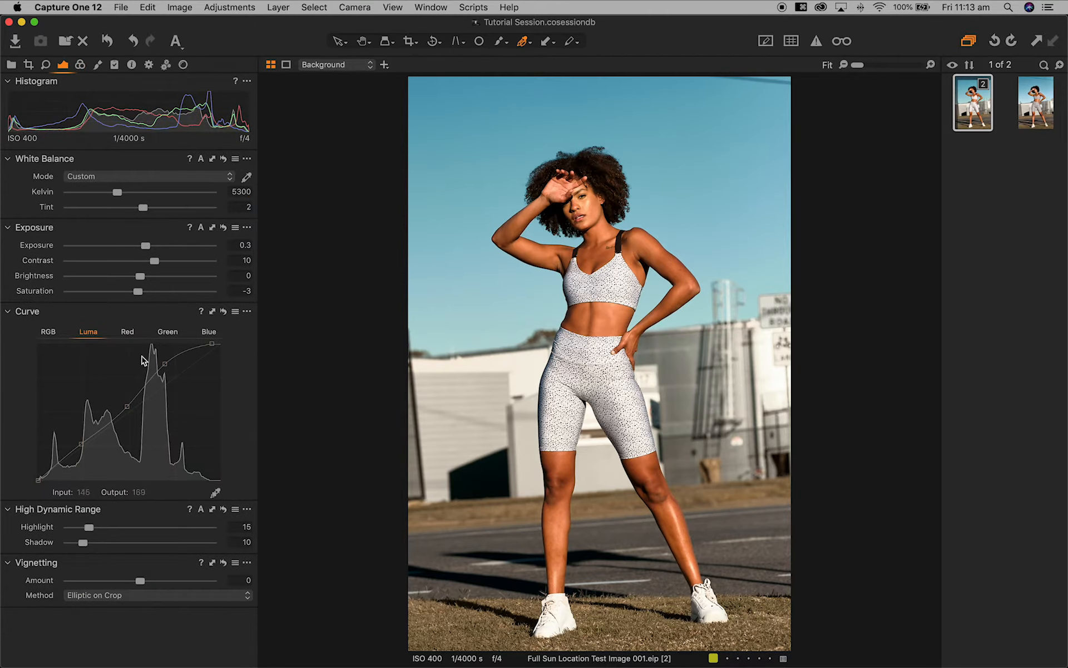
{"action": "left_click_drag", "start_coordinate": [161, 363], "coordinate": [163, 365]}
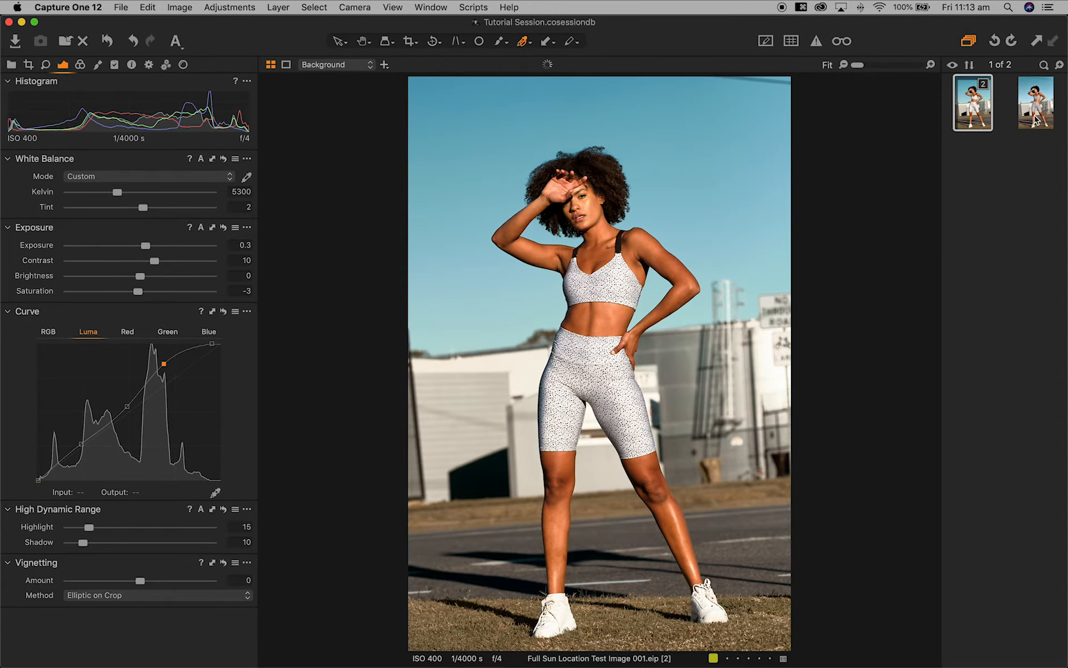
{"action": "left_click", "coordinate": [1035, 122]}
{"action": "left_click", "coordinate": [990, 107]}
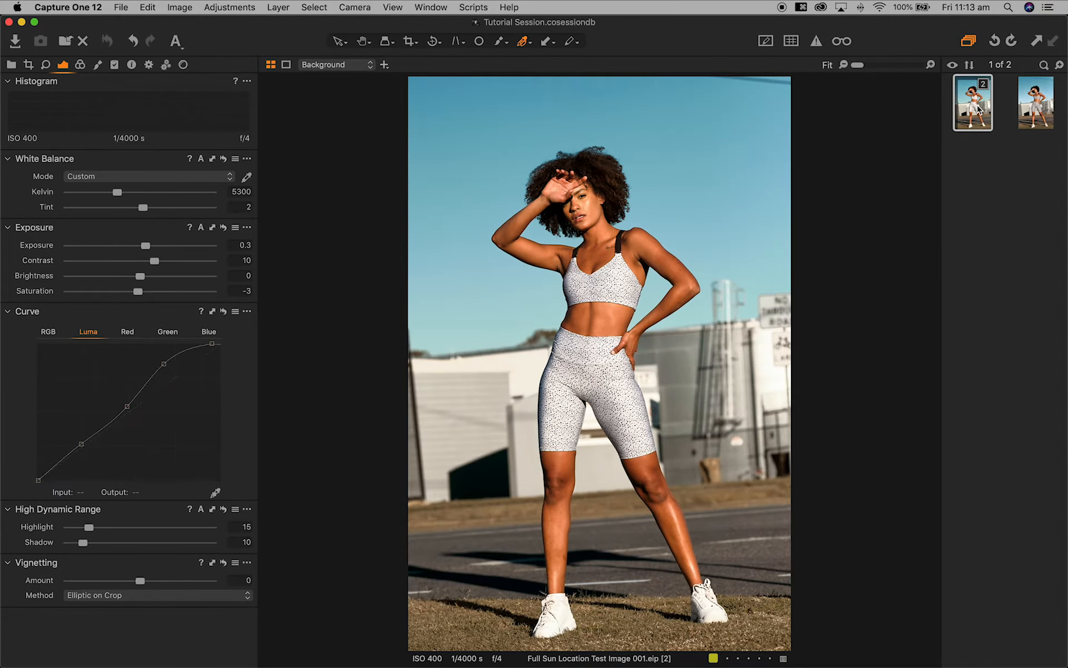
{"action": "left_click", "coordinate": [1039, 113]}
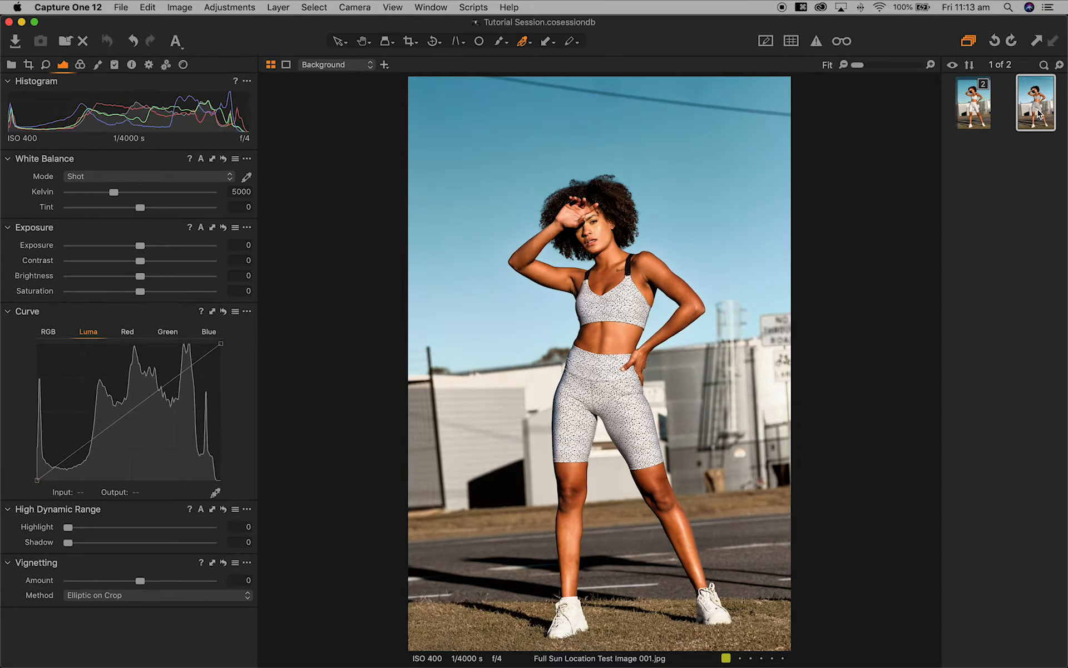
{"action": "left_click", "coordinate": [966, 114]}
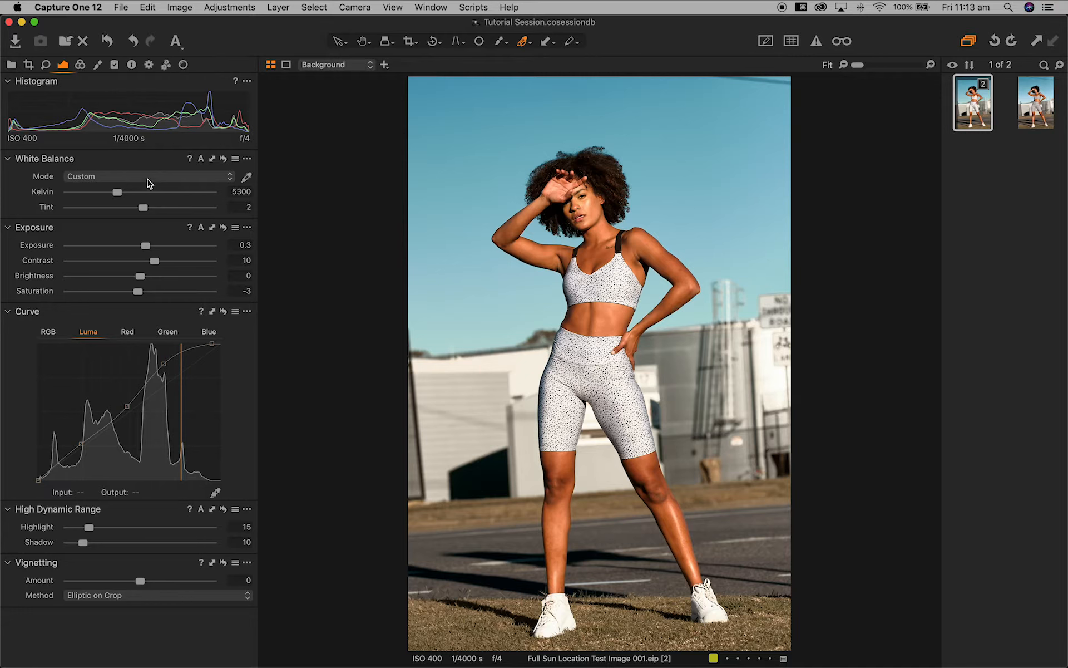
Step: Raise the photo's Brightness to 3 and make a small correction to the luma curve's highlight point
{"action": "left_click", "coordinate": [141, 276]}
{"action": "left_click_drag", "start_coordinate": [141, 277], "coordinate": [148, 278]}
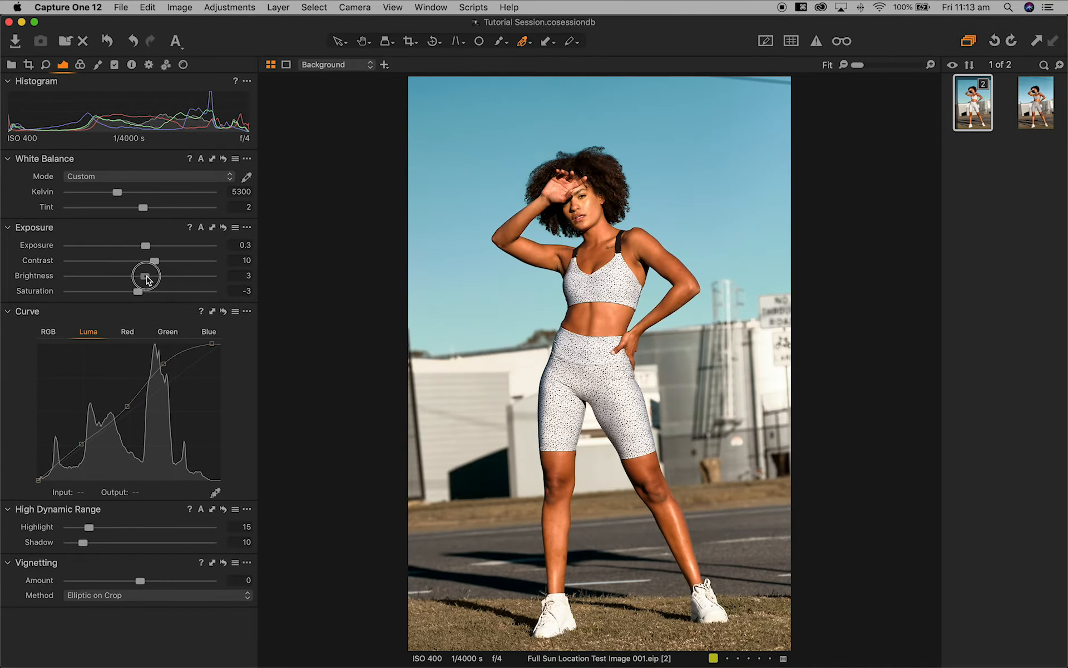
{"action": "left_click", "coordinate": [170, 365]}
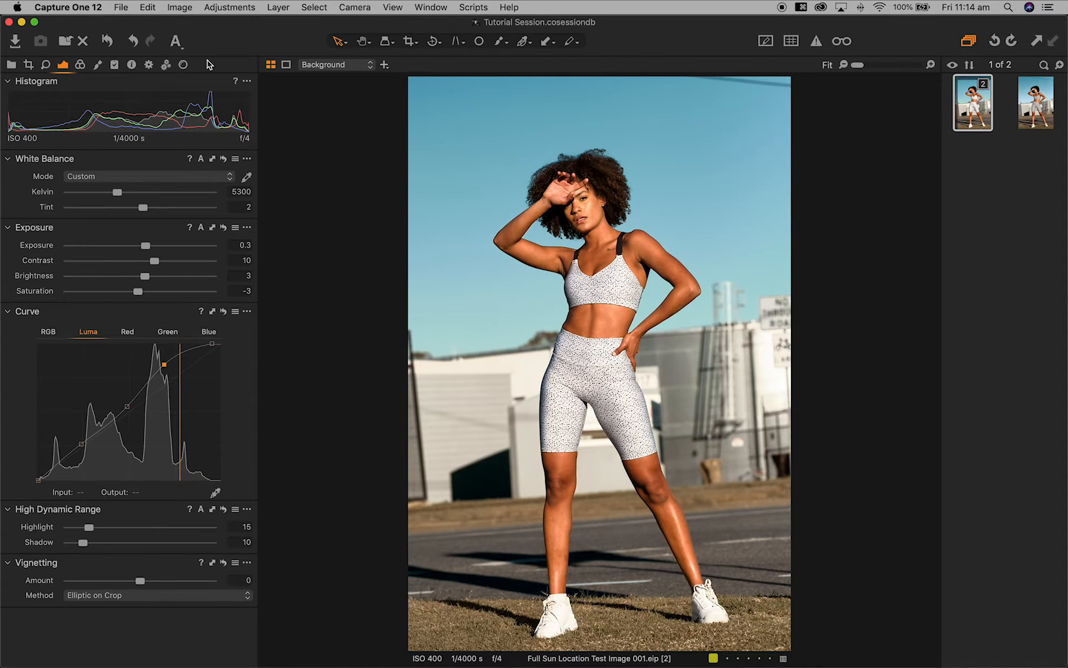
Step: Export the edited photo and open the exported Full Sun Location Test Image 001.jpg in SkinFiner
{"action": "key", "text": "super+d"}
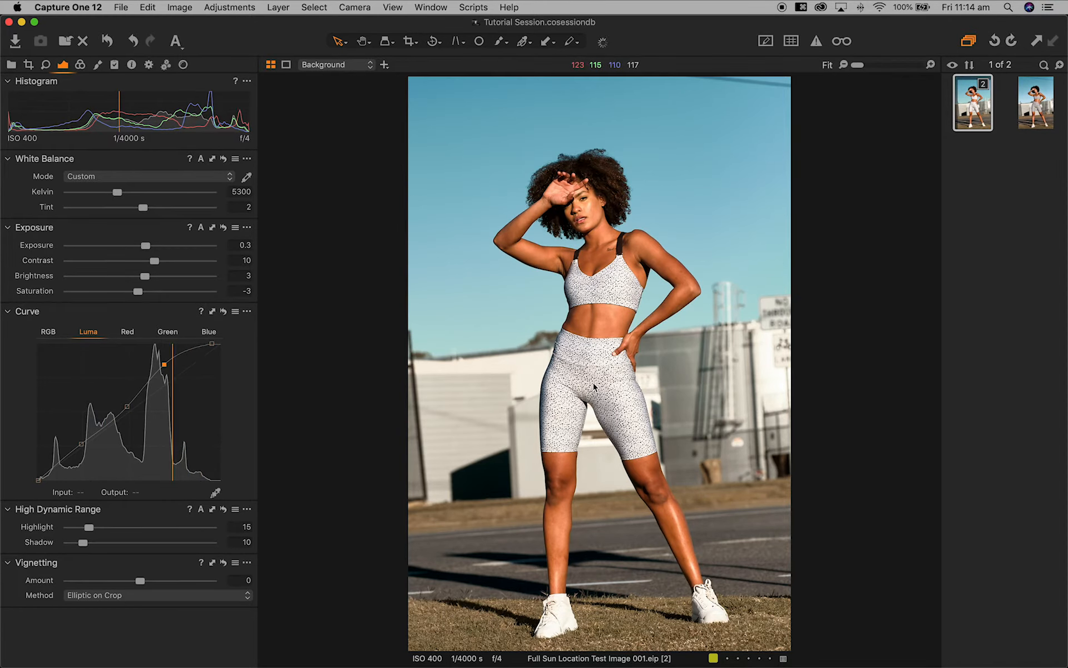
{"action": "left_click", "coordinate": [365, 651]}
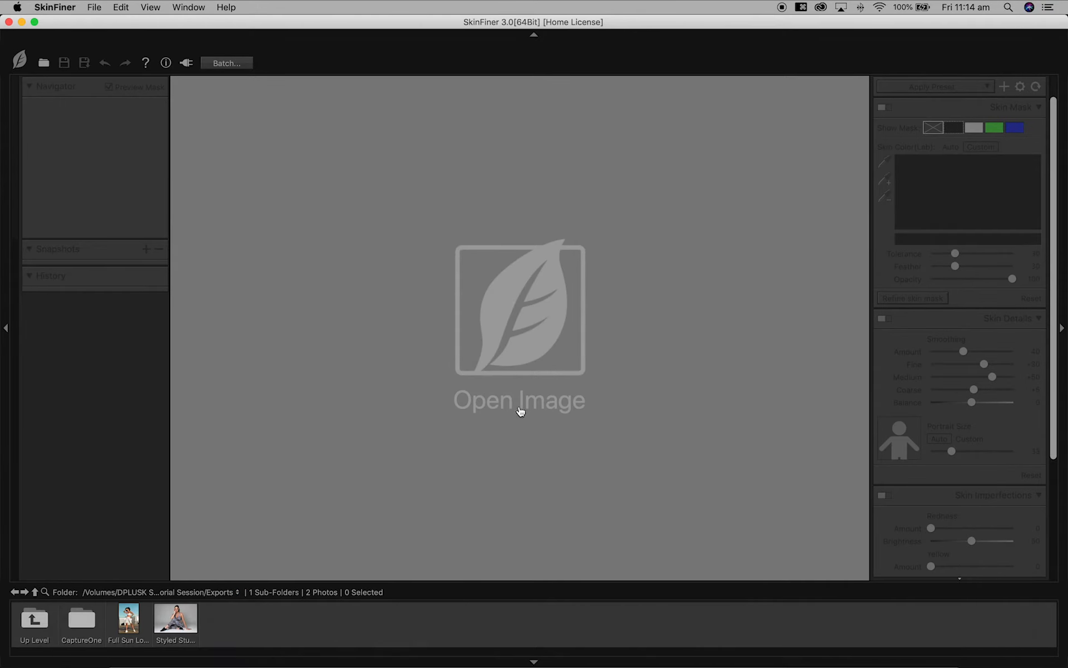
{"action": "mouse_move", "coordinate": [82, 612]}
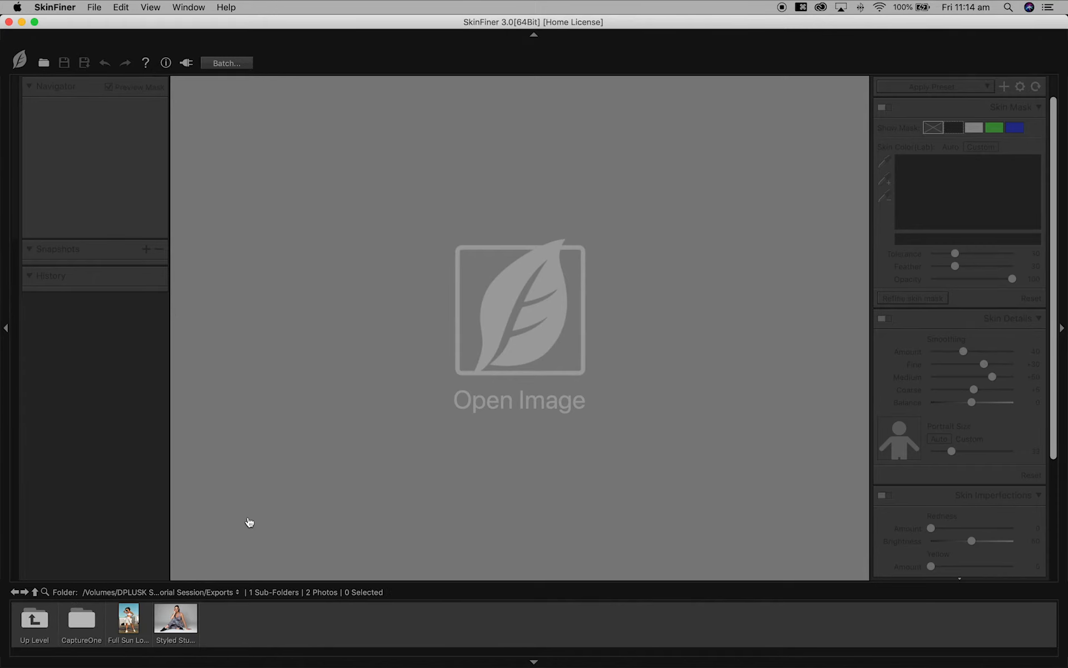
{"action": "left_click", "coordinate": [127, 632]}
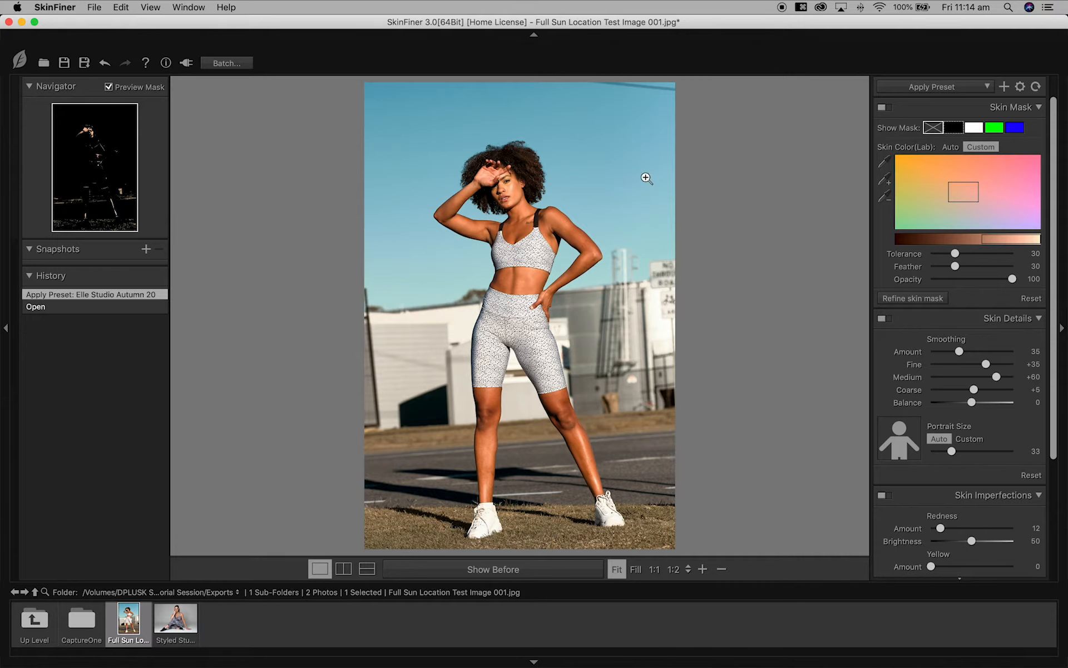
Step: Shift the custom skin colour range towards orange and extend its lightness range darker so the mask covers the model's skin
{"action": "mouse_move", "coordinate": [964, 191]}
{"action": "left_mouse_down"}
{"action": "mouse_move", "coordinate": [958, 171]}
{"action": "mouse_move", "coordinate": [959, 181]}
{"action": "mouse_move", "coordinate": [971, 176]}
{"action": "mouse_move", "coordinate": [963, 177]}
{"action": "left_mouse_up"}
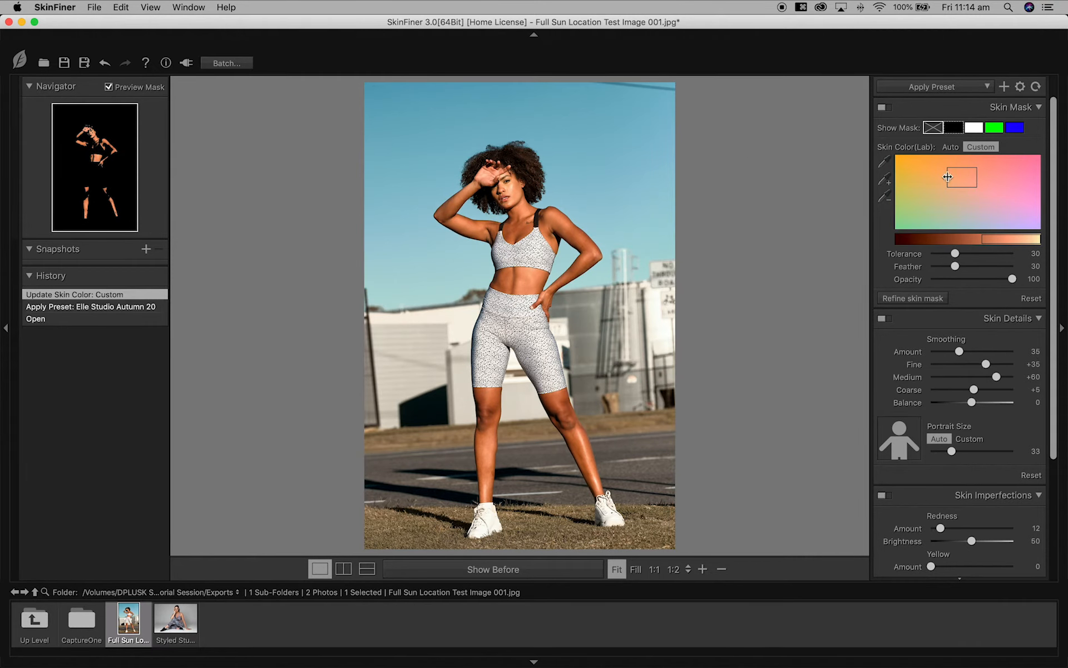
{"action": "left_click_drag", "start_coordinate": [980, 239], "coordinate": [951, 234]}
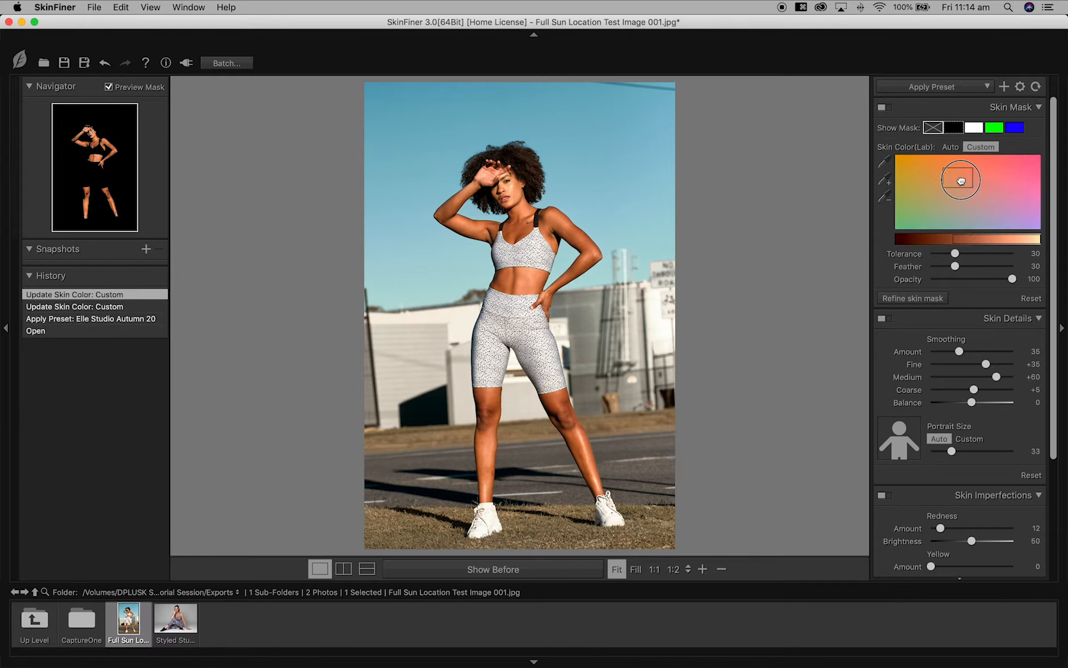
{"action": "left_click_drag", "start_coordinate": [965, 180], "coordinate": [959, 178]}
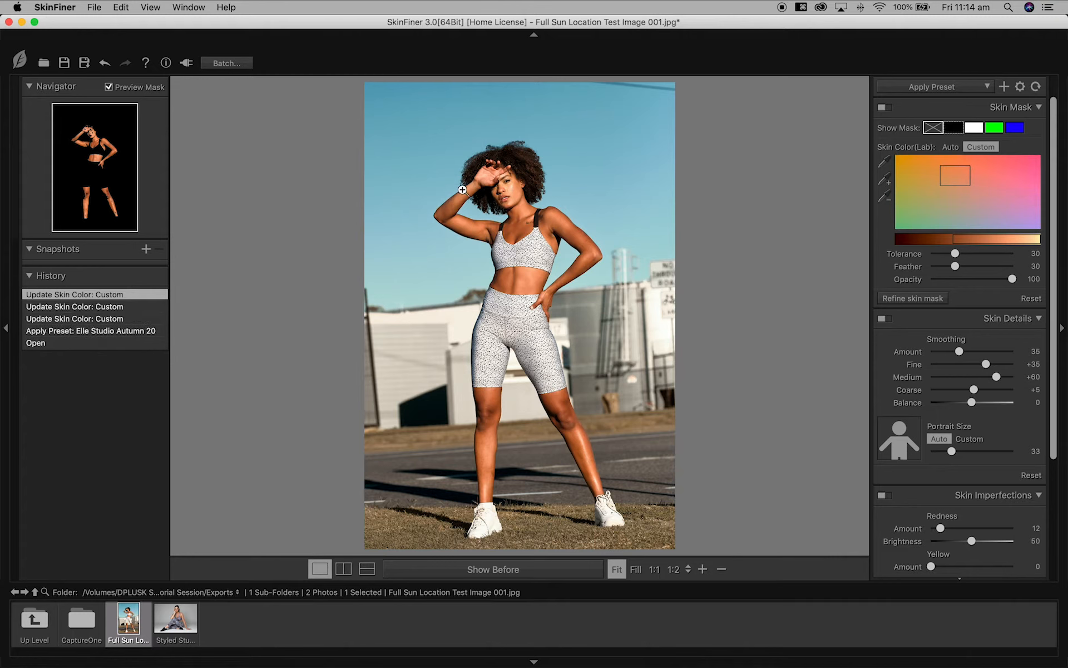
Step: Review the current preset's skin settings and apply the Narah preset instead
{"action": "left_click_drag", "start_coordinate": [1052, 370], "coordinate": [1050, 492]}
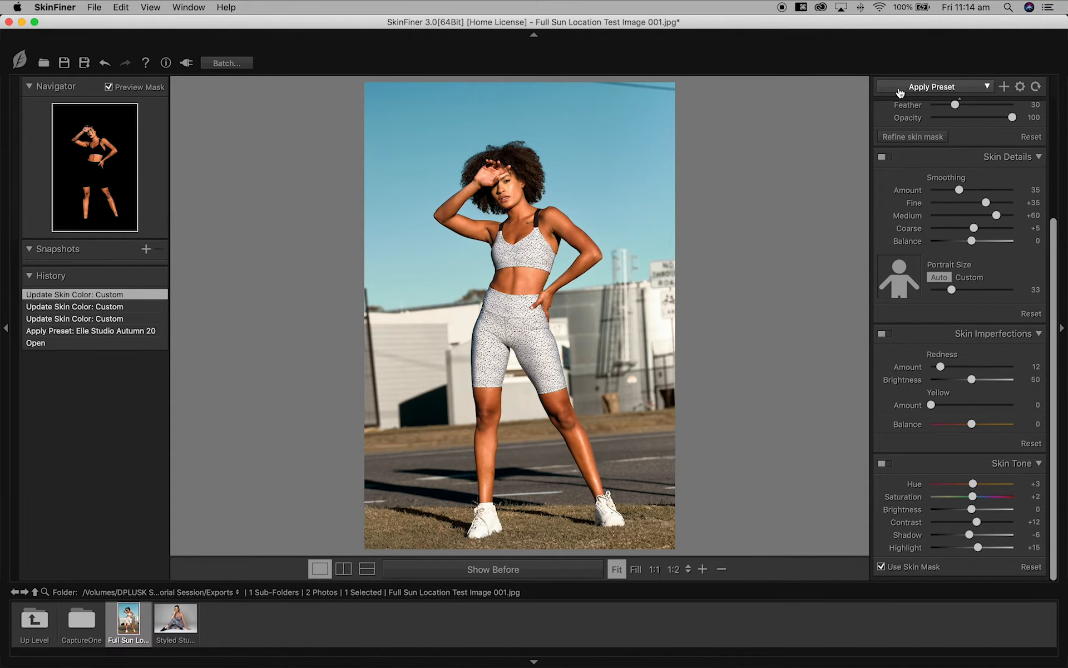
{"action": "left_click", "coordinate": [925, 89]}
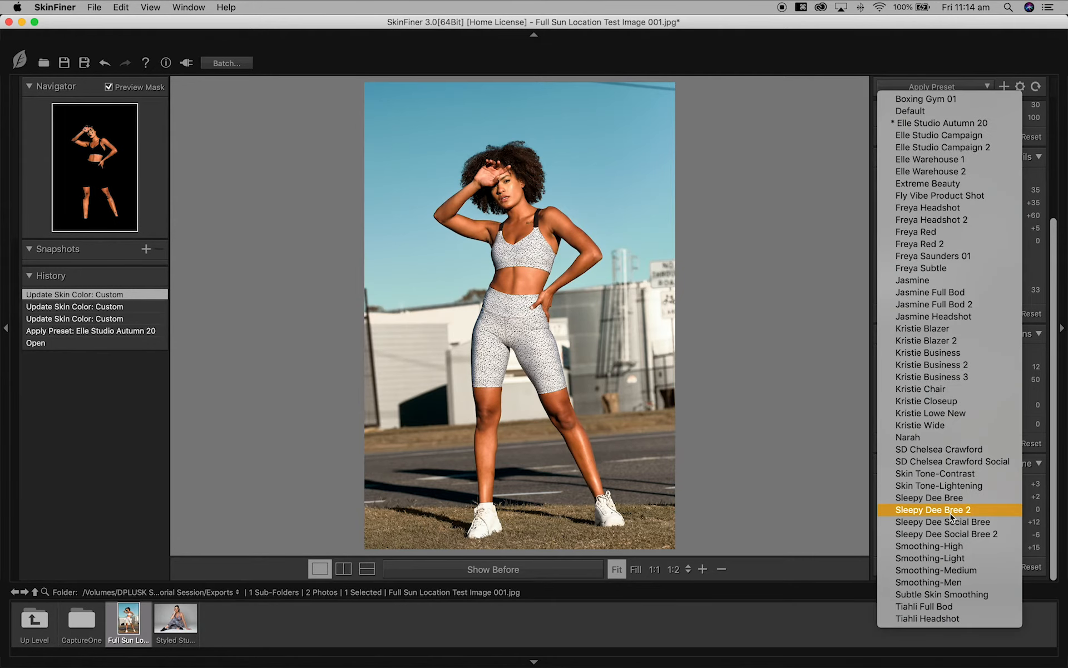
{"action": "left_click", "coordinate": [988, 438]}
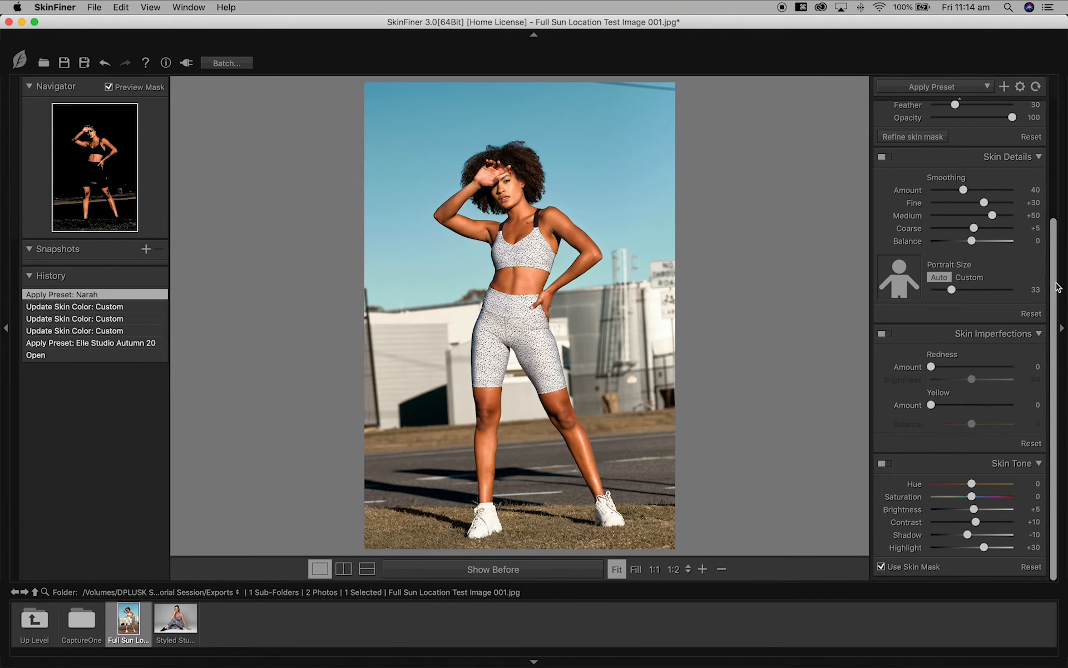
Step: Adjust the custom skin colour range towards saturated orange and lower its lightness threshold to isolate the model's skin in the mask
{"action": "scroll", "coordinate": [976, 167], "scroll_direction": "up", "scroll_amount": 5}
{"action": "left_click_drag", "start_coordinate": [973, 185], "coordinate": [971, 186]}
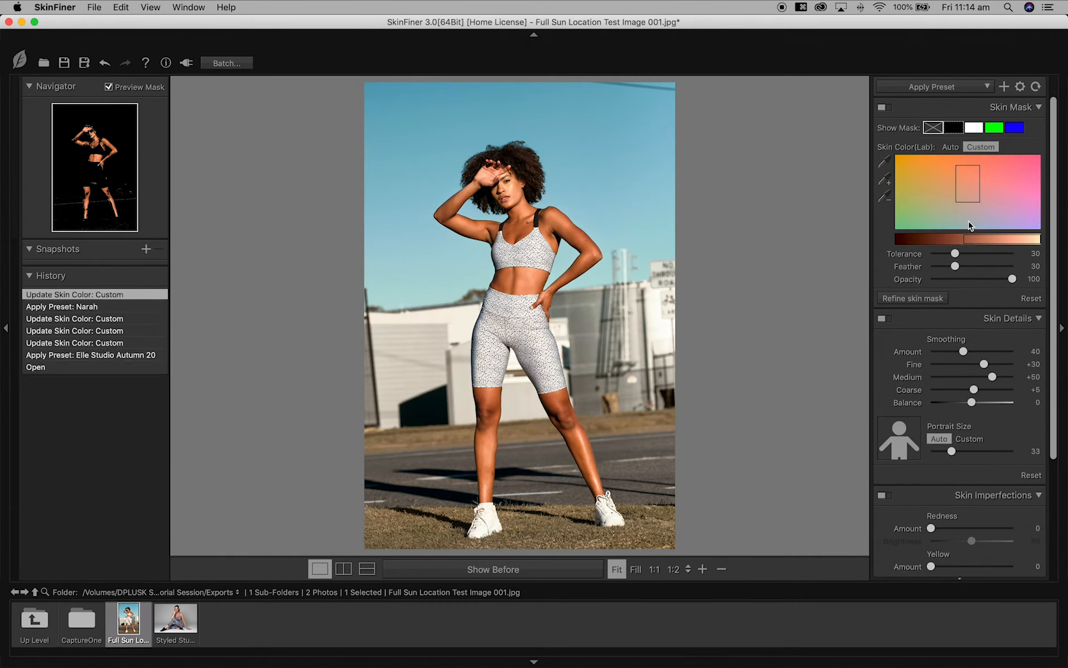
{"action": "mouse_move", "coordinate": [963, 240]}
{"action": "left_mouse_down"}
{"action": "mouse_move", "coordinate": [925, 238]}
{"action": "mouse_move", "coordinate": [962, 239]}
{"action": "left_mouse_up"}
{"action": "mouse_move", "coordinate": [963, 183]}
{"action": "left_mouse_down"}
{"action": "mouse_move", "coordinate": [949, 184]}
{"action": "mouse_move", "coordinate": [954, 176]}
{"action": "mouse_move", "coordinate": [957, 207]}
{"action": "mouse_move", "coordinate": [937, 179]}
{"action": "mouse_move", "coordinate": [986, 174]}
{"action": "mouse_move", "coordinate": [948, 171]}
{"action": "mouse_move", "coordinate": [968, 170]}
{"action": "left_mouse_up"}
{"action": "left_click", "coordinate": [968, 239]}
{"action": "left_click_drag", "start_coordinate": [963, 238], "coordinate": [936, 238]}
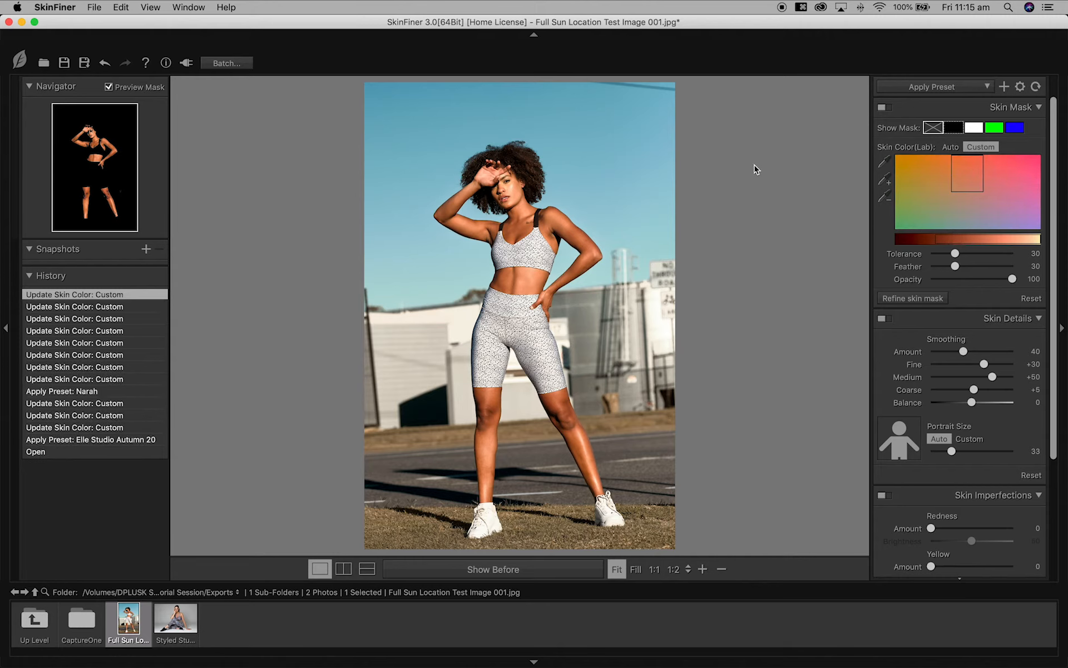
Step: Toggle the before view on and off to compare the original with the smoothed skin
{"action": "left_click", "coordinate": [521, 581]}
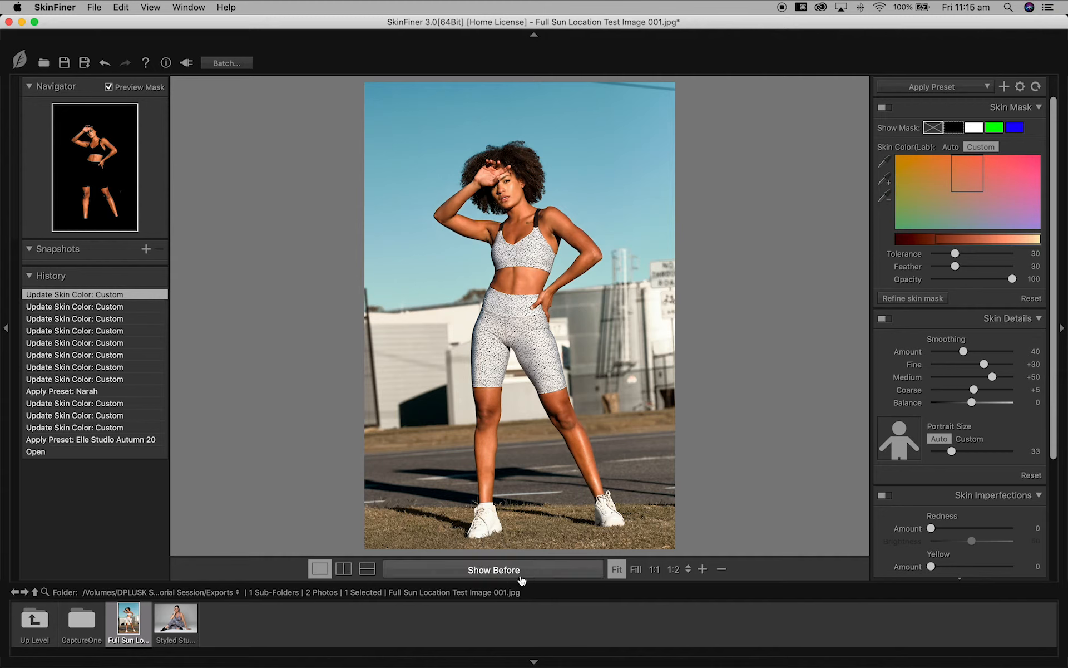
{"action": "left_click", "coordinate": [522, 581]}
{"action": "left_click", "coordinate": [522, 580]}
{"action": "left_click", "coordinate": [522, 580]}
Step: Save the skin-retouched image as Full Sun Location Test Image 001.jpg
{"action": "left_click", "coordinate": [84, 63]}
{"action": "left_click", "coordinate": [609, 265]}
{"action": "left_click", "coordinate": [639, 234]}
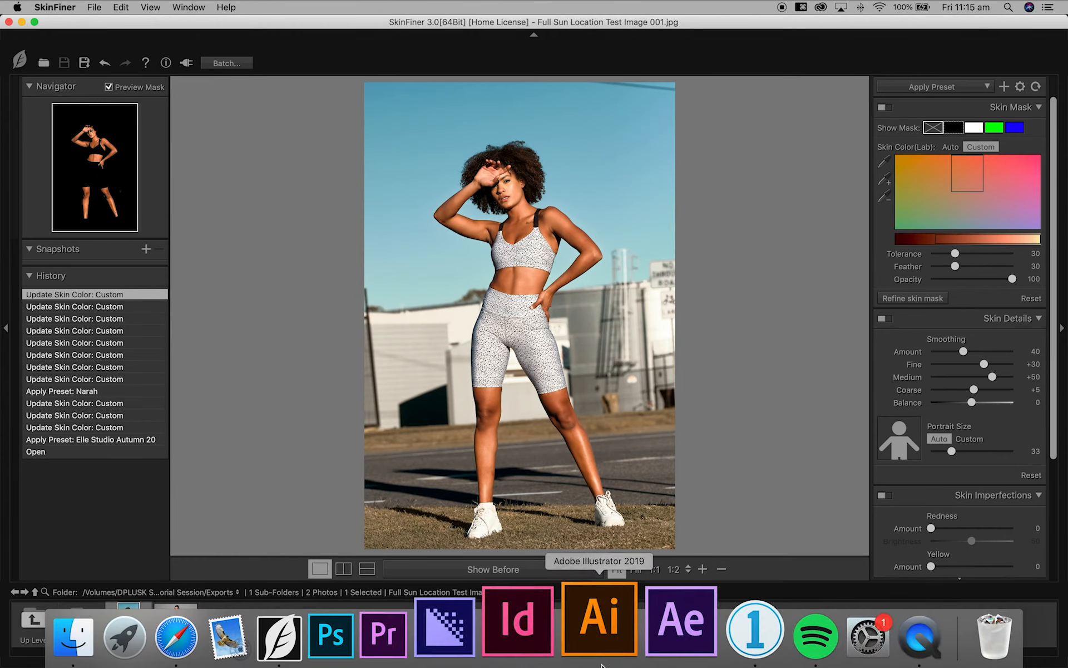
Step: Switch to Capture One, tag the retouched Full Sun Location Test Image 001.jpg in the Output Folder yellow, and add it to the Full Sun Location Image album
{"action": "left_click", "coordinate": [716, 645]}
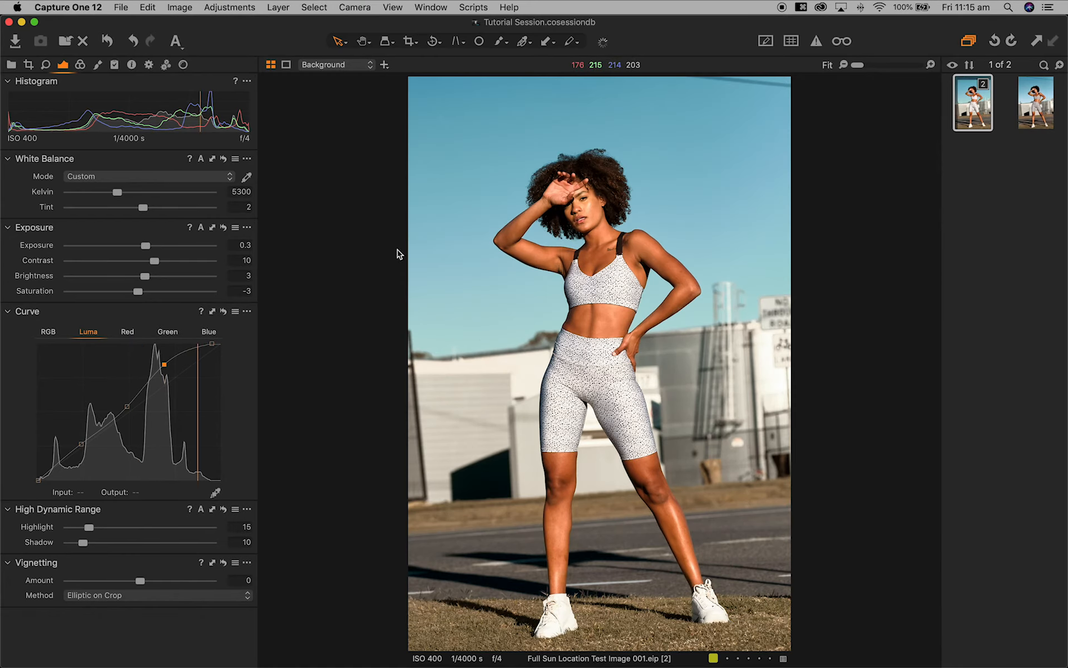
{"action": "left_click", "coordinate": [12, 65]}
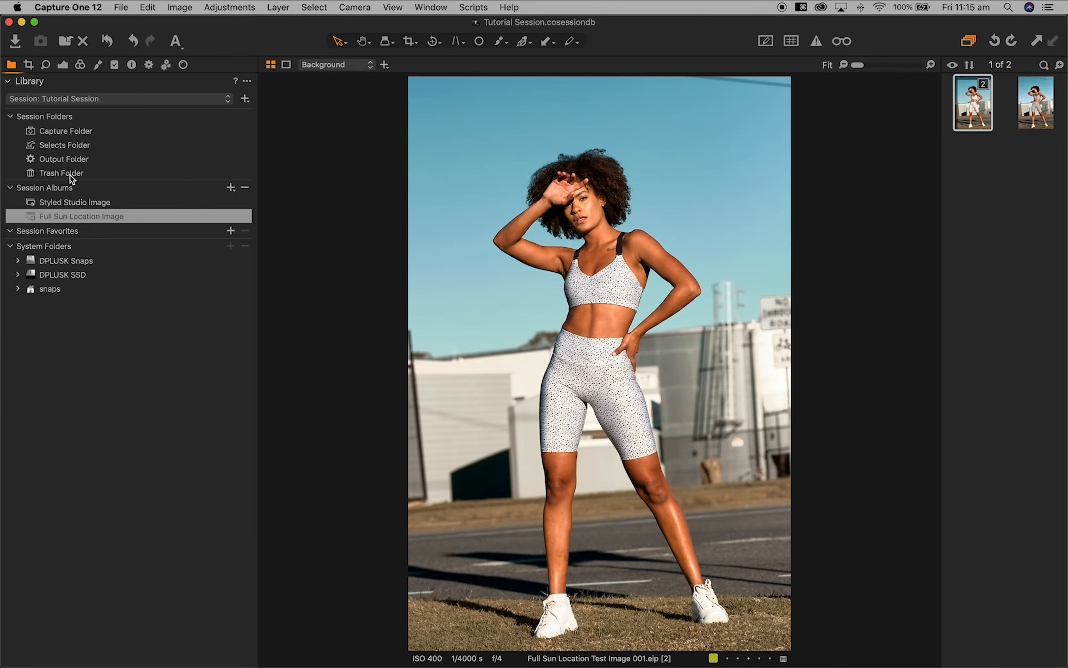
{"action": "left_click", "coordinate": [64, 158]}
{"action": "left_click", "coordinate": [989, 115]}
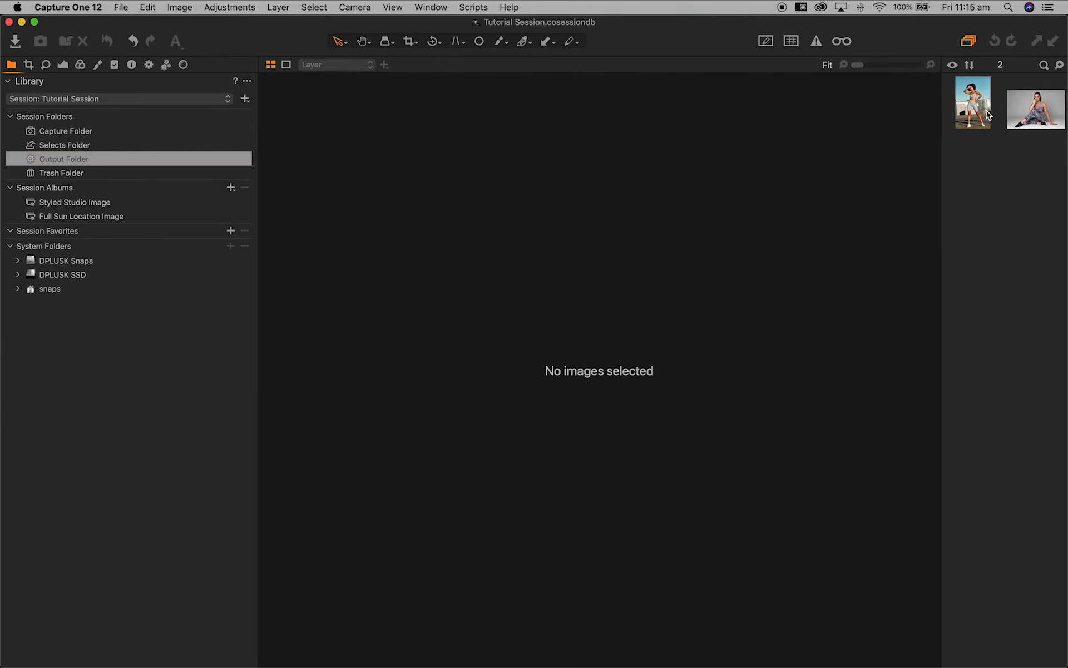
{"action": "right_click", "coordinate": [980, 115]}
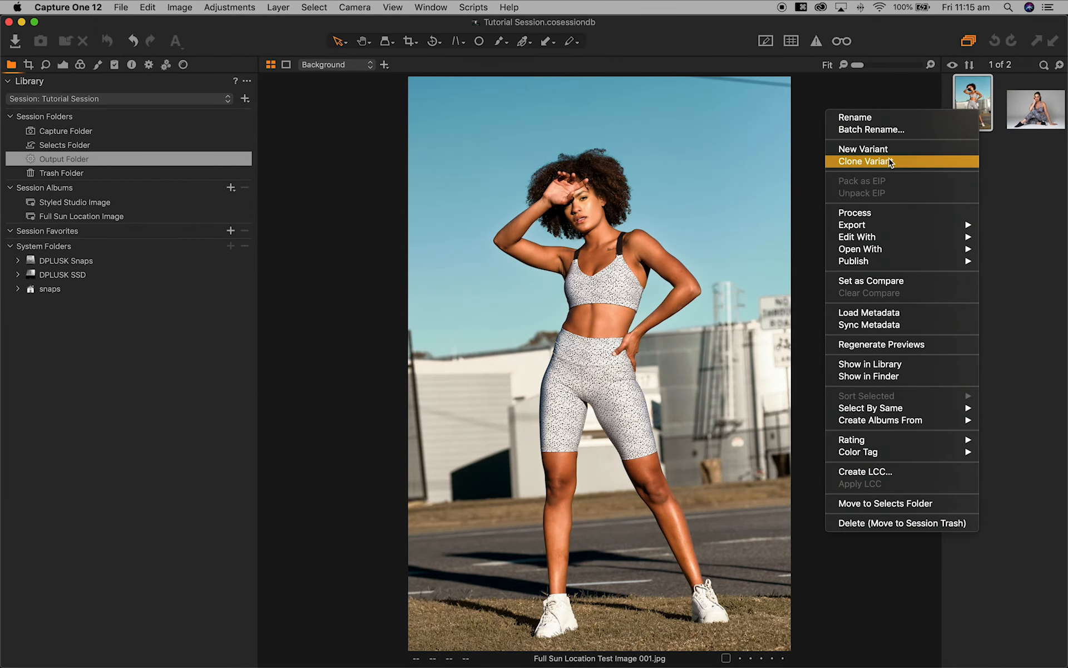
{"action": "mouse_move", "coordinate": [888, 453]}
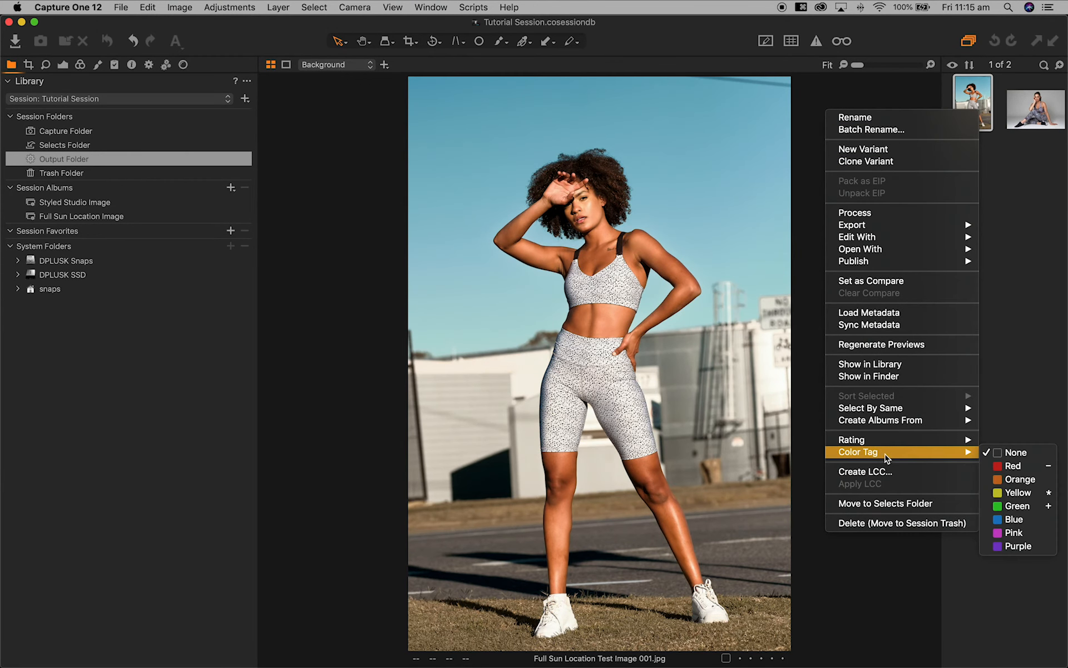
{"action": "left_click", "coordinate": [1018, 492]}
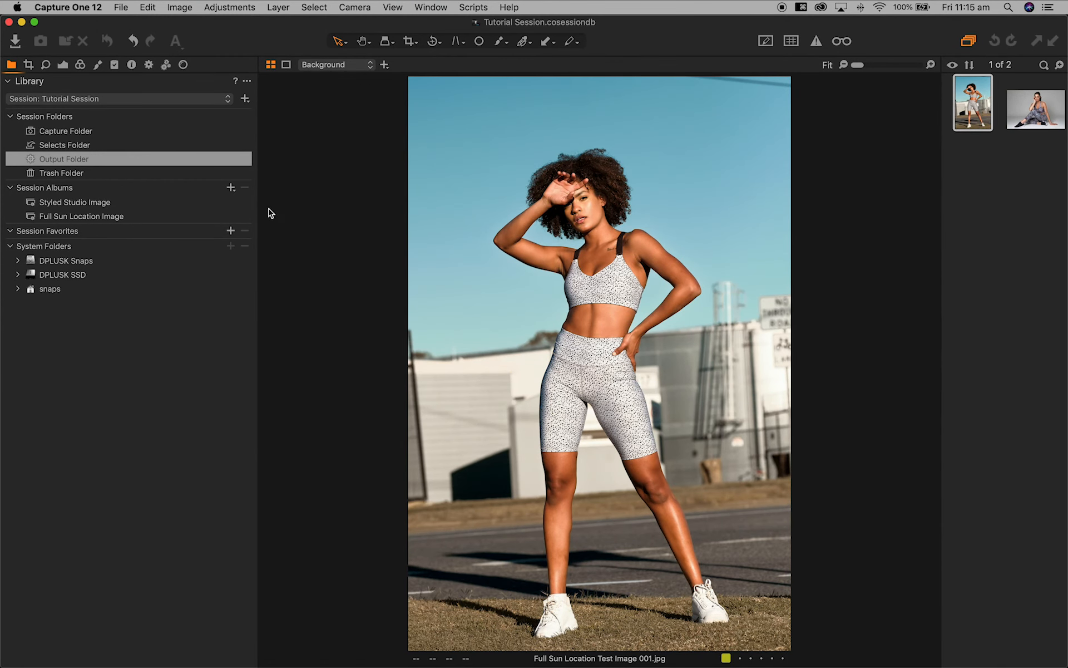
{"action": "left_click", "coordinate": [78, 217]}
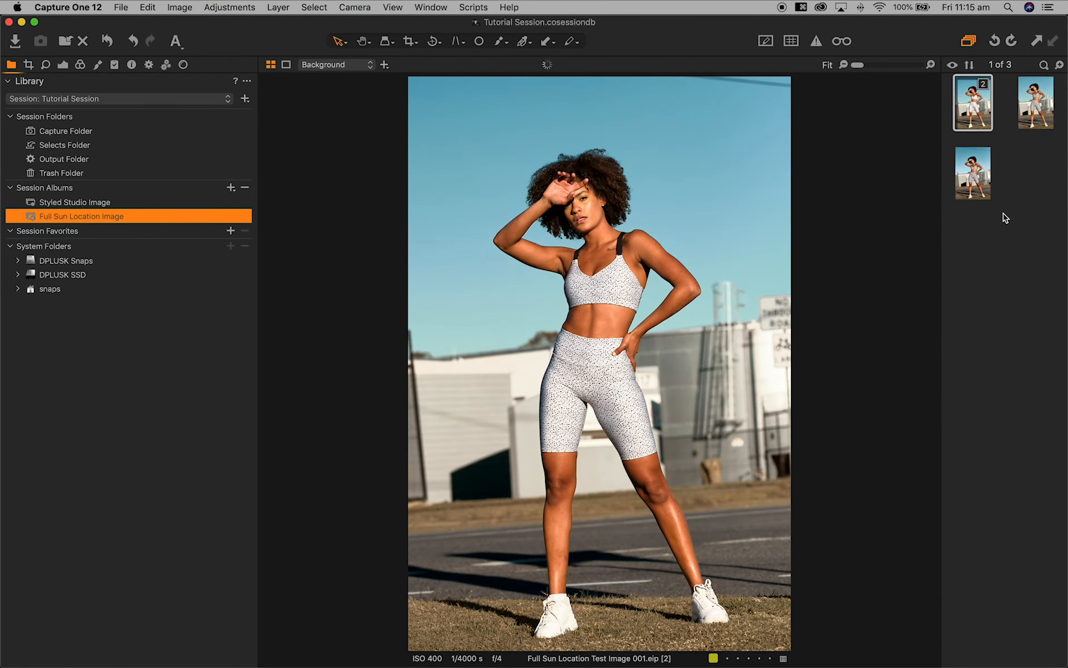
Step: Compare the retouched image with the reference JPG side by side and individually, and also view the edited EIP variant
{"action": "left_click", "coordinate": [1007, 218]}
{"action": "left_click", "coordinate": [973, 173]}
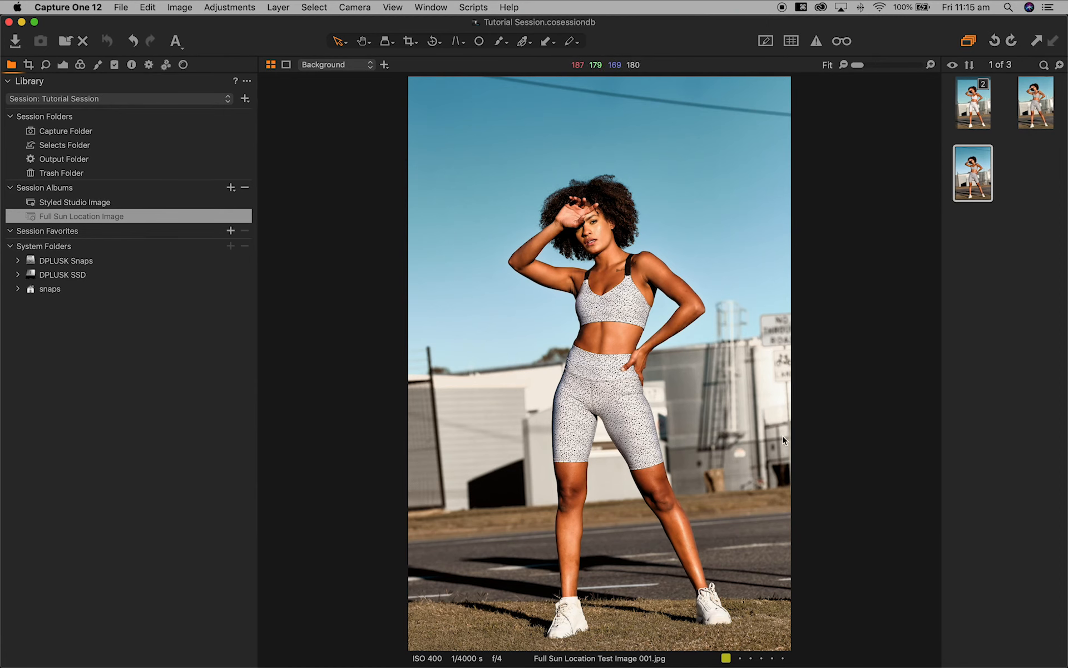
{"action": "left_click", "coordinate": [1044, 109], "text": "super"}
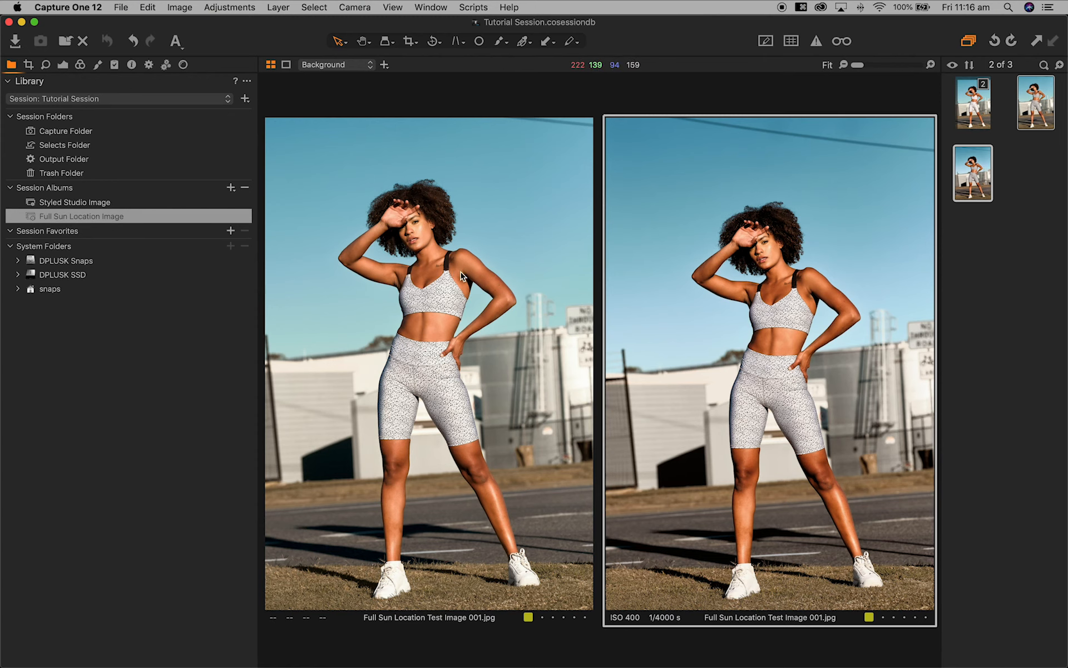
{"action": "left_click", "coordinate": [989, 117]}
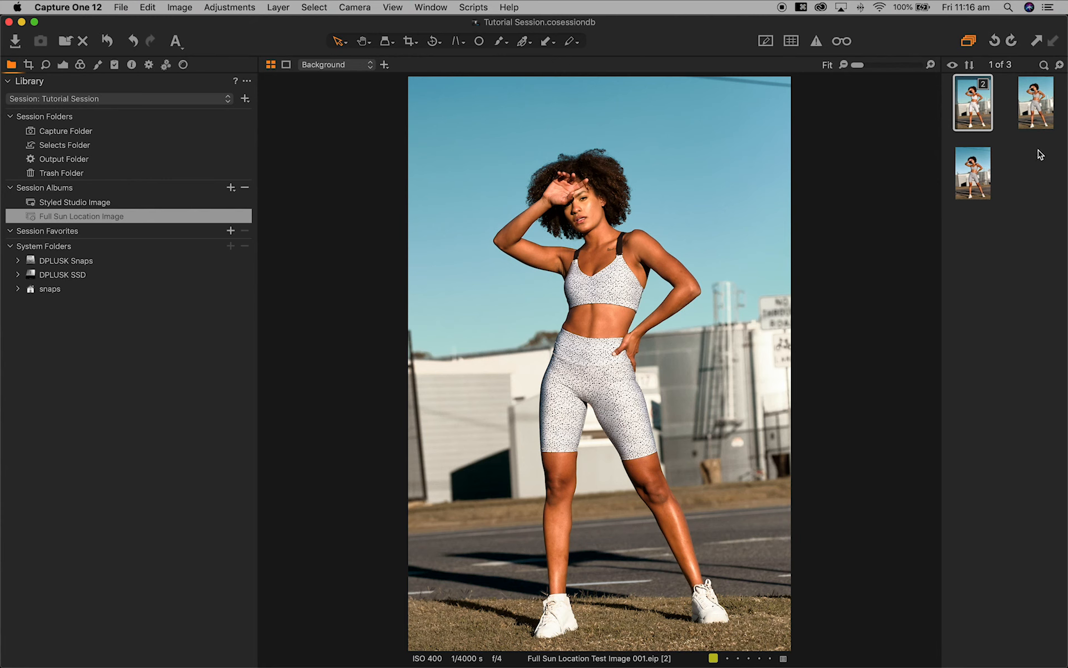
{"action": "left_click", "coordinate": [1045, 120]}
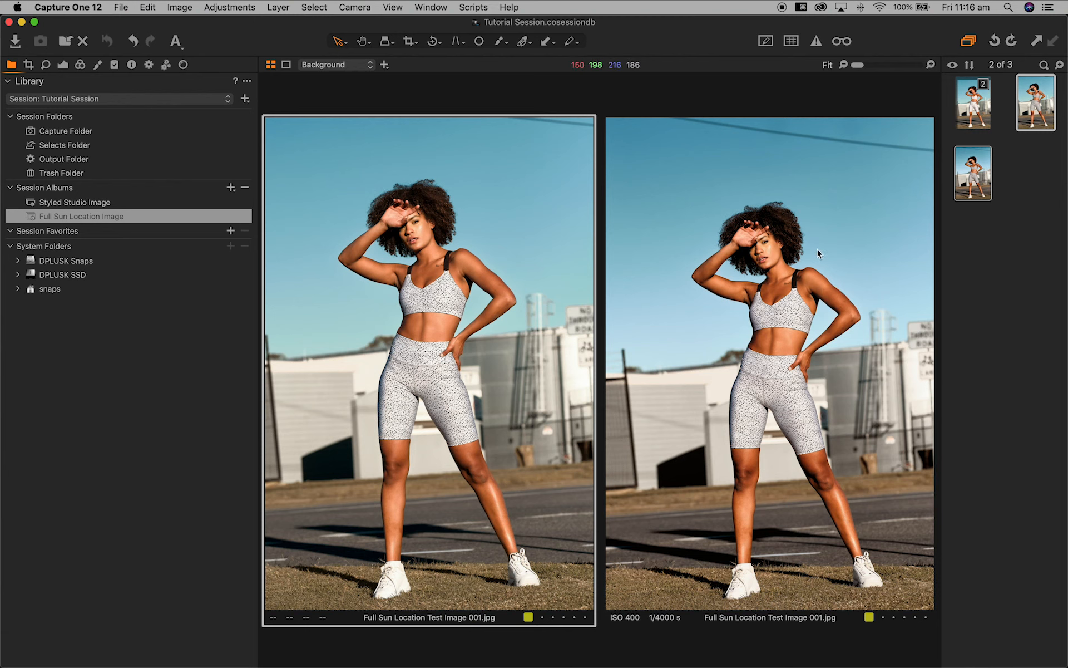
{"action": "left_click", "coordinate": [1031, 144]}
{"action": "left_click", "coordinate": [982, 181]}
{"action": "left_click", "coordinate": [1049, 114]}
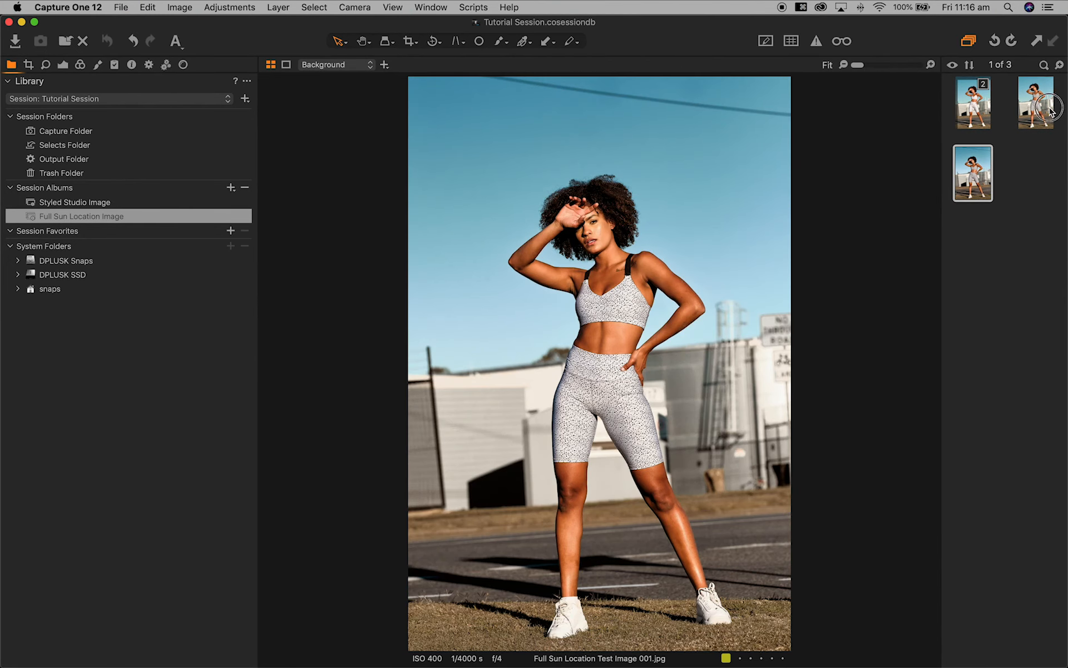